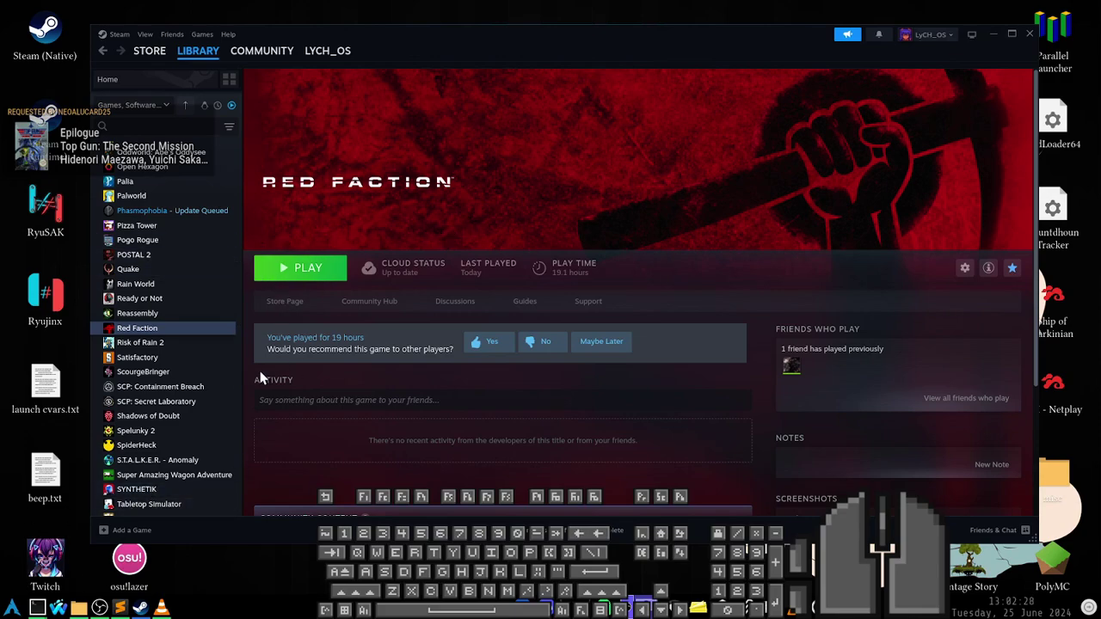
- Launch Red Faction from the Steam library through the Dash Faction launcher and switch out of the game window
click(343, 269)
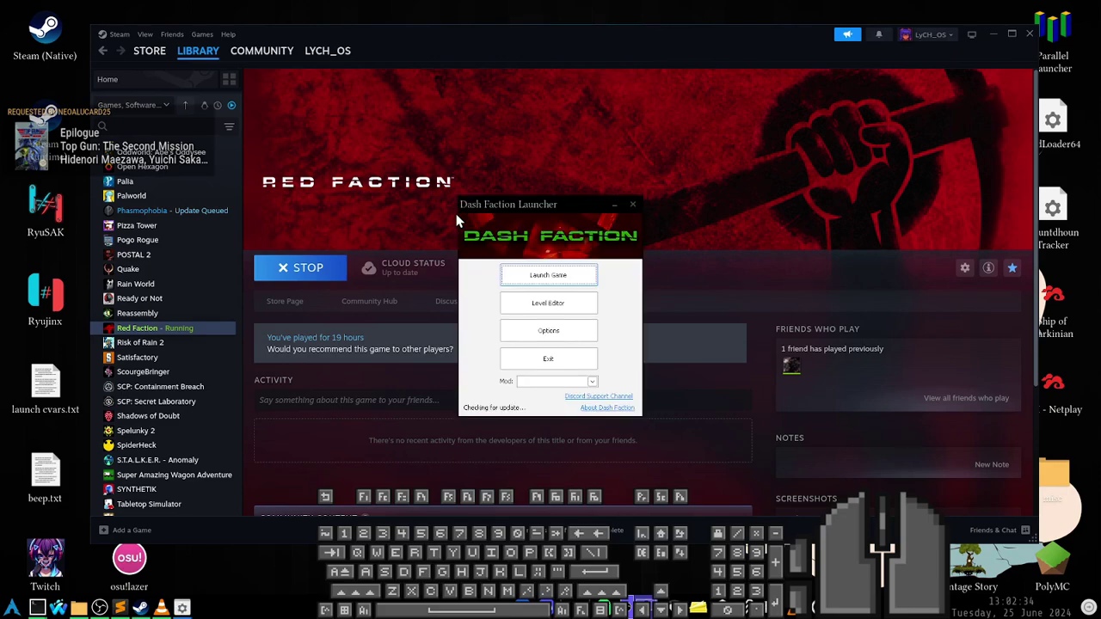
click(583, 279)
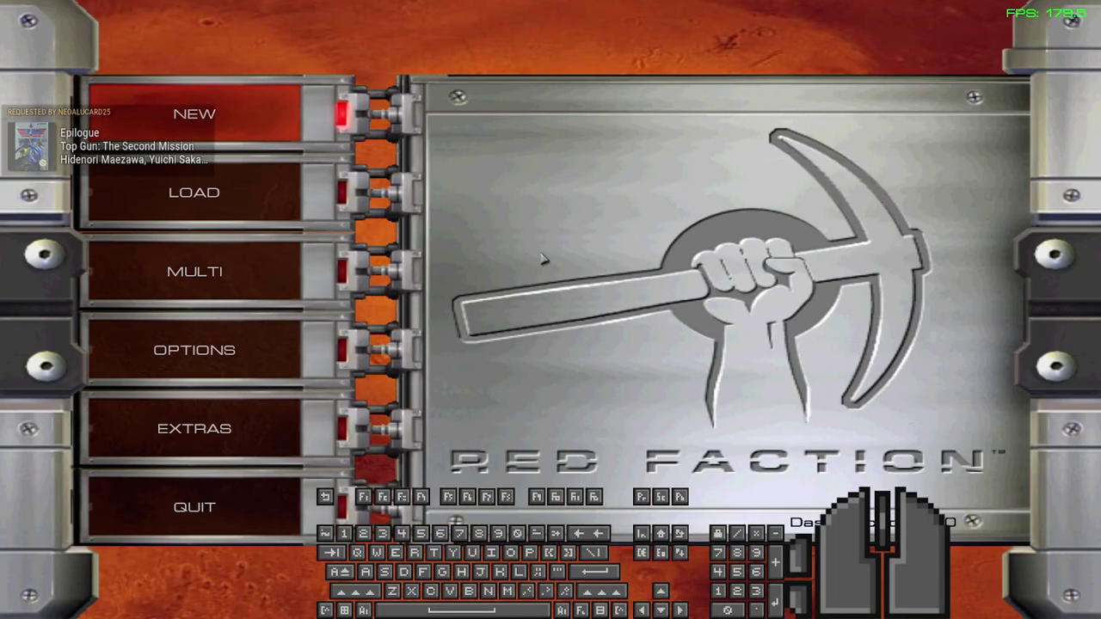
key(alt+Tab)
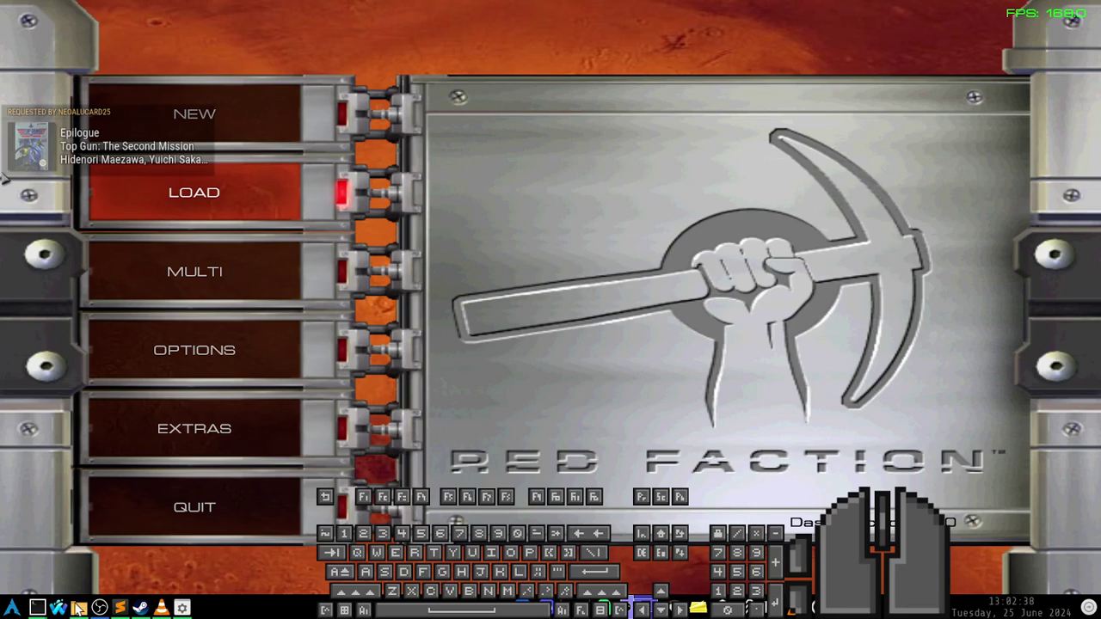
mouse_move(37, 608)
click(113, 567)
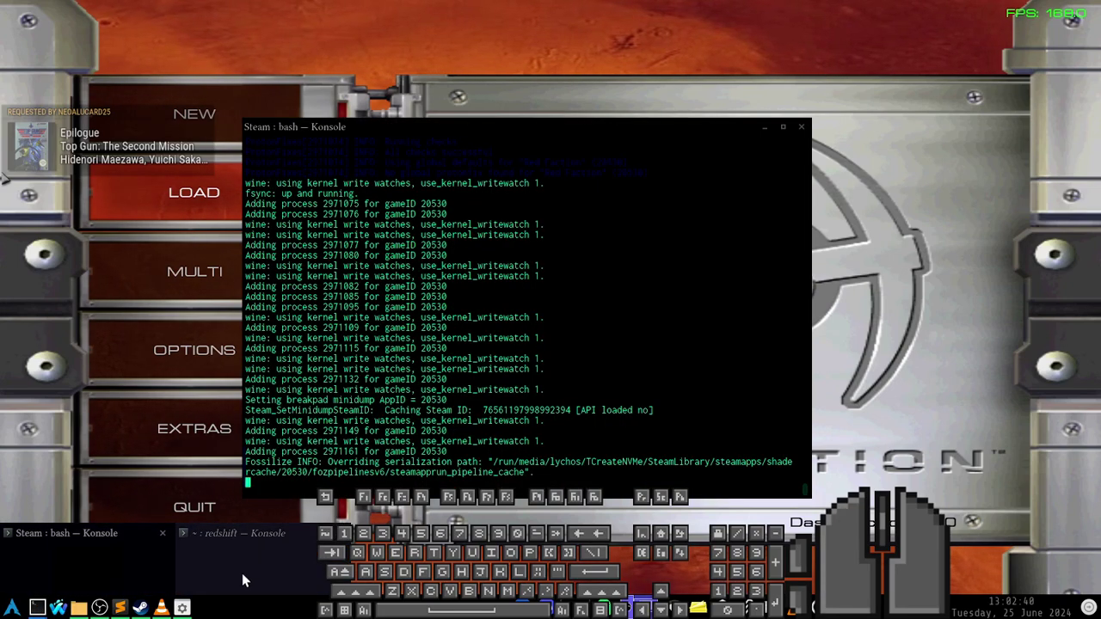
mouse_move(37, 608)
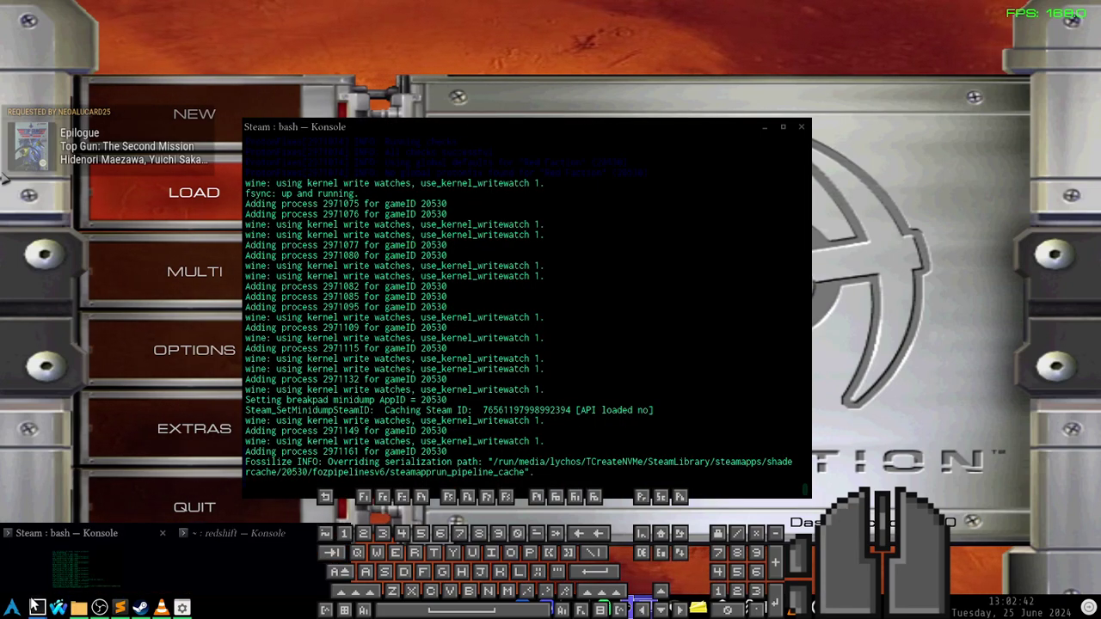
click(259, 557)
key(ctrl+c)
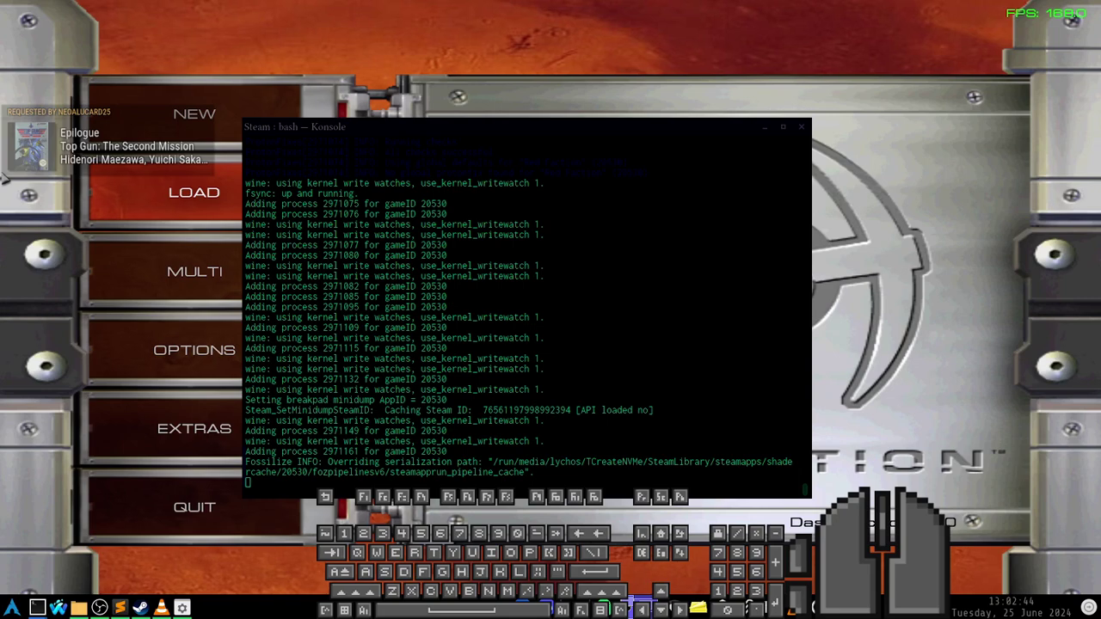
click(527, 310)
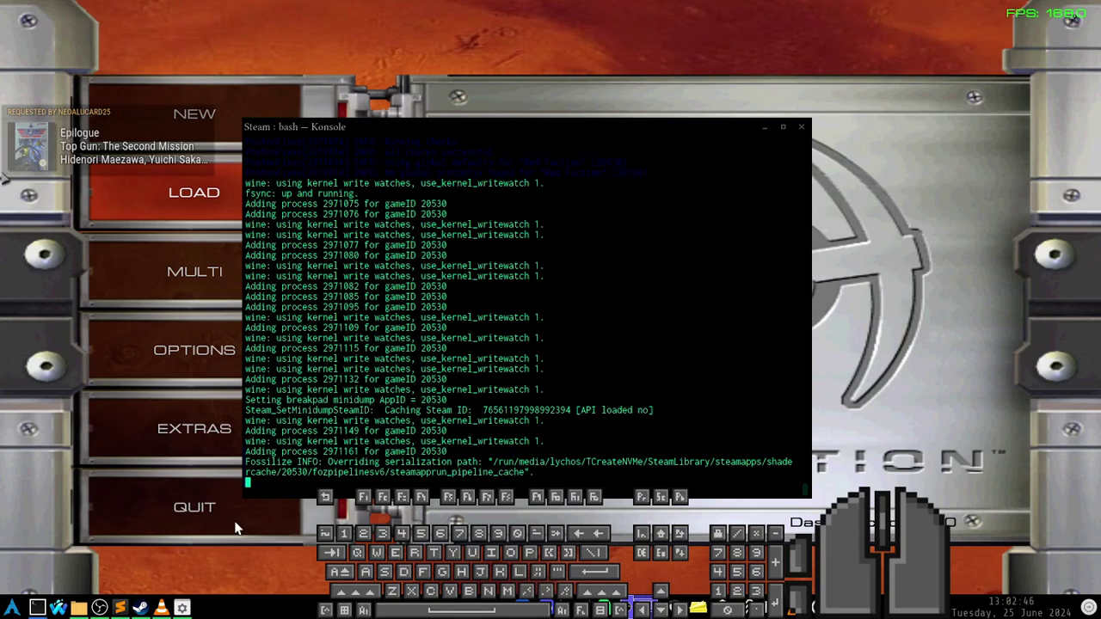
- Switch to the Livesplit folder in Thunar and open a terminal in that folder
click(76, 610)
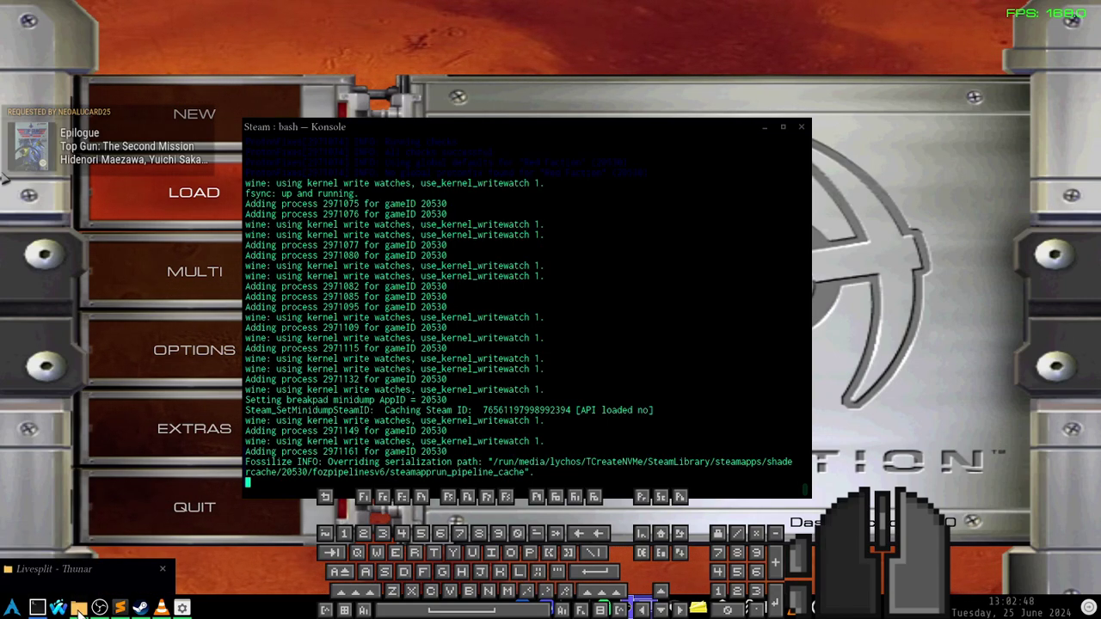
right_click(579, 184)
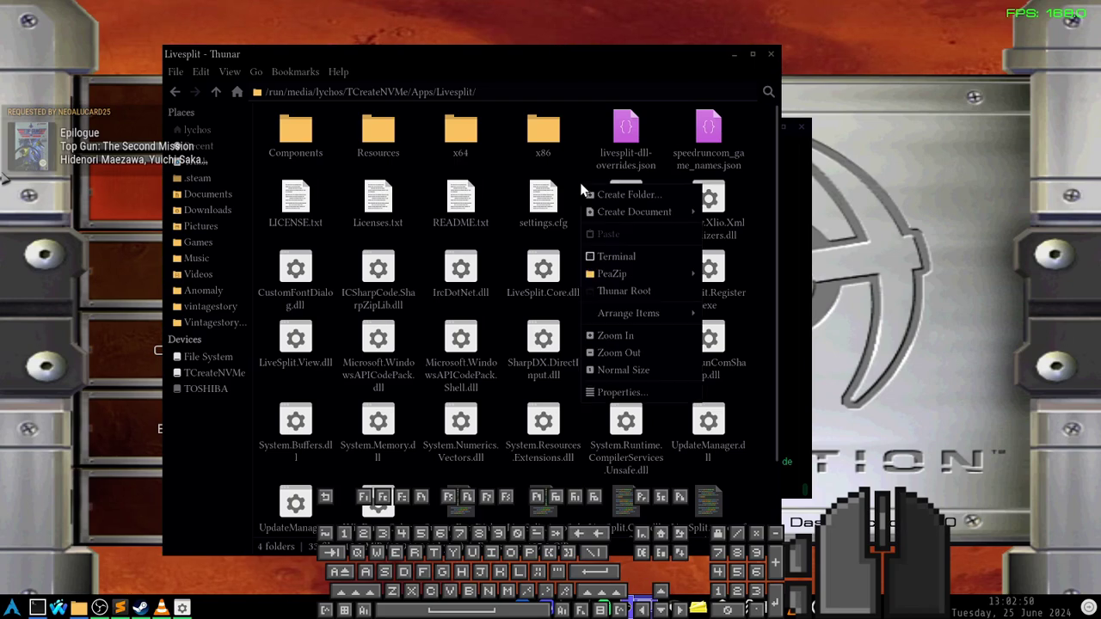
click(531, 366)
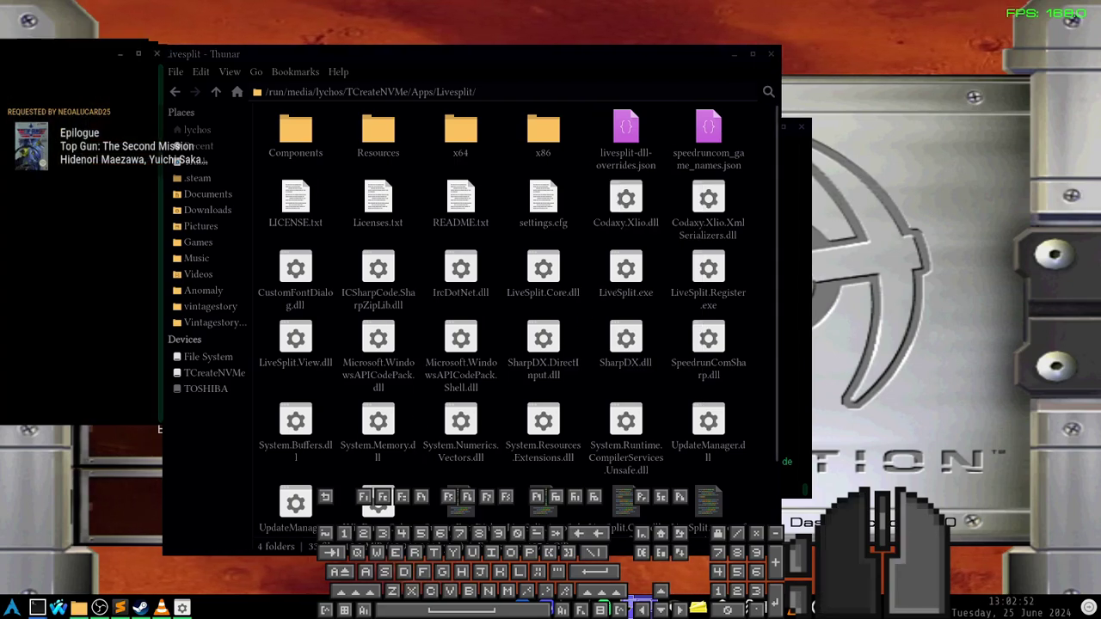
- Bring the Livesplit folder and its Konsole terminal in front of the game, with the terminal placed over the folder window
key(alt+Tab)
click(818, 148)
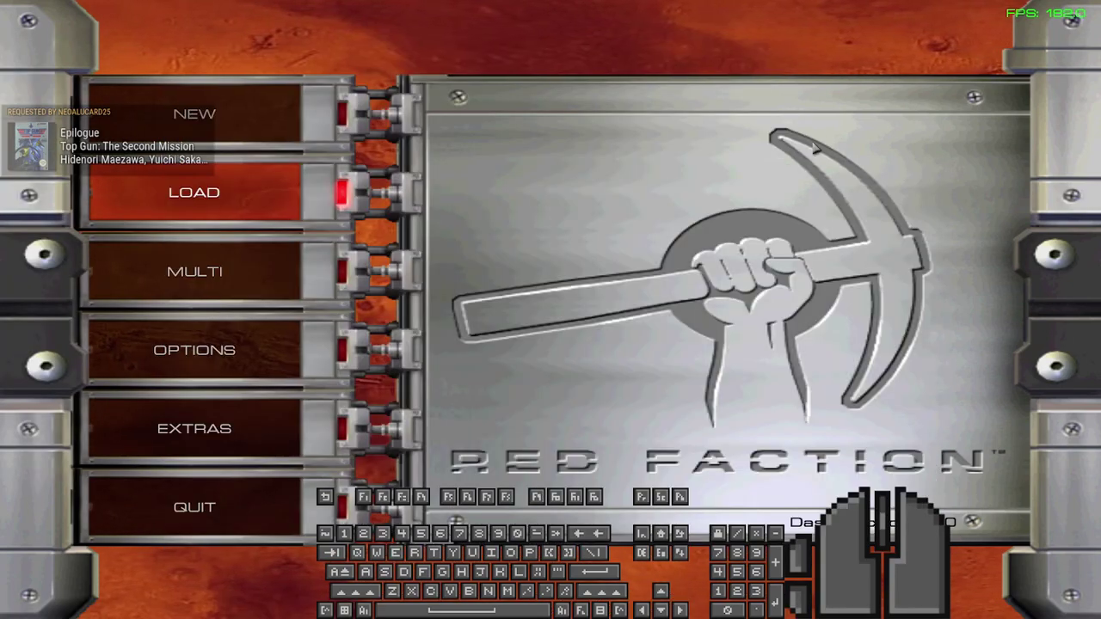
key(alt+Tab)
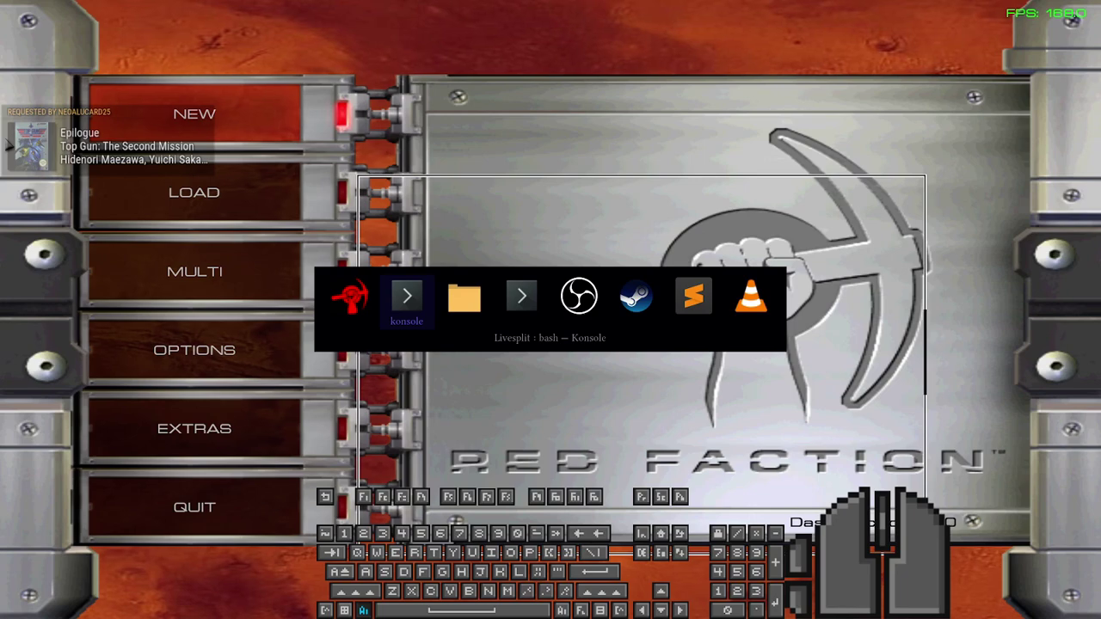
key(alt+Tab)
key(alt+Tab)
key(alt+Tab)
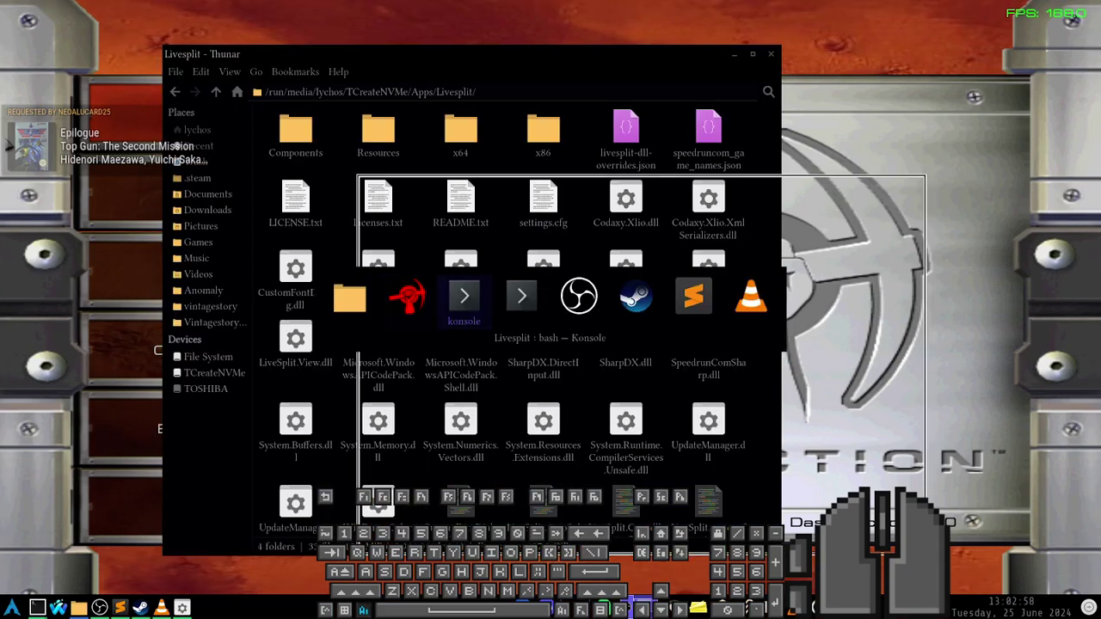
drag(683, 267, 528, 279)
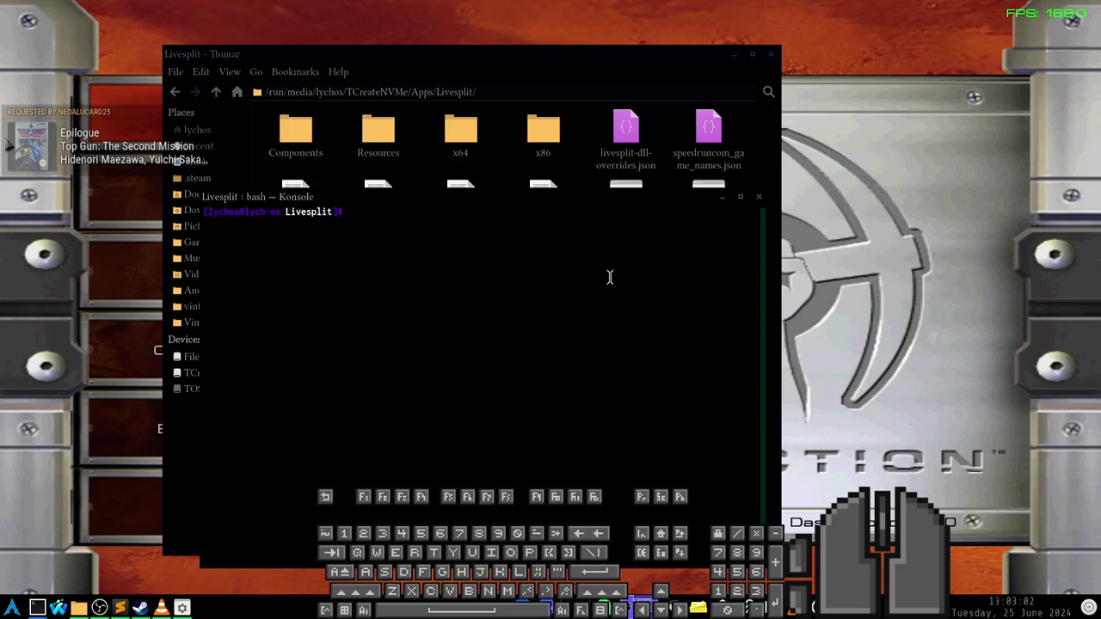
- Run protontricks-launch --no-bwrap ./LiveSplit.exe in the Livesplit terminal
text(pr)
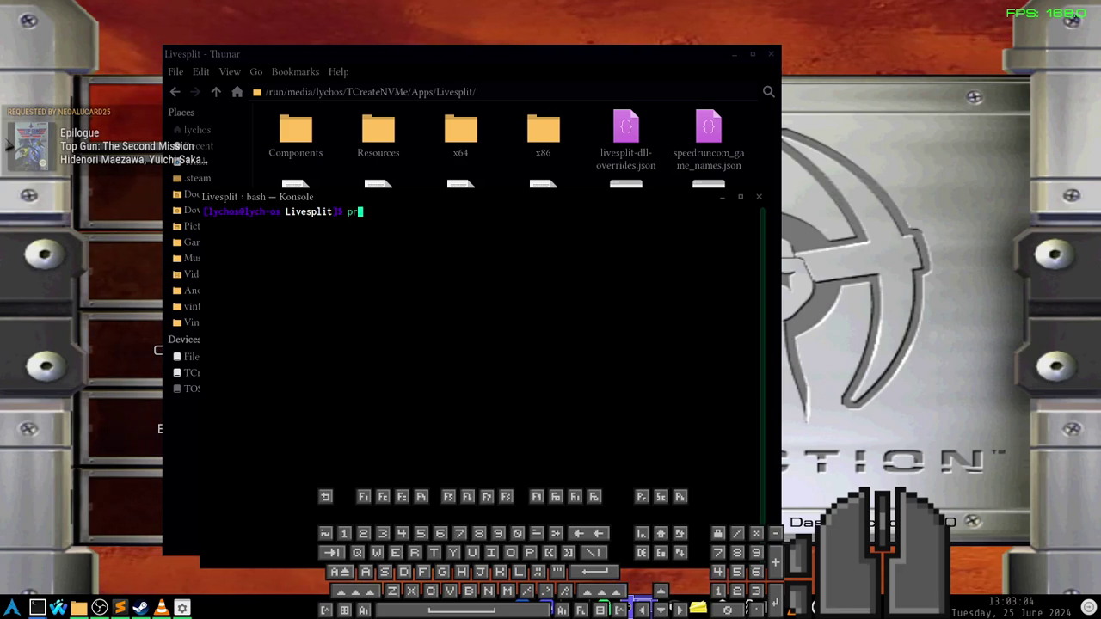
text(otion)
text(ont)
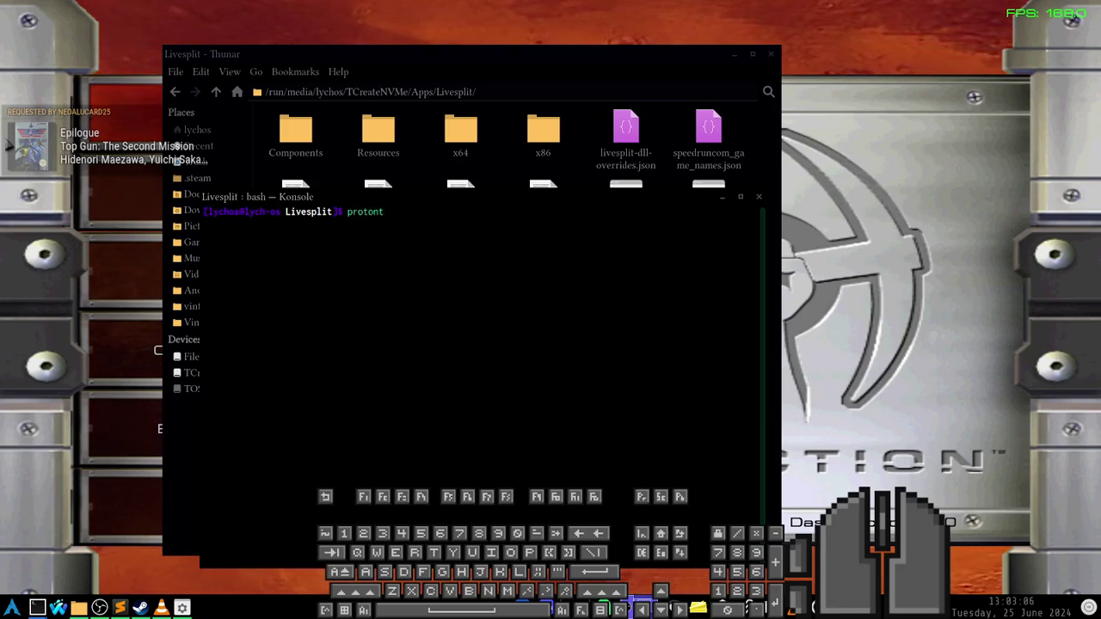
text(ricks)
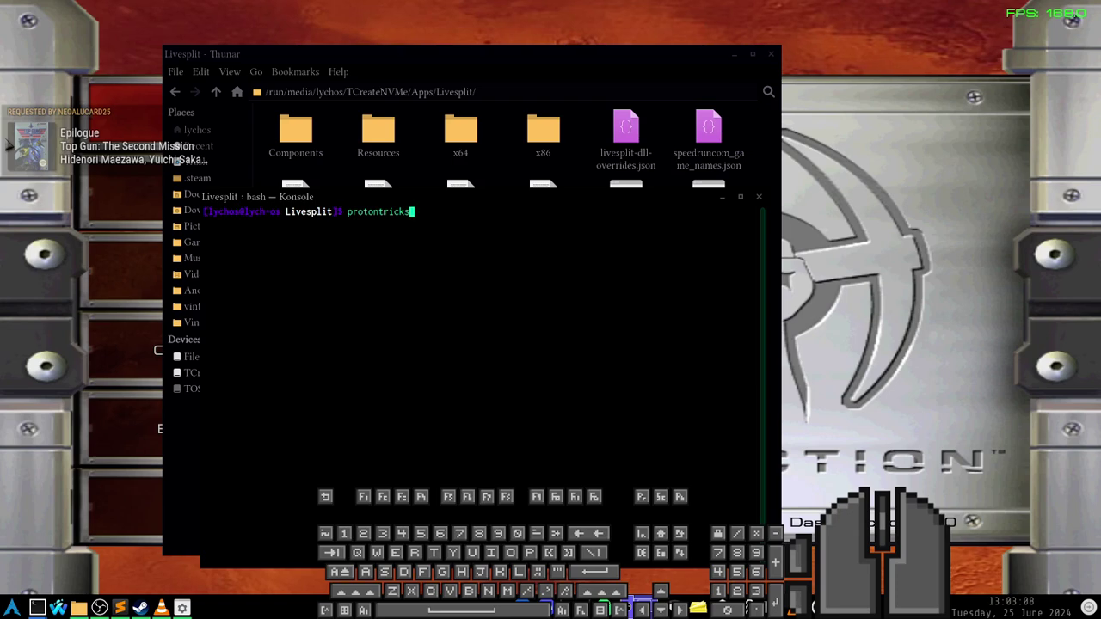
text(-klaunch --no-bwrap ./LiveSplit.exe)
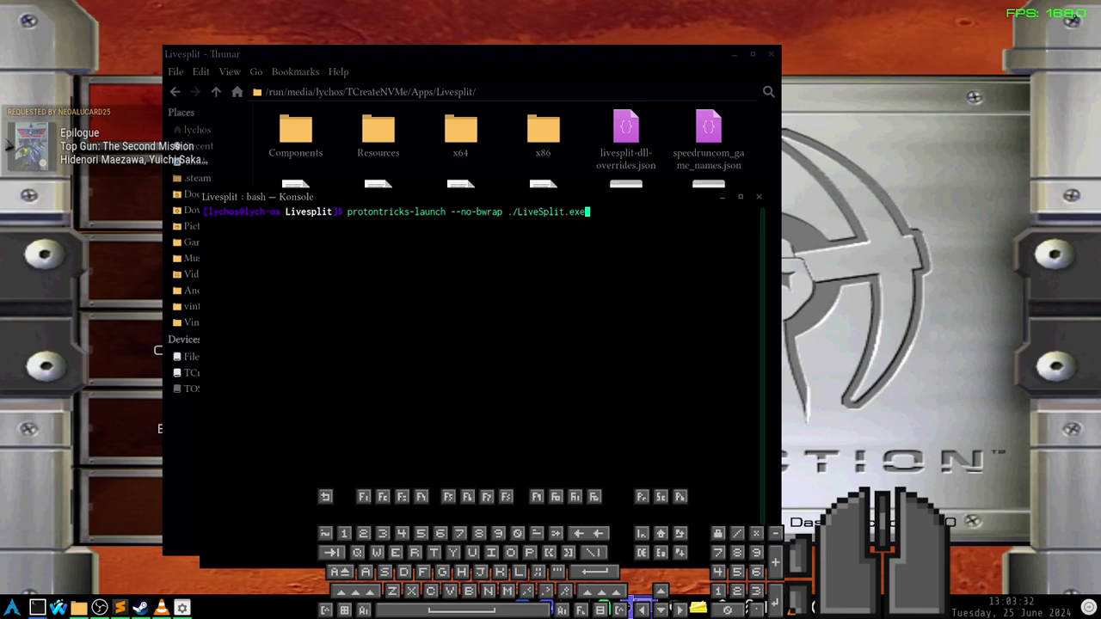
key(Return)
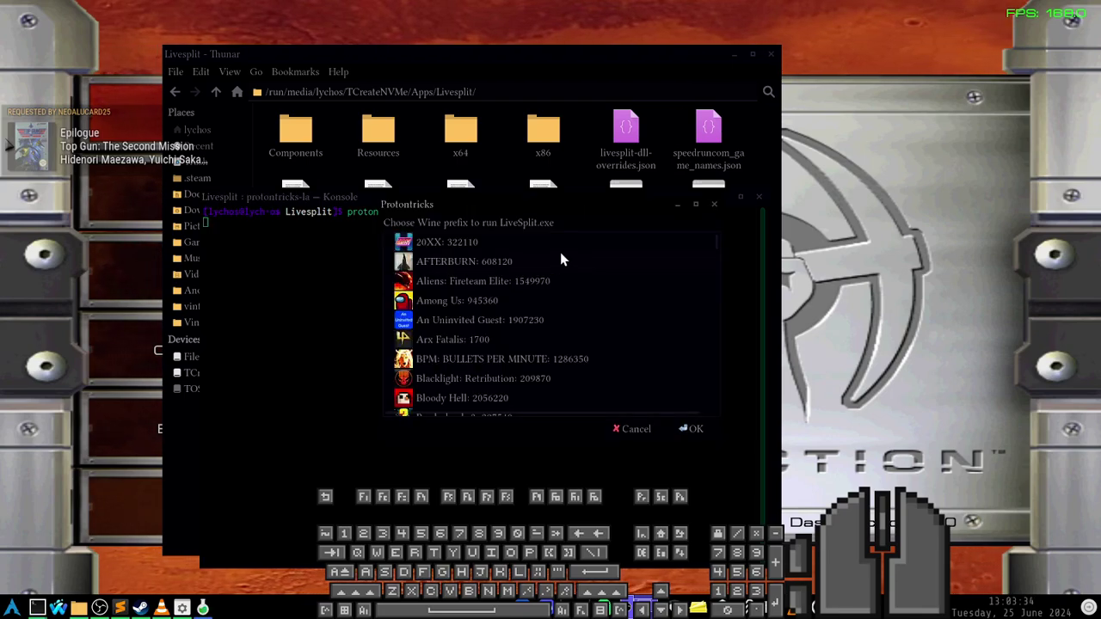
- Choose Red Faction: 20530 as the Wine prefix for LiveSplit.exe and confirm the choice
scroll(506, 321, down, 15)
scroll(497, 342, down, 2)
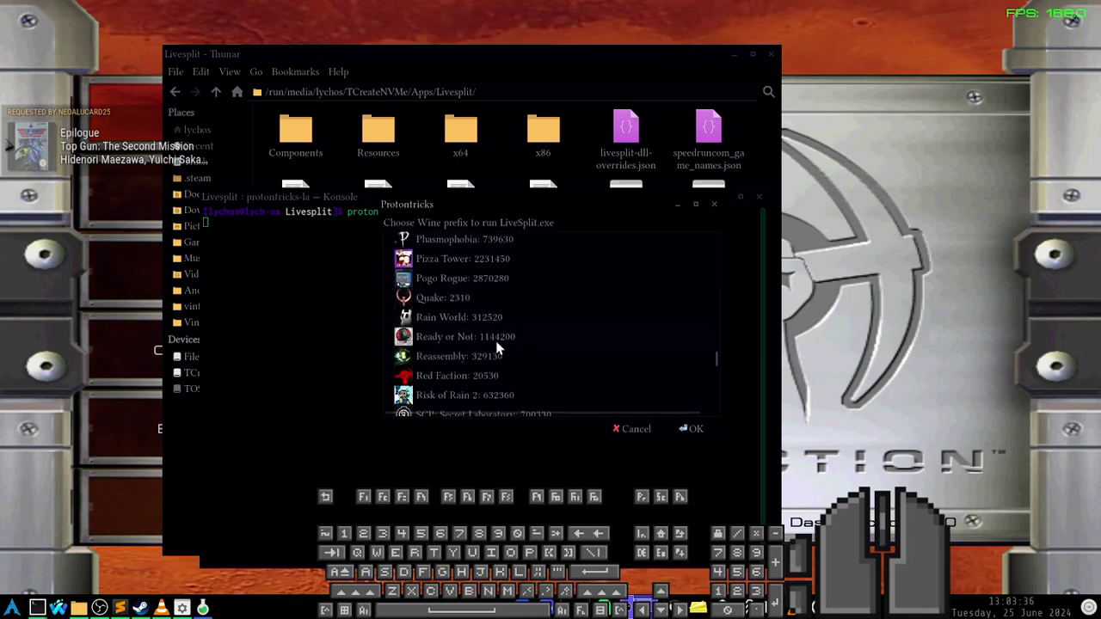
click(469, 376)
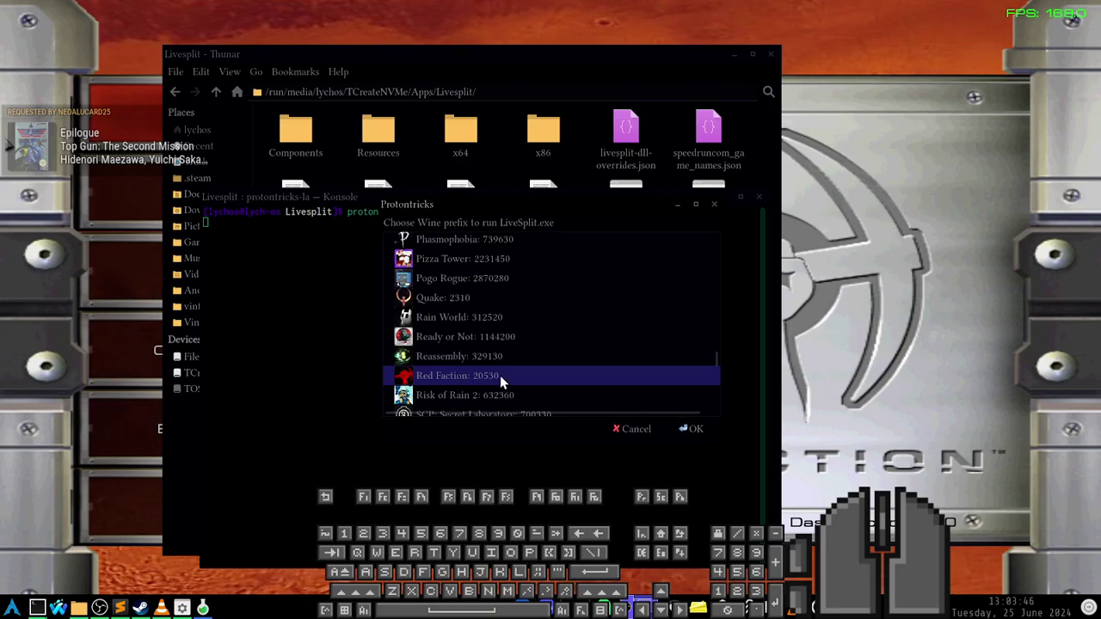
click(693, 429)
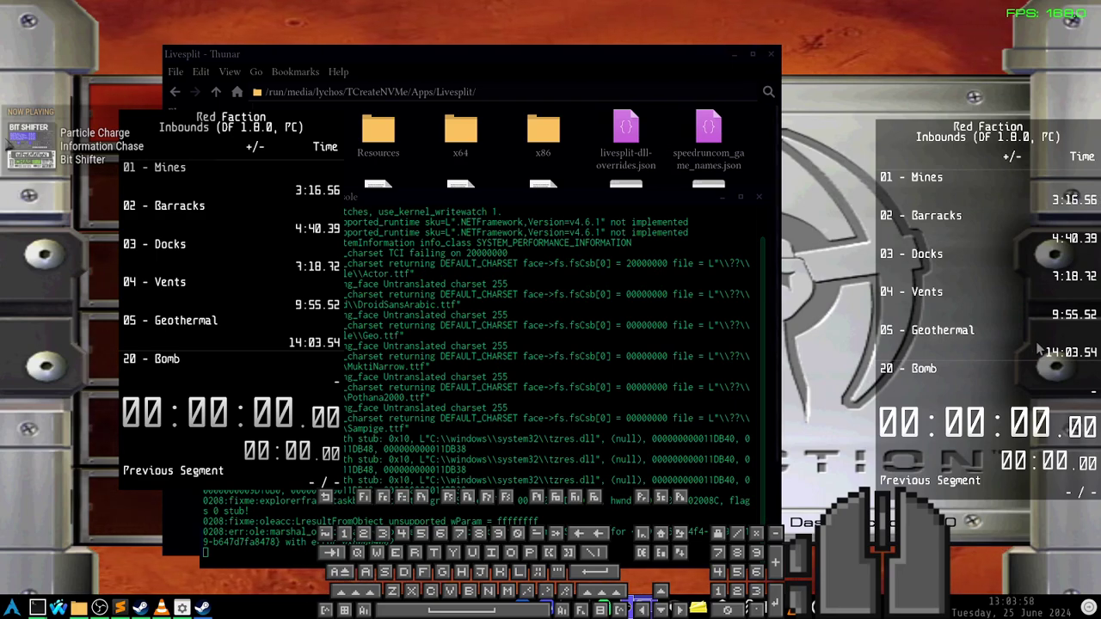
- Test LiveSplit's start, split and reset hotkeys by running the timer through the first few segments and resetting it
key(KP_1)
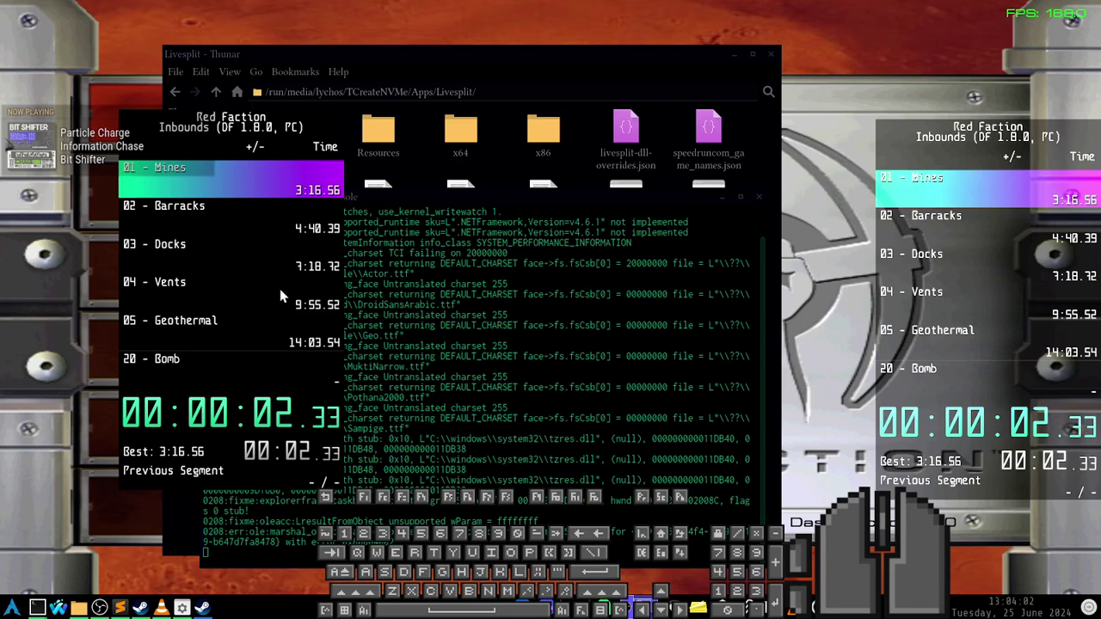
key(KP_3)
key(KP_1)
key(KP_1)
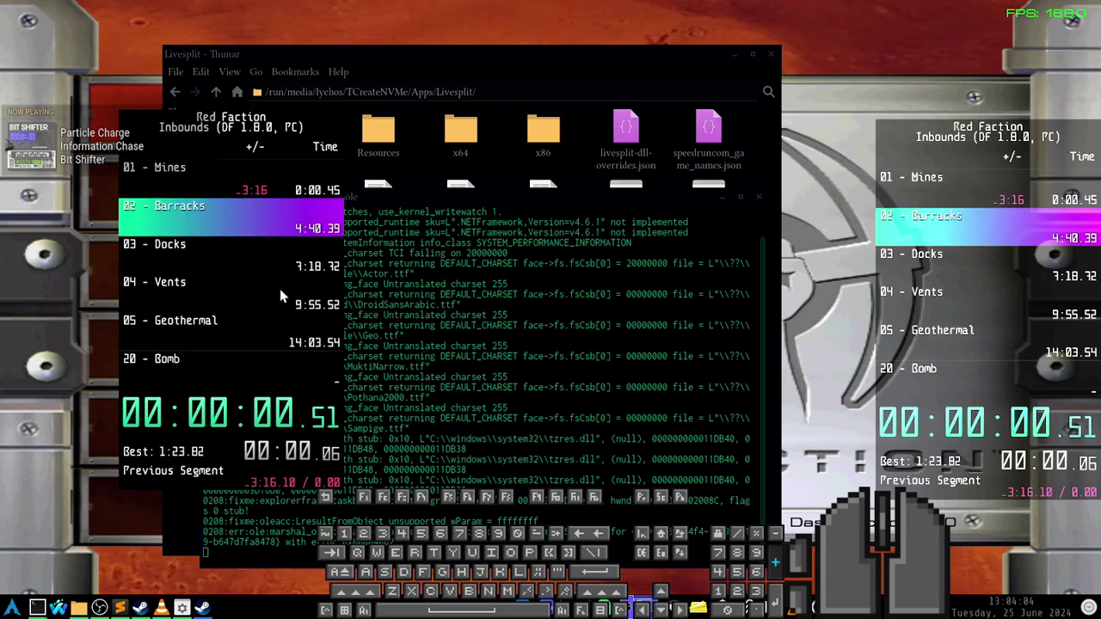
key(KP_1)
key(KP_1)
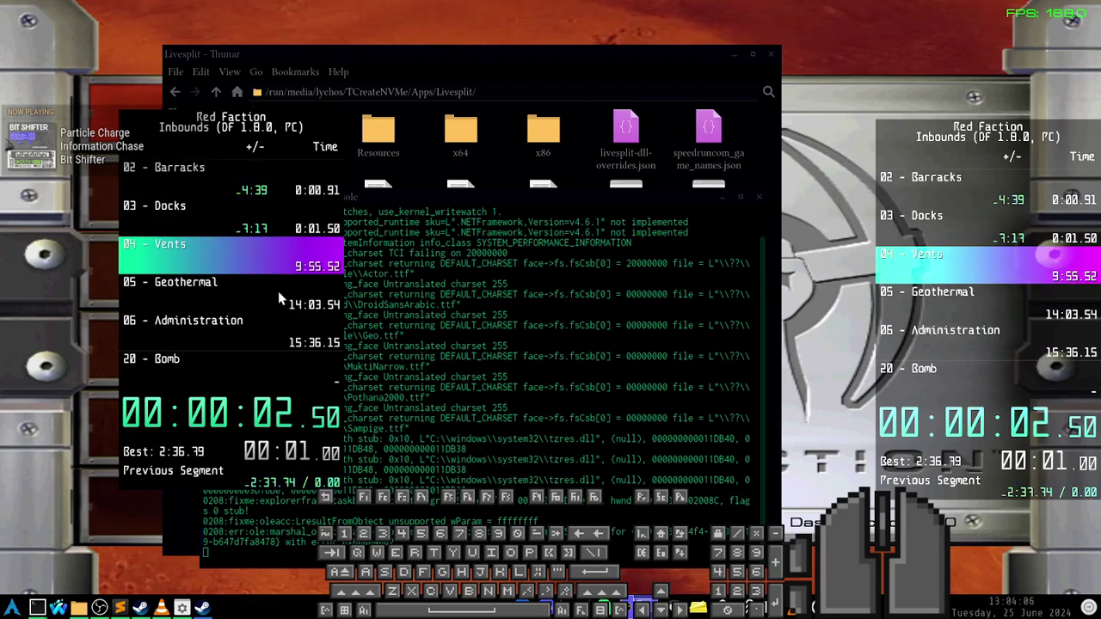
key(KP_3)
click(551, 327)
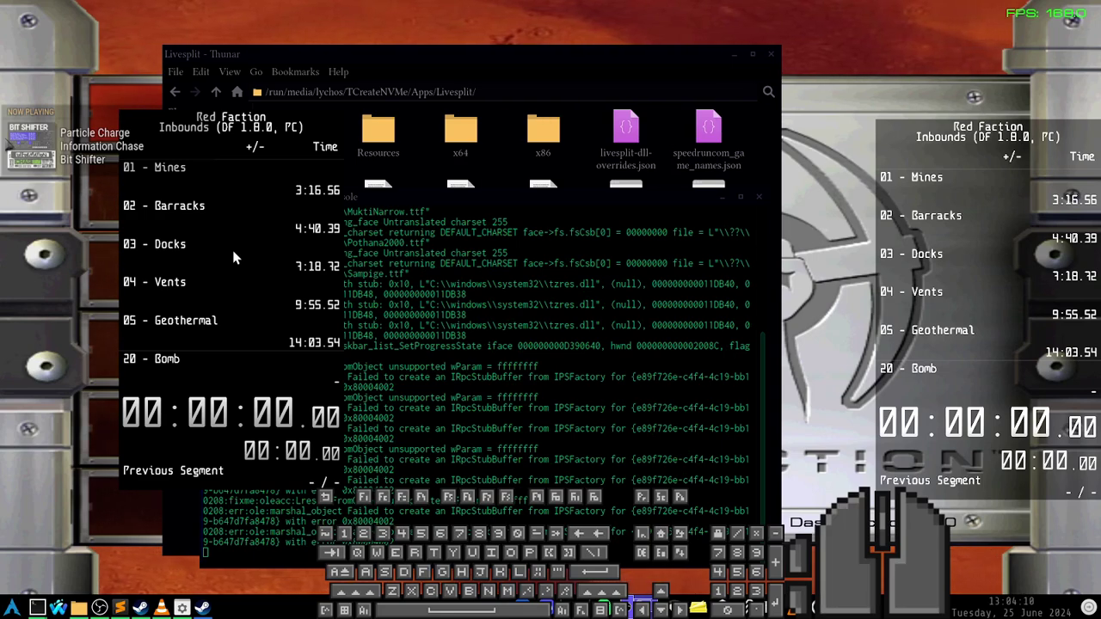
- Start the LiveSplit timer, split past Mines and Barracks, and undo both splits
key(KP_1)
key(KP_1)
key(KP_1)
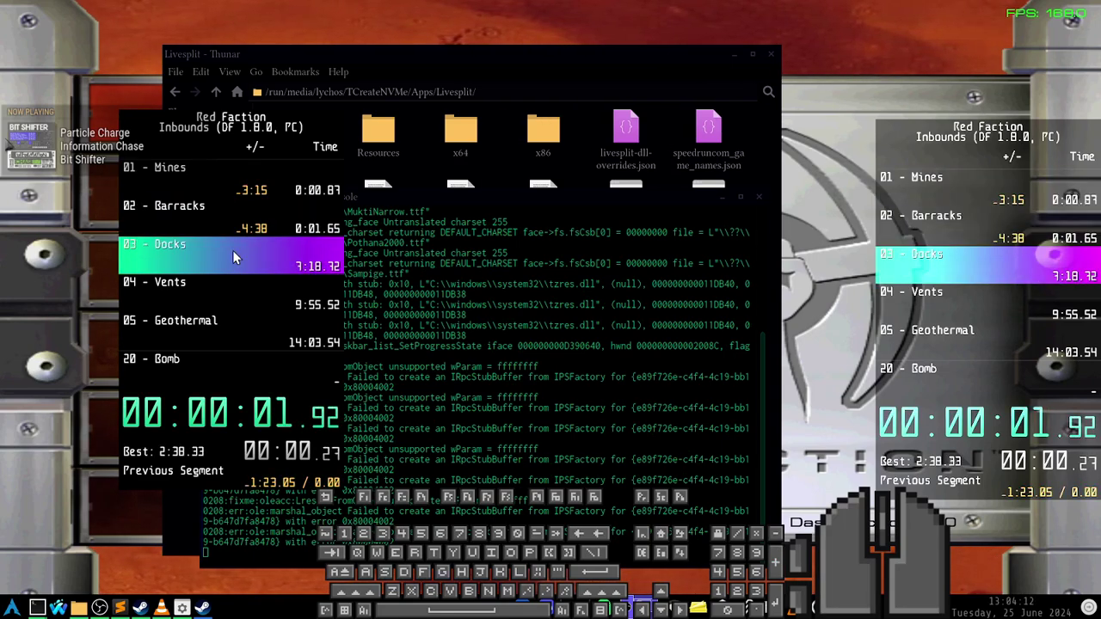
key(KP_8)
key(KP_8)
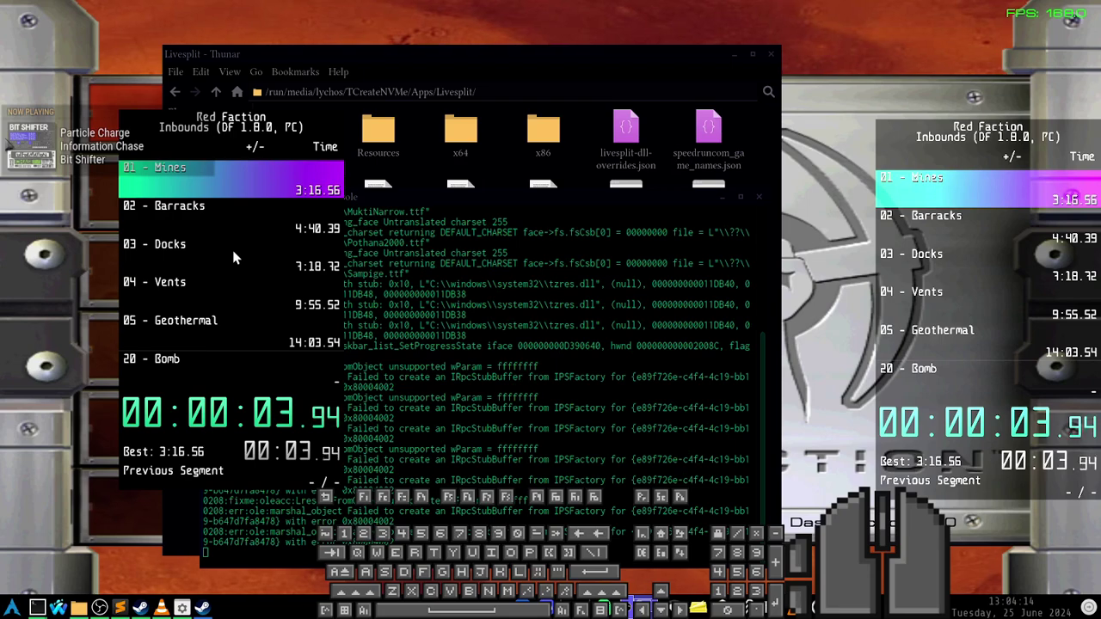
- Skip the splits from Mines through Vents, undo the skips back to Mines, and reset the timer
key(KP_2)
key(KP_2)
key(KP_2)
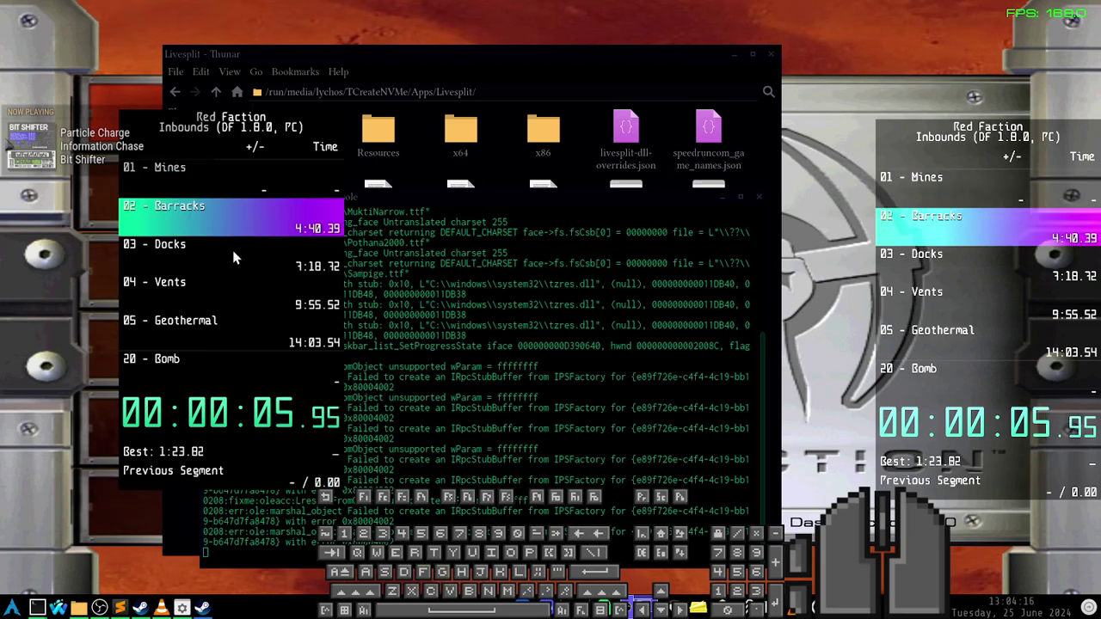
key(KP_2)
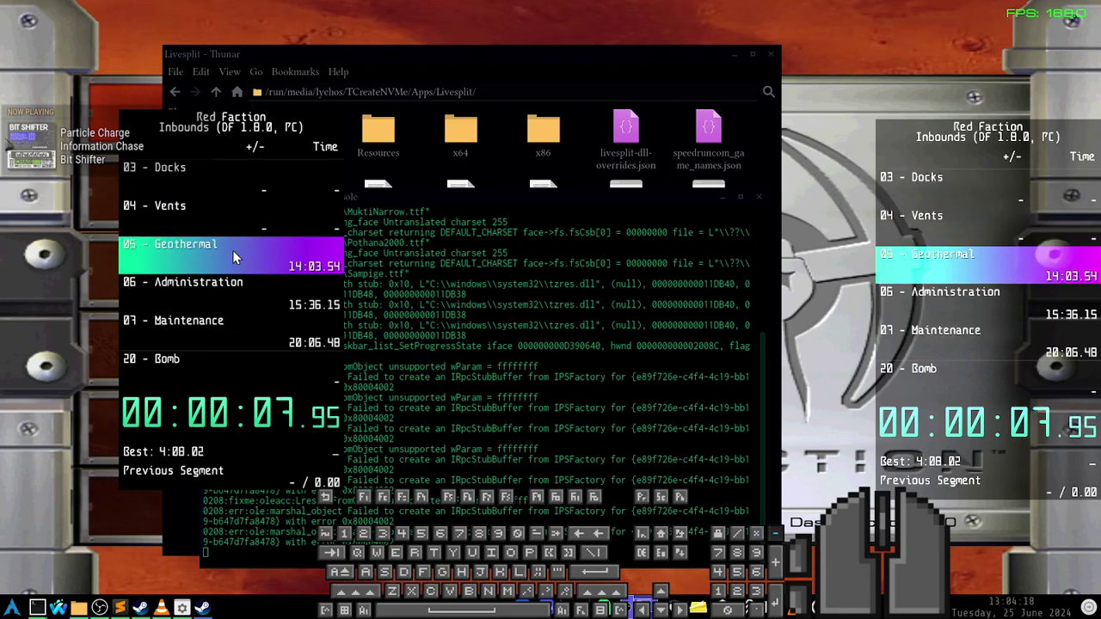
key(KP_8)
key(KP_8)
key(KP_8)
key(KP_8)
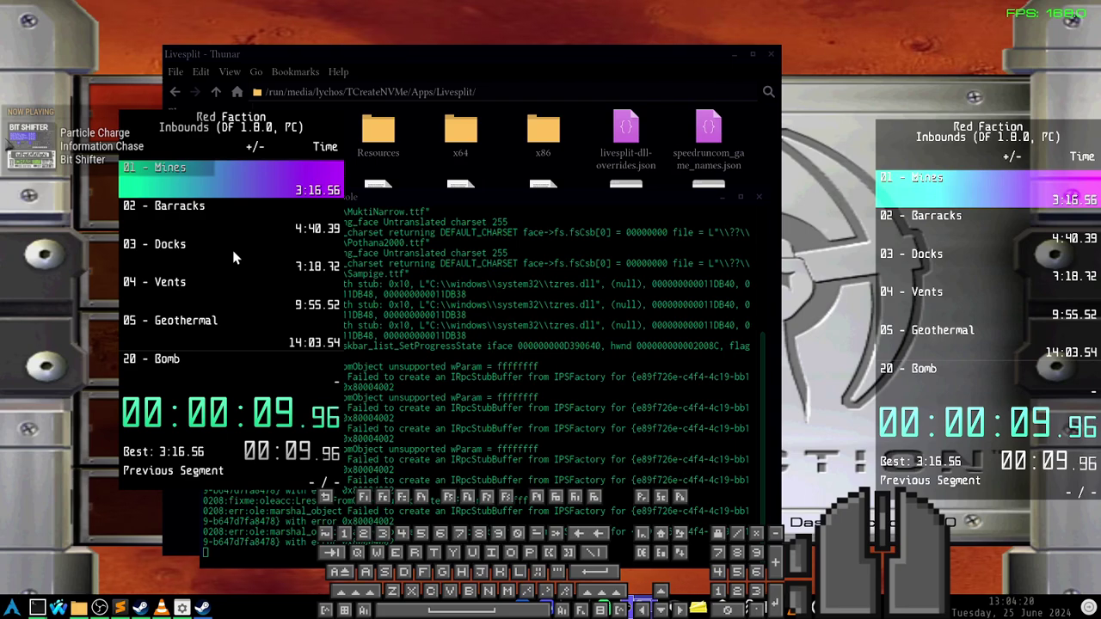
key(KP_3)
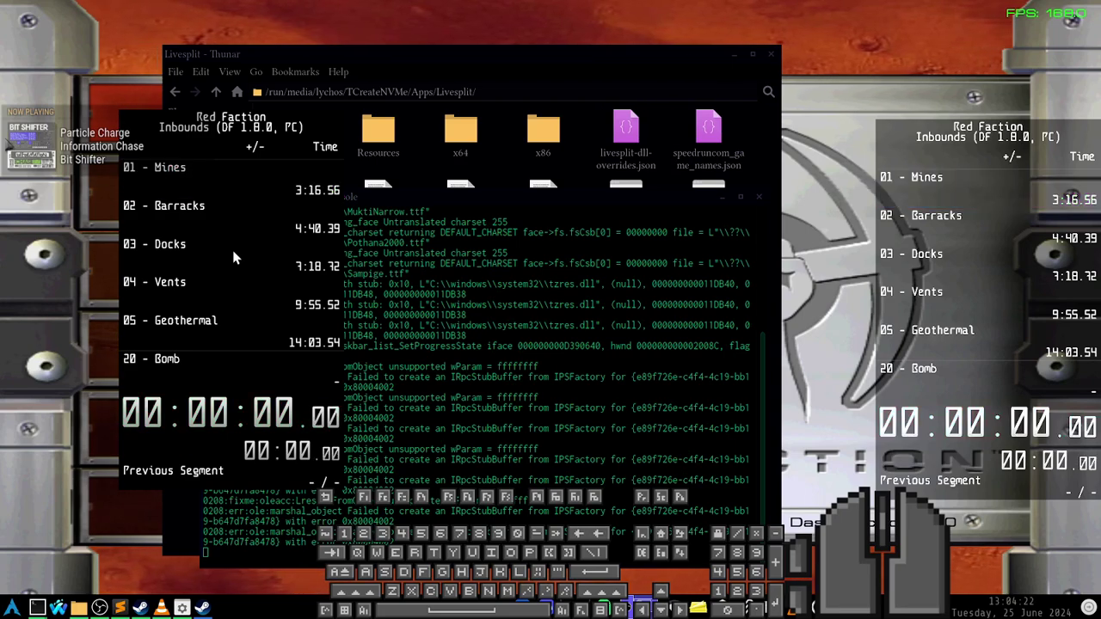
- Move the LiveSplit window off the visible desktop and bring the Livesplit folder window to the front
drag(196, 182, 0, 210)
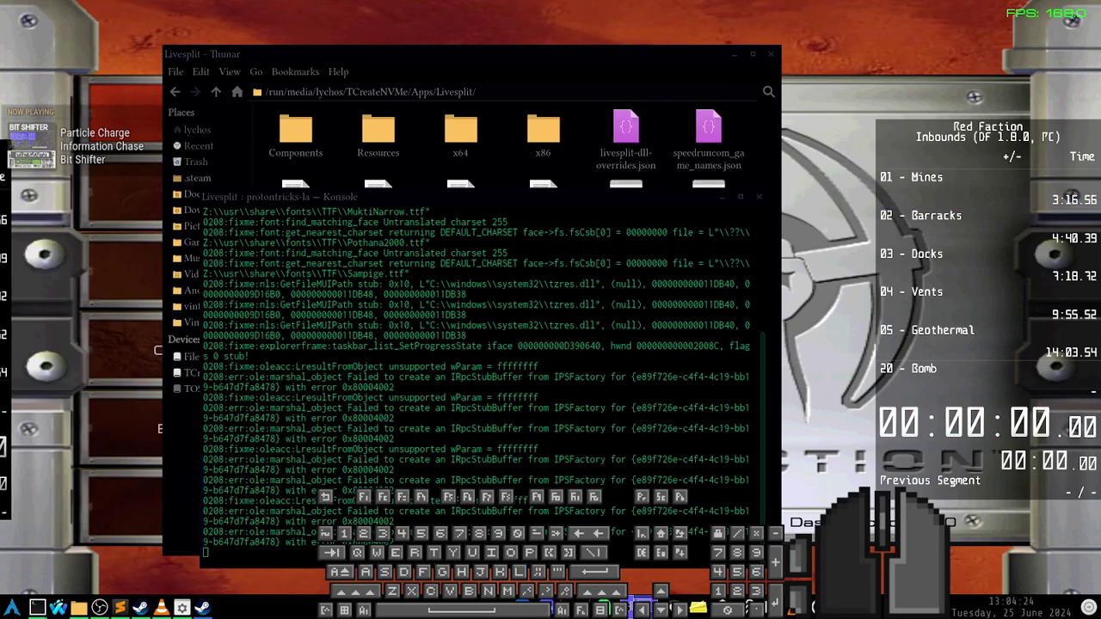
drag(303, 268, 0, 617)
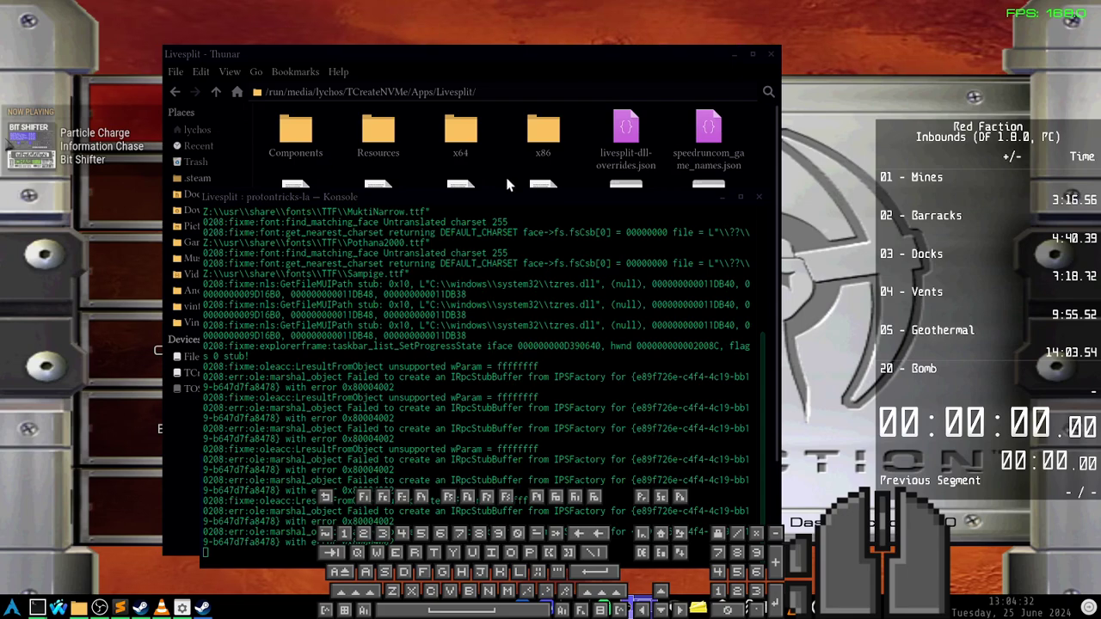
click(567, 58)
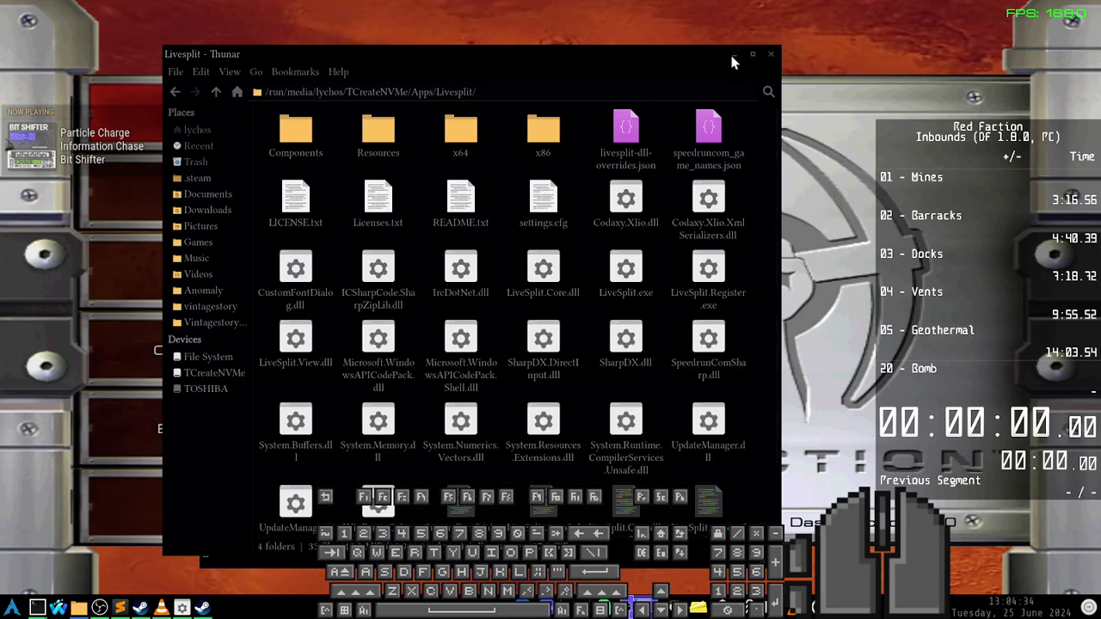
- Minimize the Livesplit folder window and start a new Red Faction game to test LiveSplit's automatic timer start
click(731, 55)
click(713, 197)
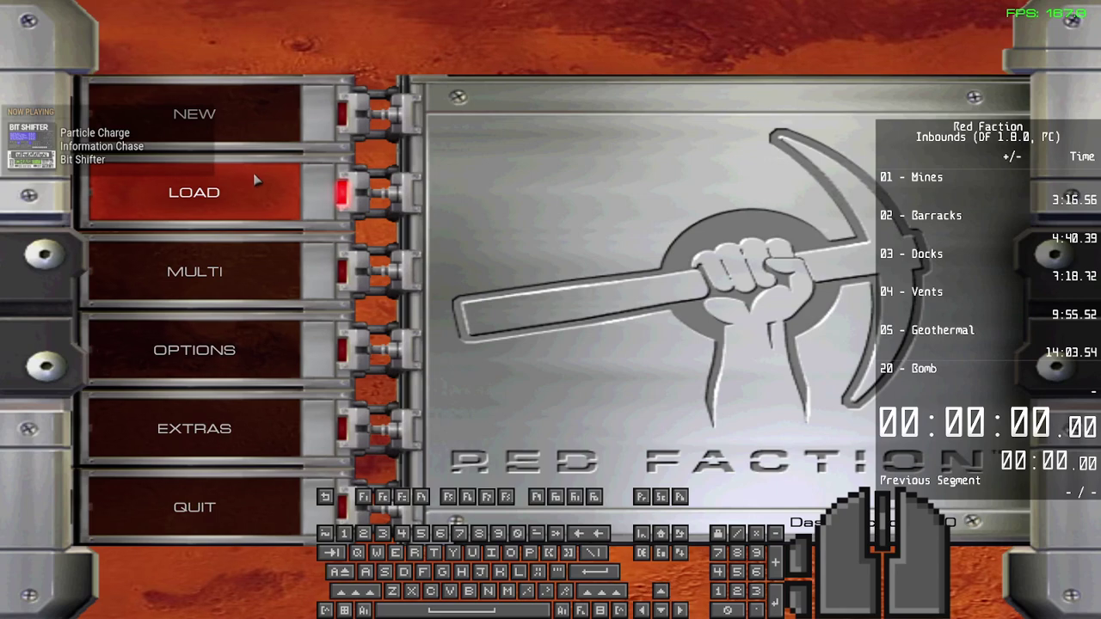
click(209, 120)
click(516, 386)
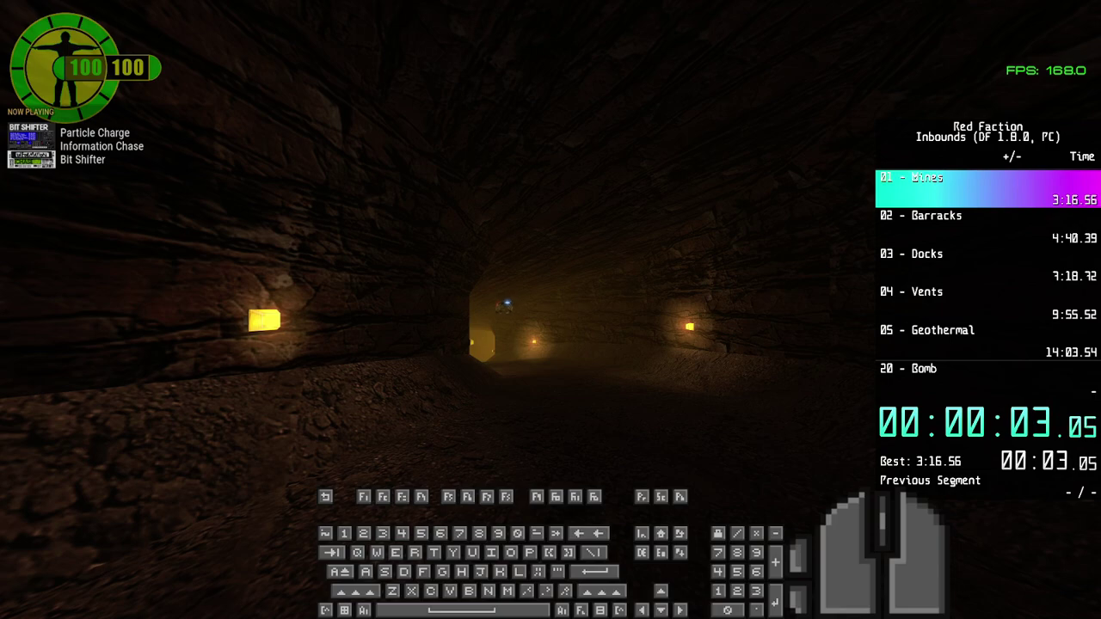
- Quit the current game to the main menu and start another new game while the LiveSplit timer is running
key(f)
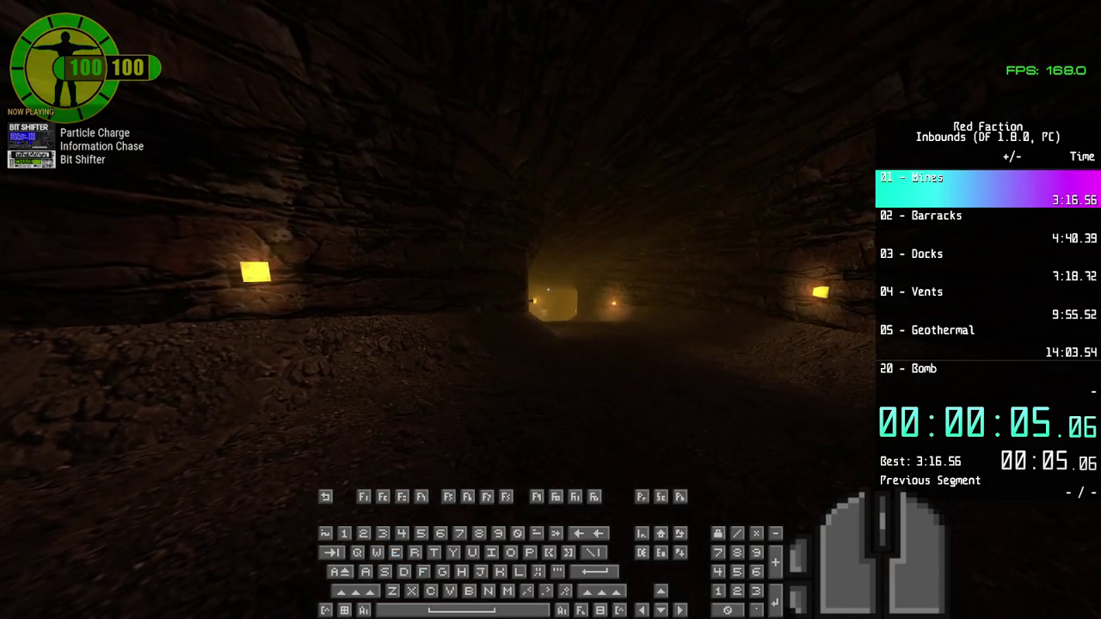
key(Escape)
click(246, 437)
click(561, 330)
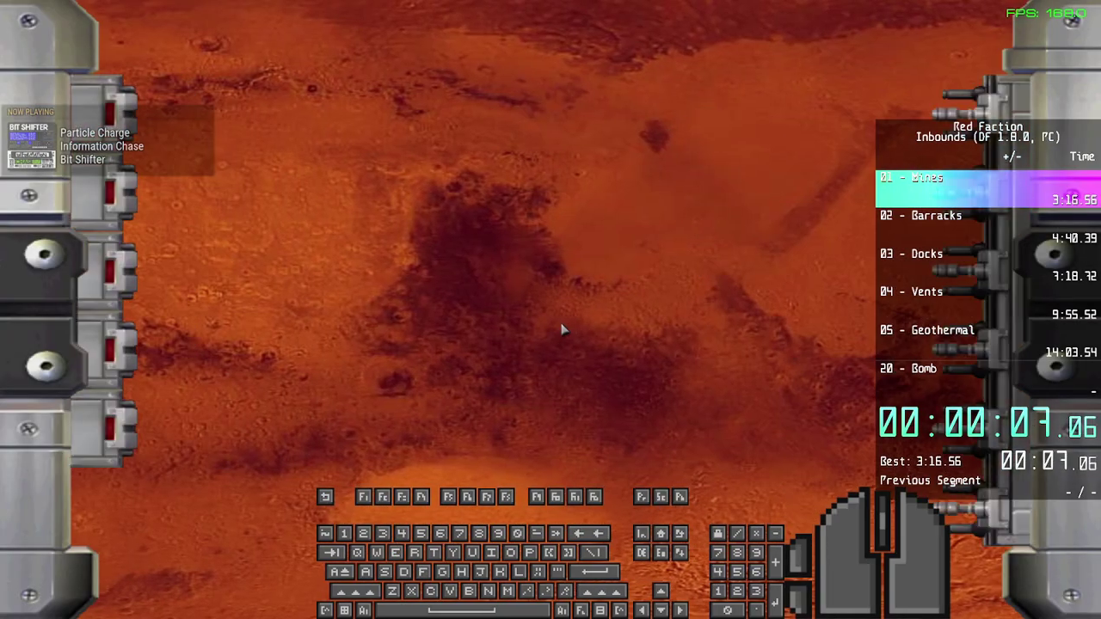
click(262, 123)
click(516, 390)
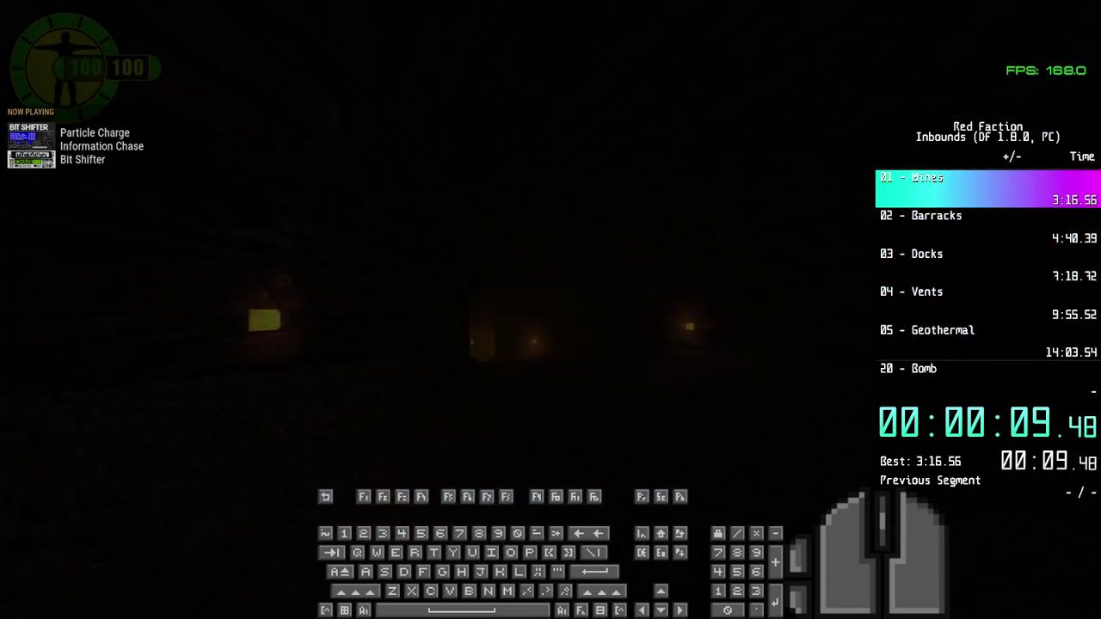
- Load the saved game savegamed.svl
key(Escape)
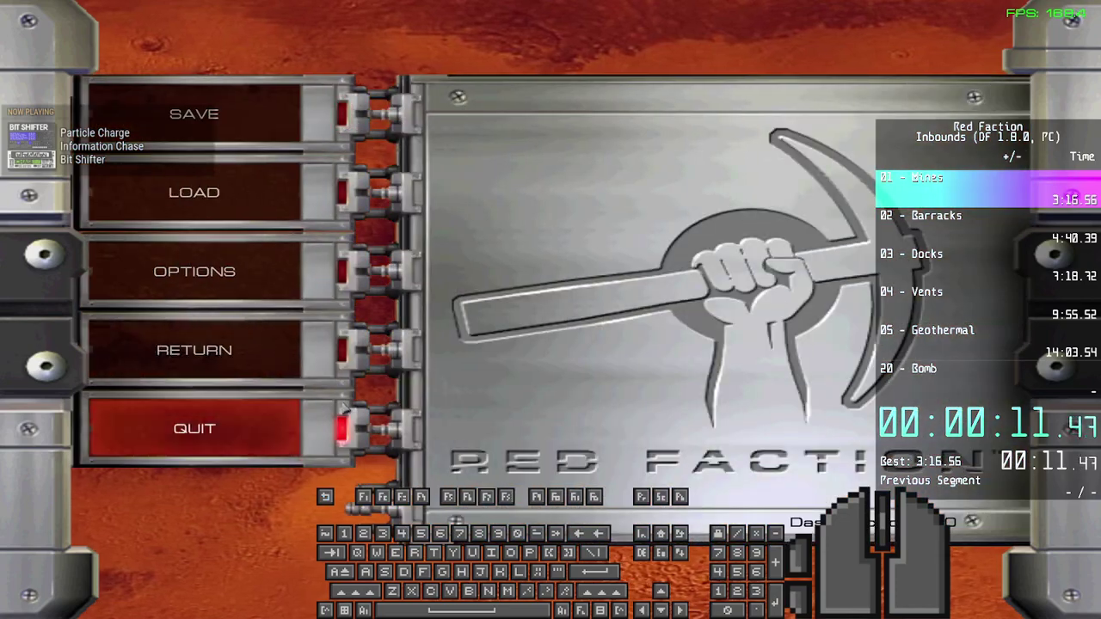
click(258, 191)
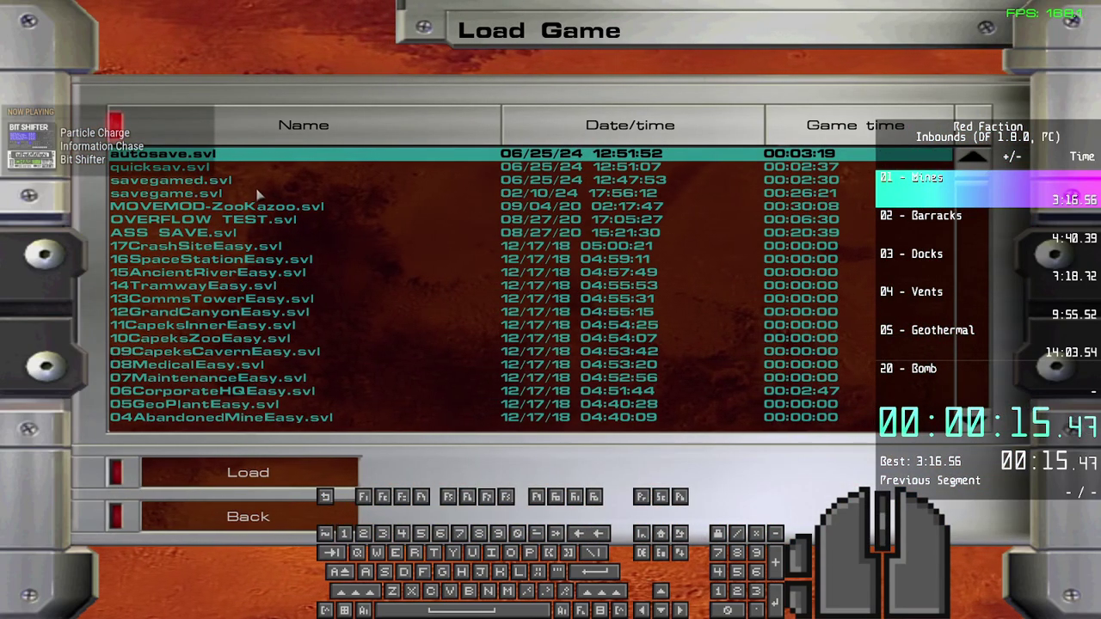
click(191, 181)
click(258, 473)
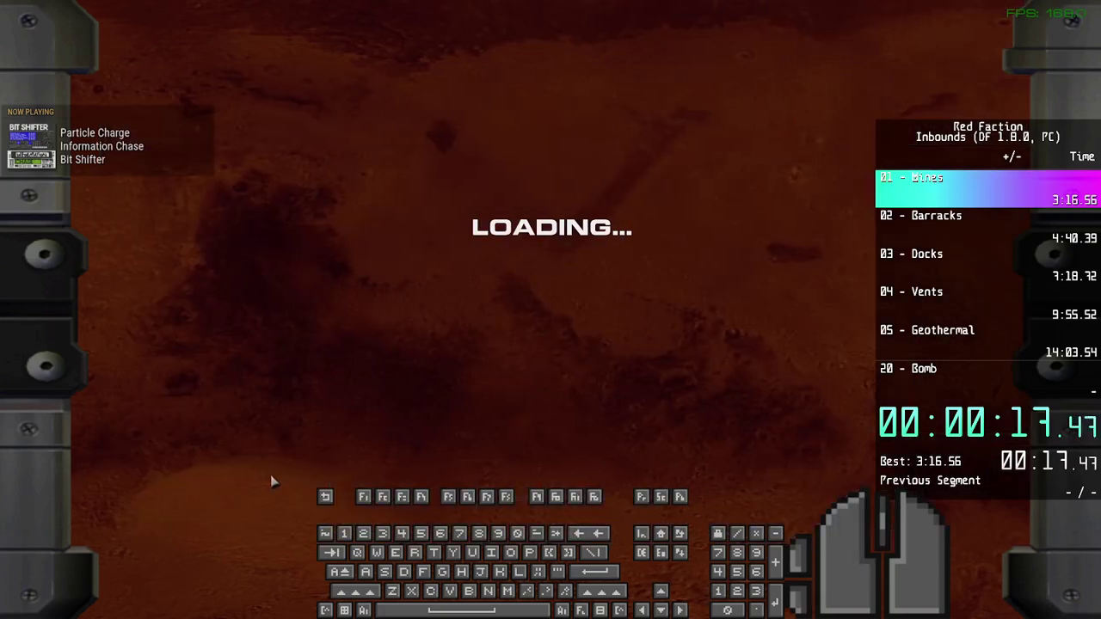
- Advance through the mine cavern, shoot the first guard with the pistol and reload
click(550, 310)
click(551, 310)
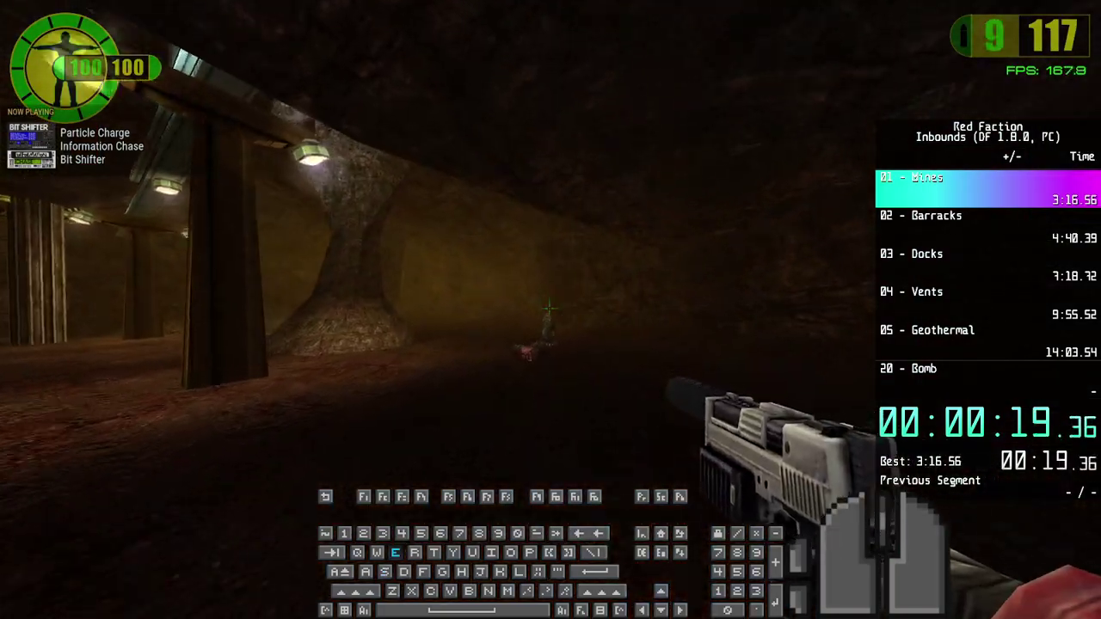
click(551, 309)
click(551, 310)
click(550, 310)
click(550, 310)
click(551, 310)
click(550, 310)
click(550, 310)
click(551, 310)
click(551, 310)
key(t)
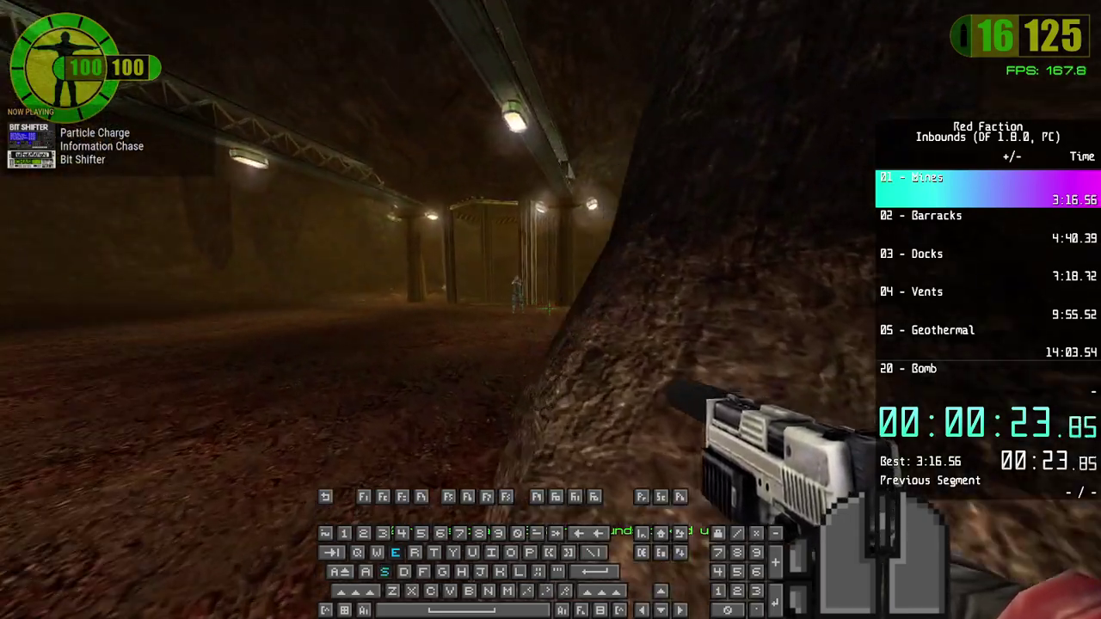
- Shoot the guard standing near the mine lift and reload the pistol
click(551, 310)
click(550, 309)
click(550, 310)
click(551, 310)
click(550, 310)
click(551, 310)
click(550, 310)
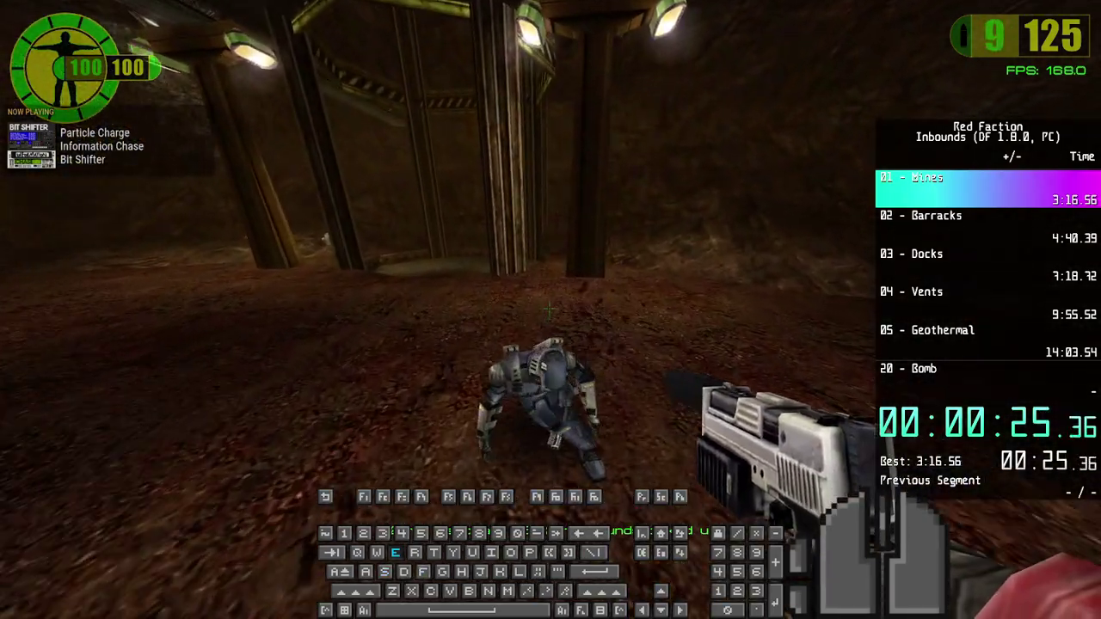
key(r)
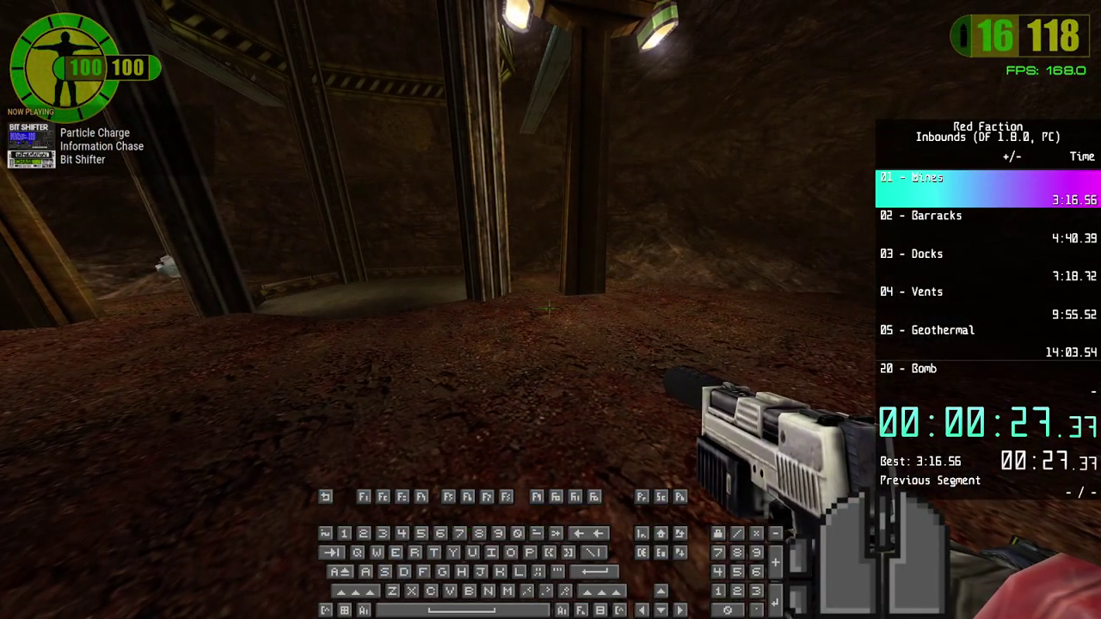
key(s)
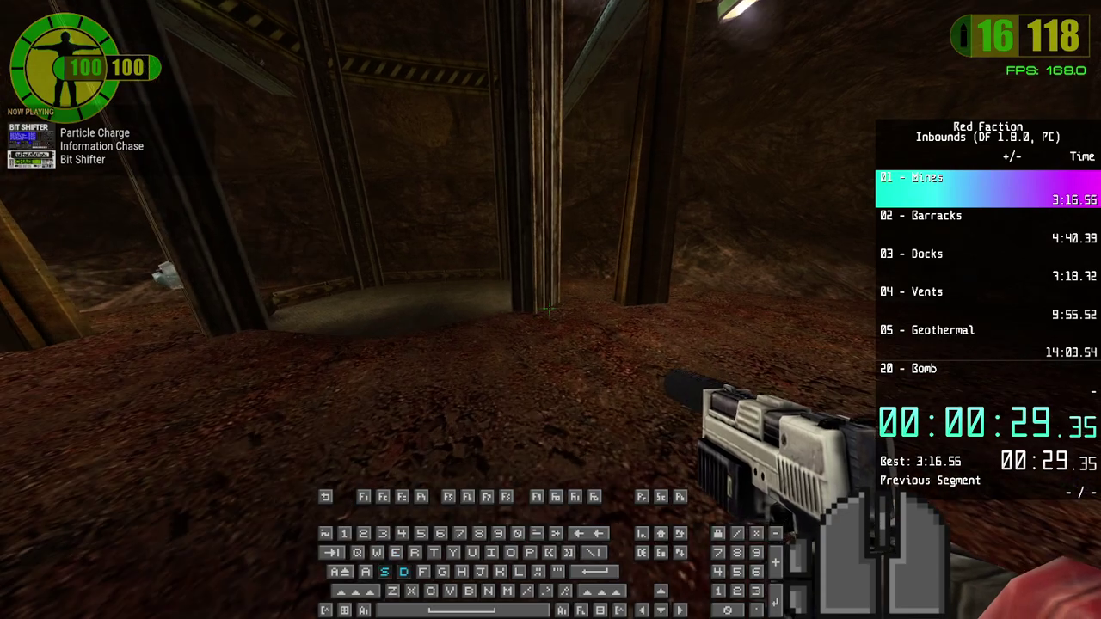
key(z)
key(Print)
key(space)
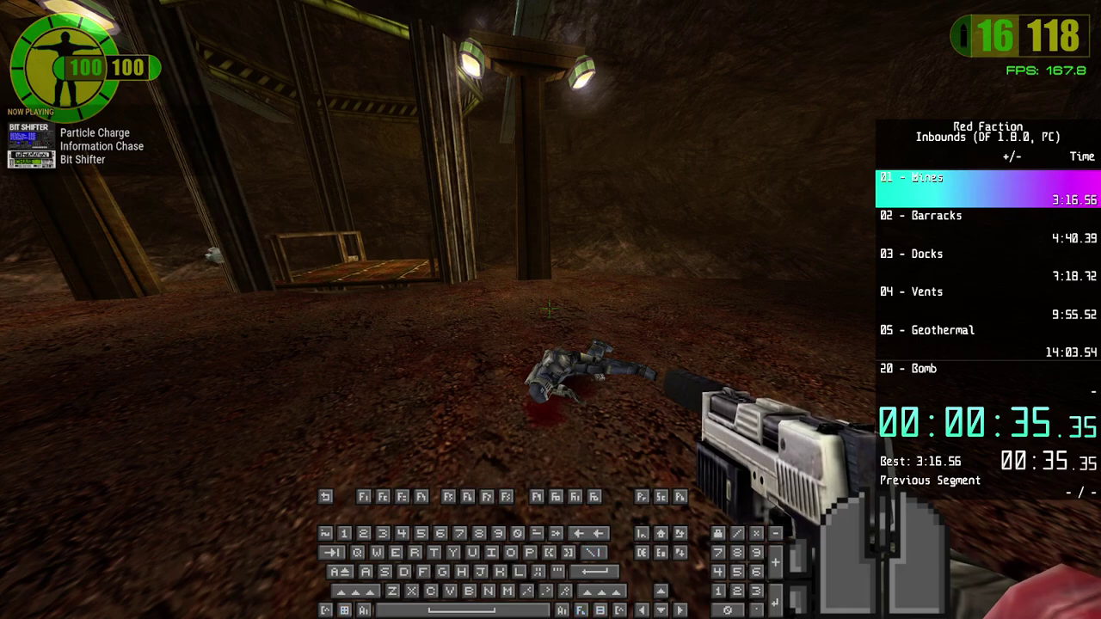
key(e)
key(s)
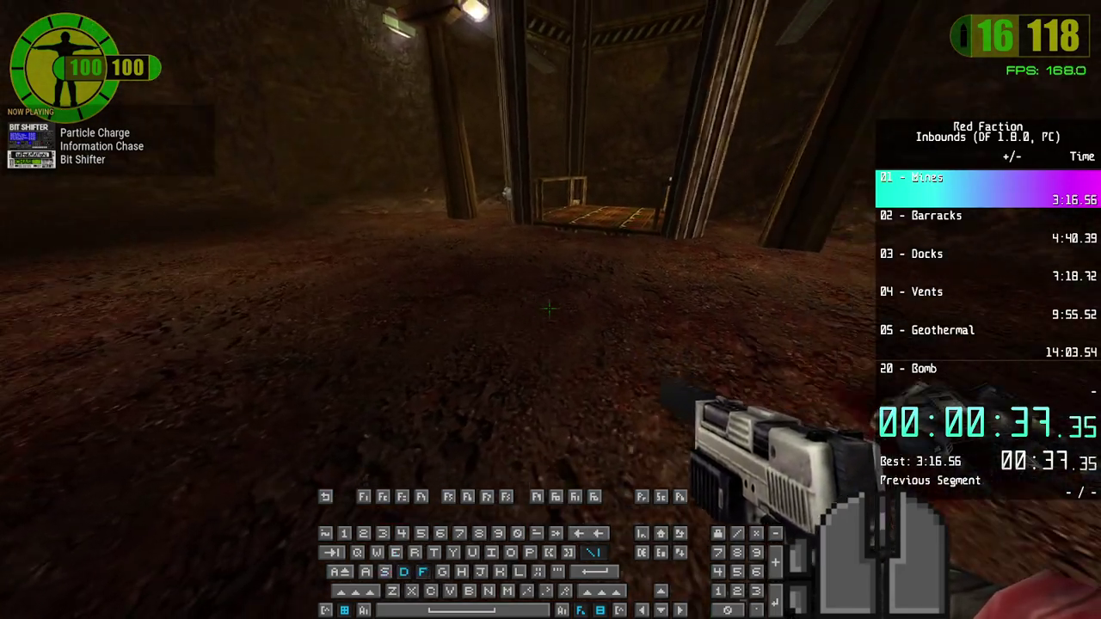
key(e)
key(s)
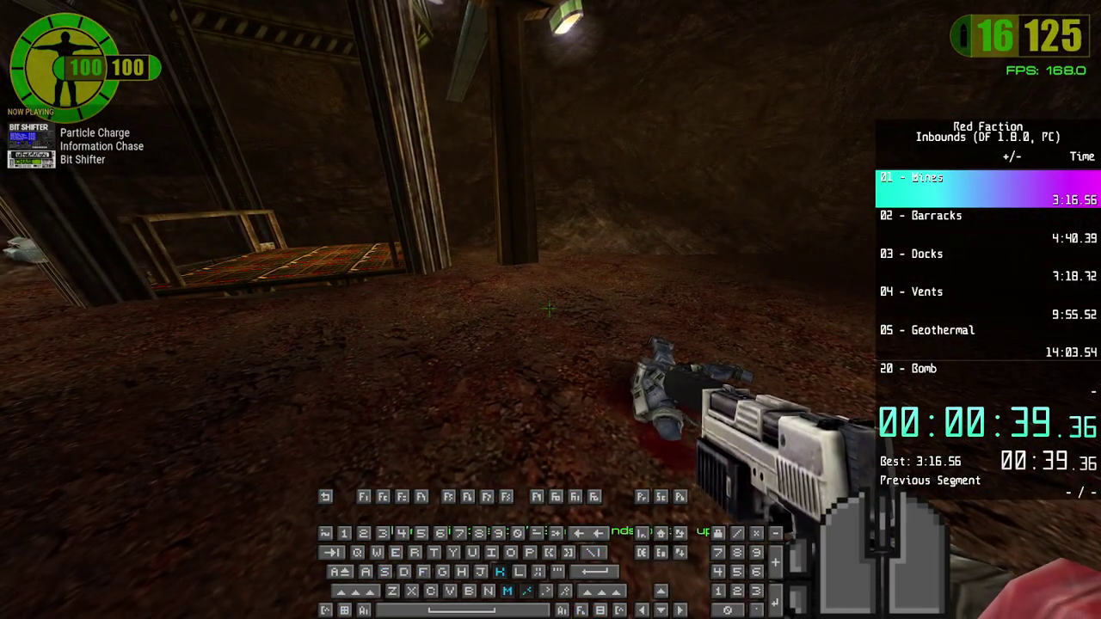
key(j)
key(k)
key(m)
key(o)
key(l)
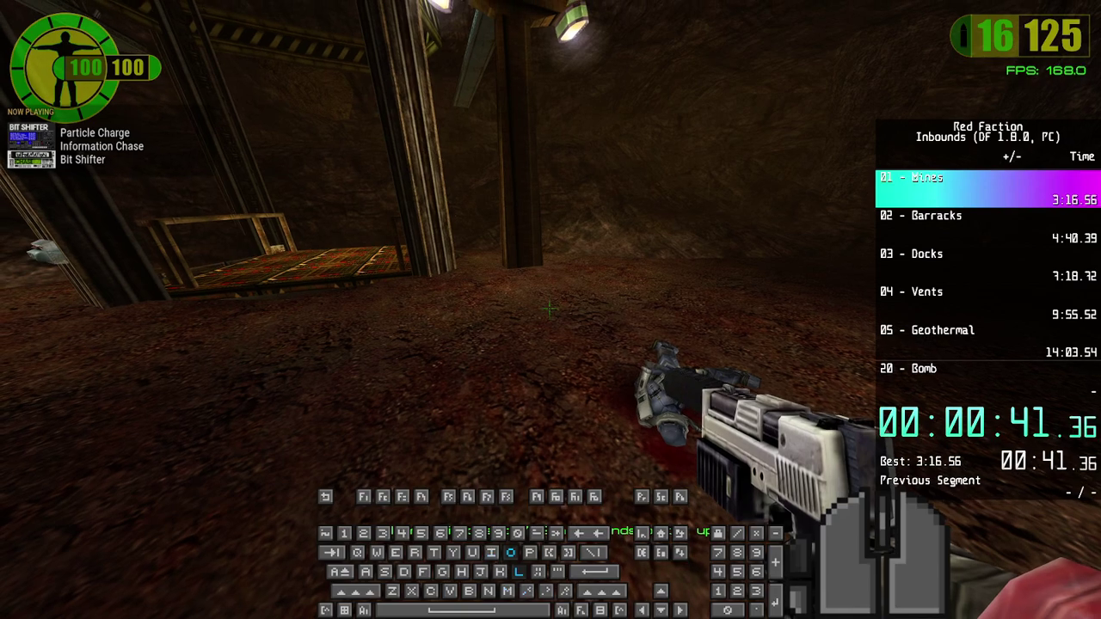
key(l)
key(j)
key(comma)
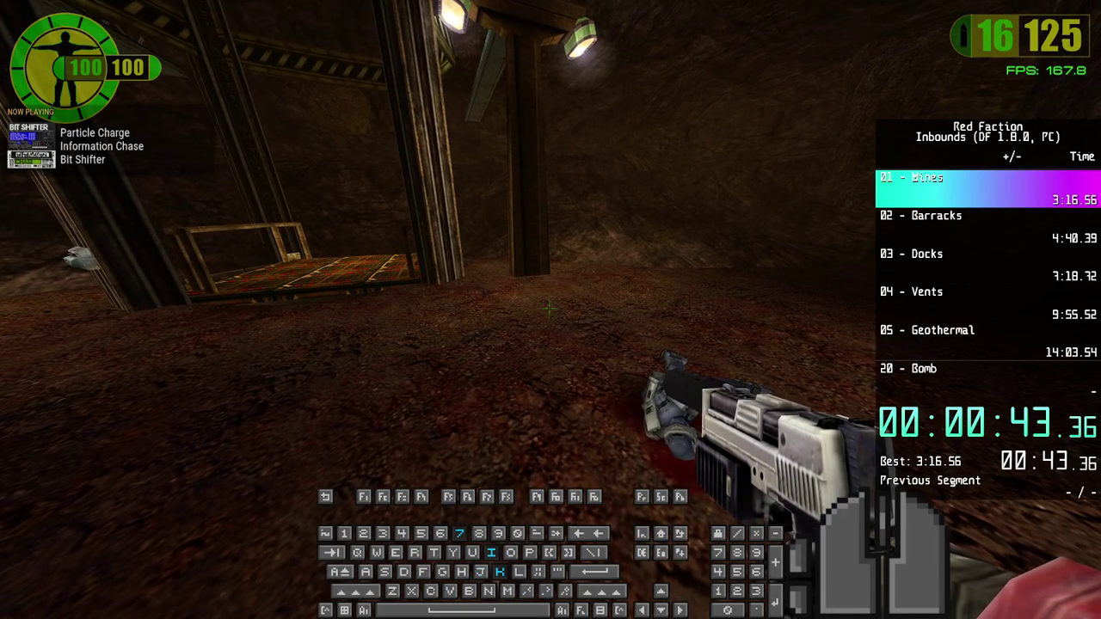
key(j)
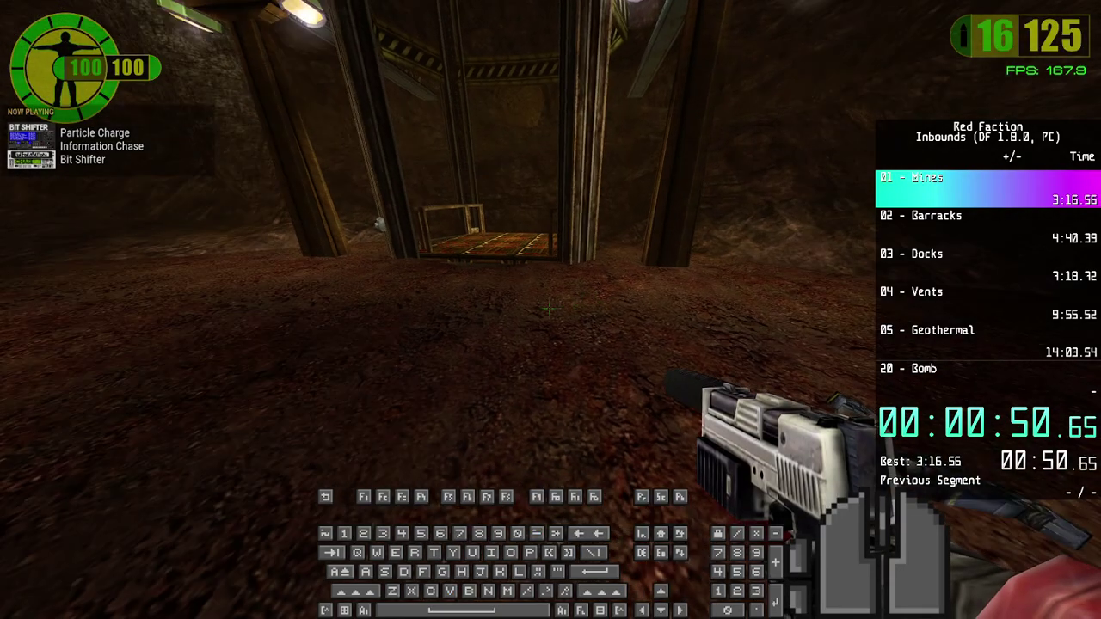
- Board the mine lift, activate its control switch and ride it to the next level to trigger the Mines split
key(e)
key(s)
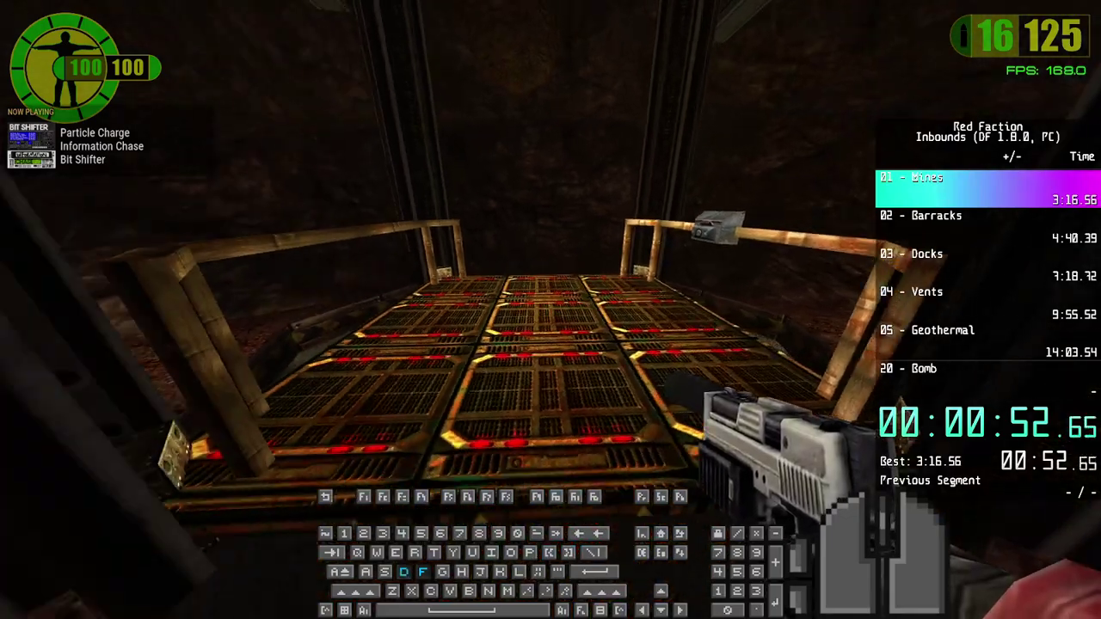
key(minus)
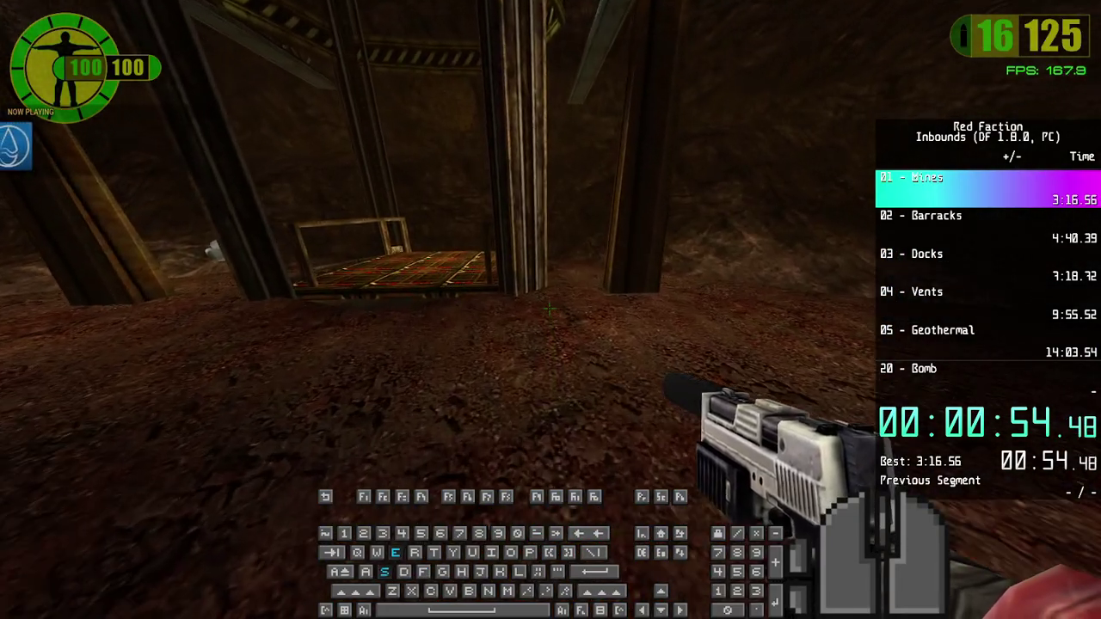
key(e)
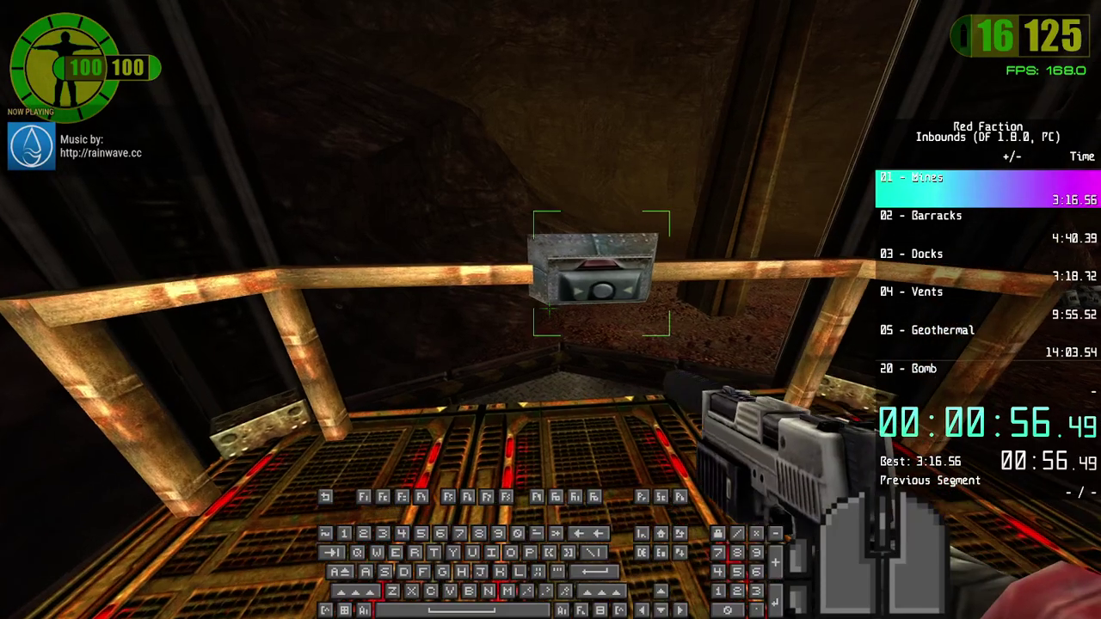
key(d)
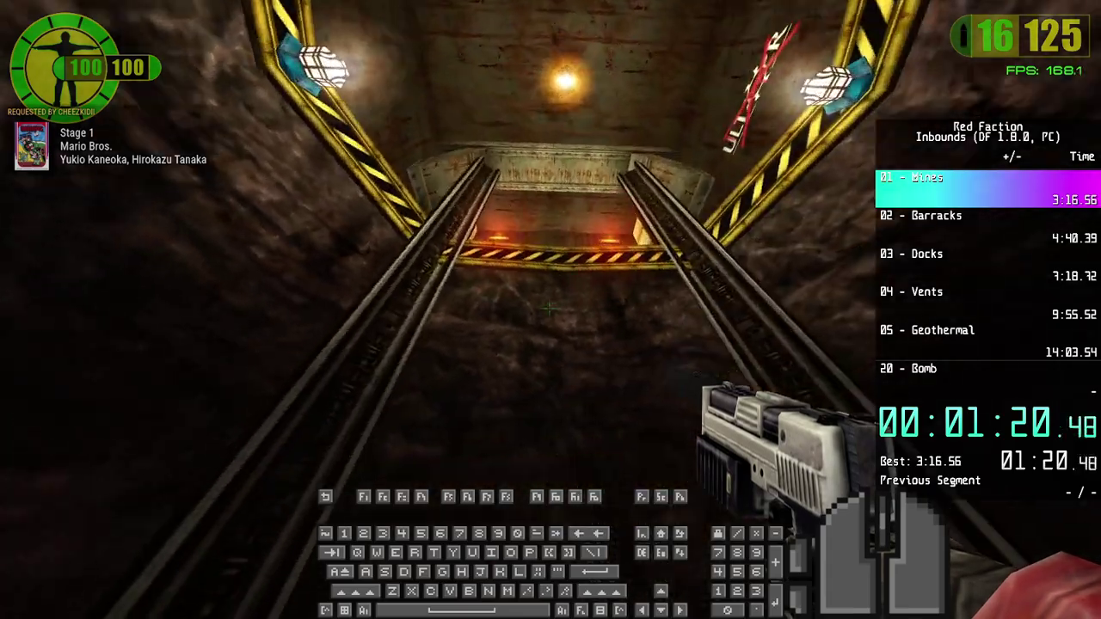
key(e)
key(w)
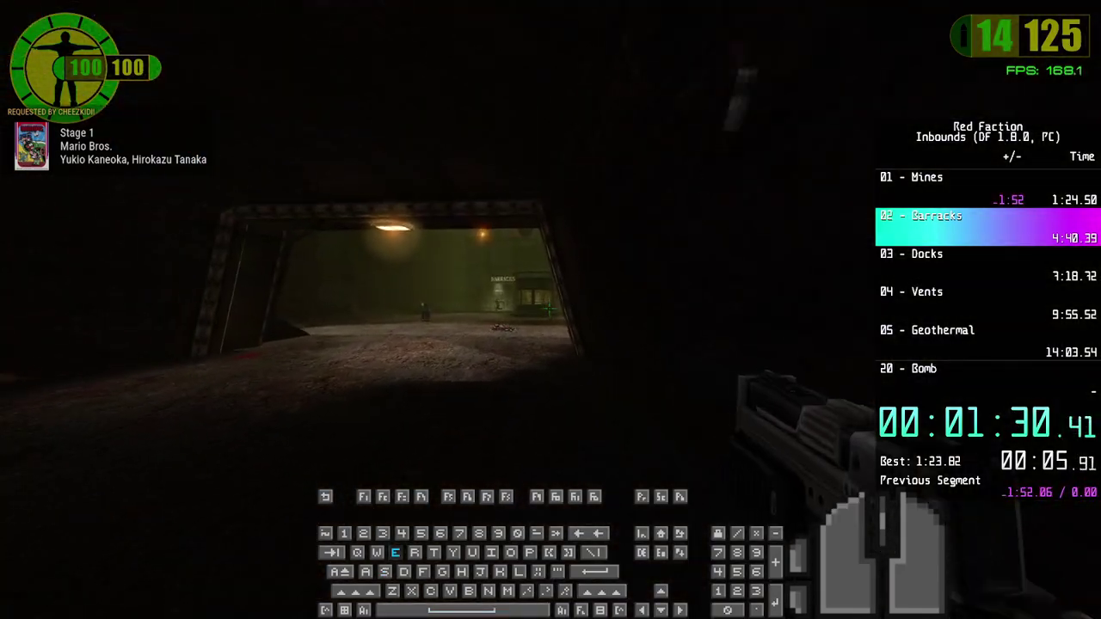
- Shoot the guards in the open area outside the Barracks entrance, reloading the pistol between fights
click(549, 308)
click(549, 308)
click(548, 308)
click(549, 308)
click(549, 308)
click(549, 308)
click(549, 308)
key(r)
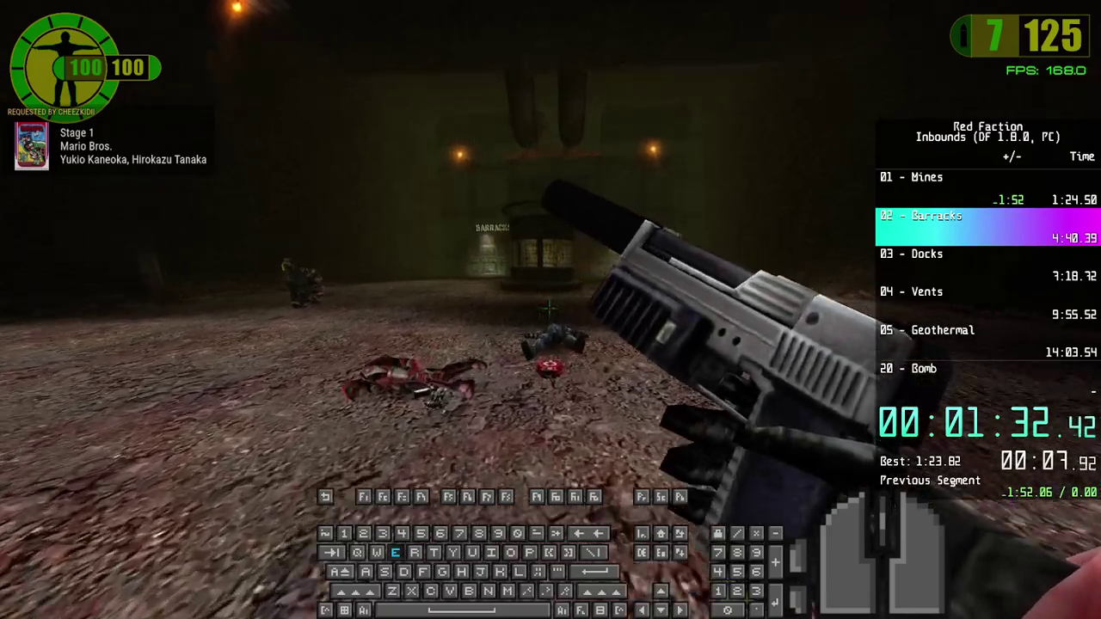
key(r)
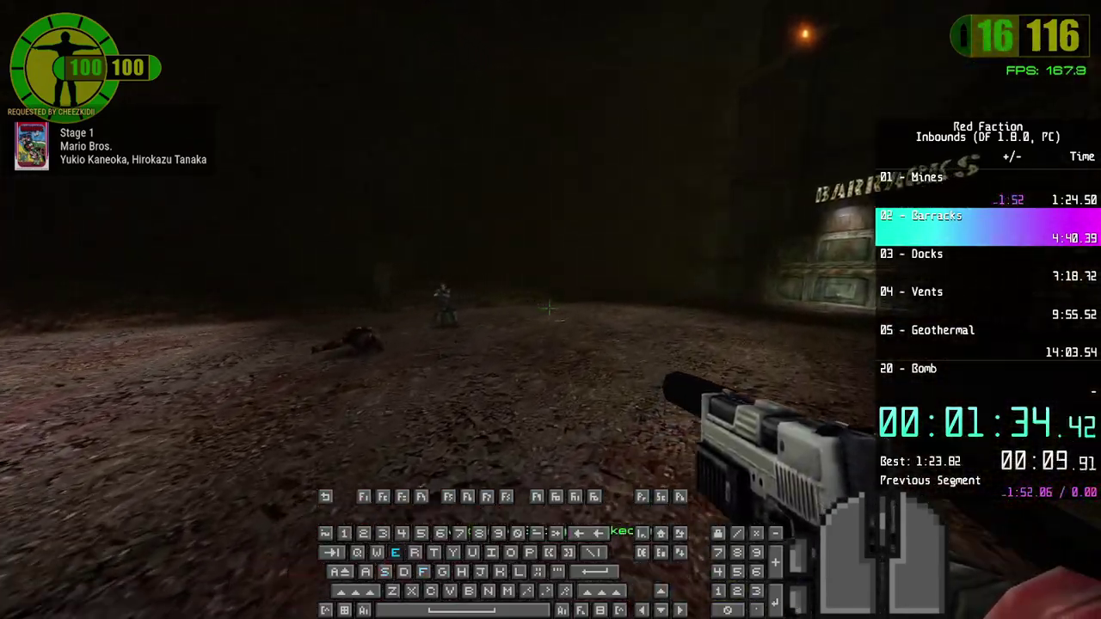
click(548, 308)
key(r)
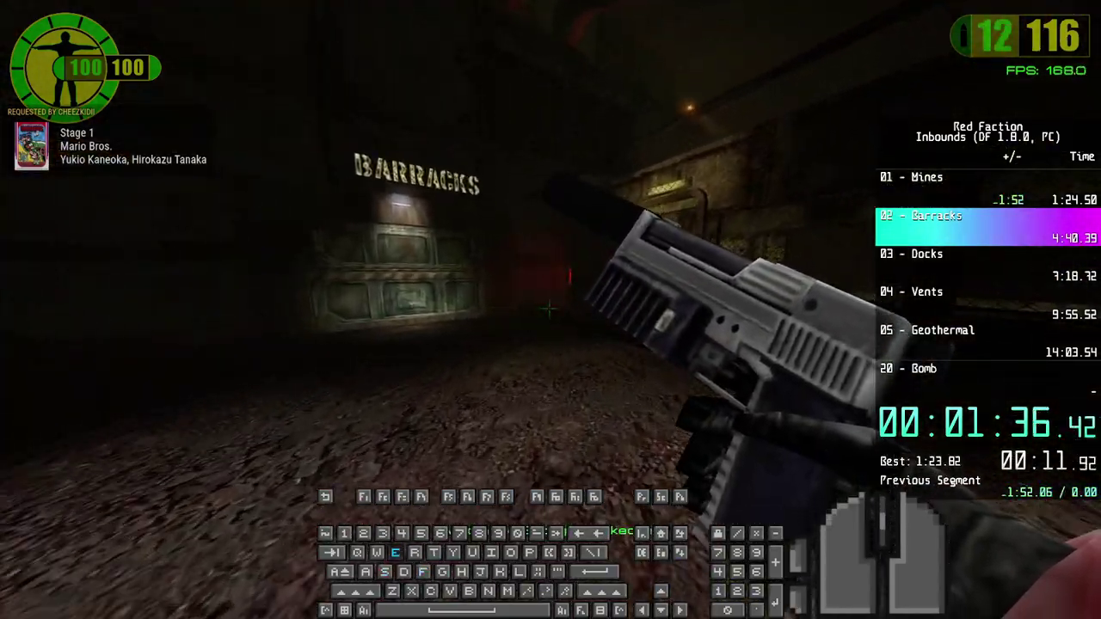
- Enter the Barracks and shoot the enemies along its dark corridors
key(e)
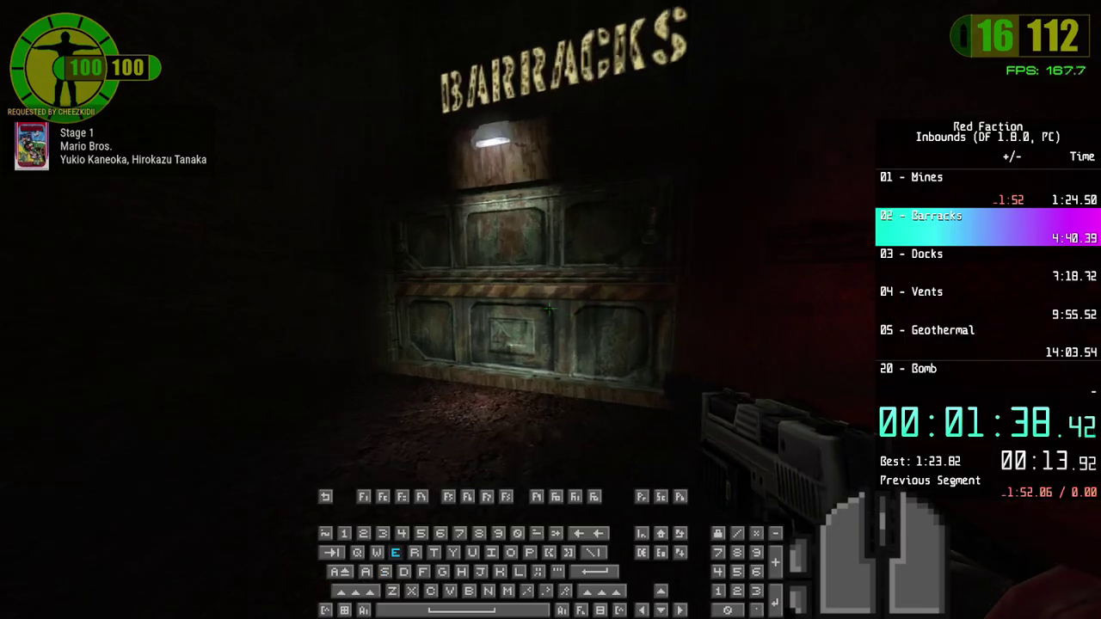
key(f)
click(548, 308)
click(549, 308)
click(548, 308)
click(548, 308)
click(548, 308)
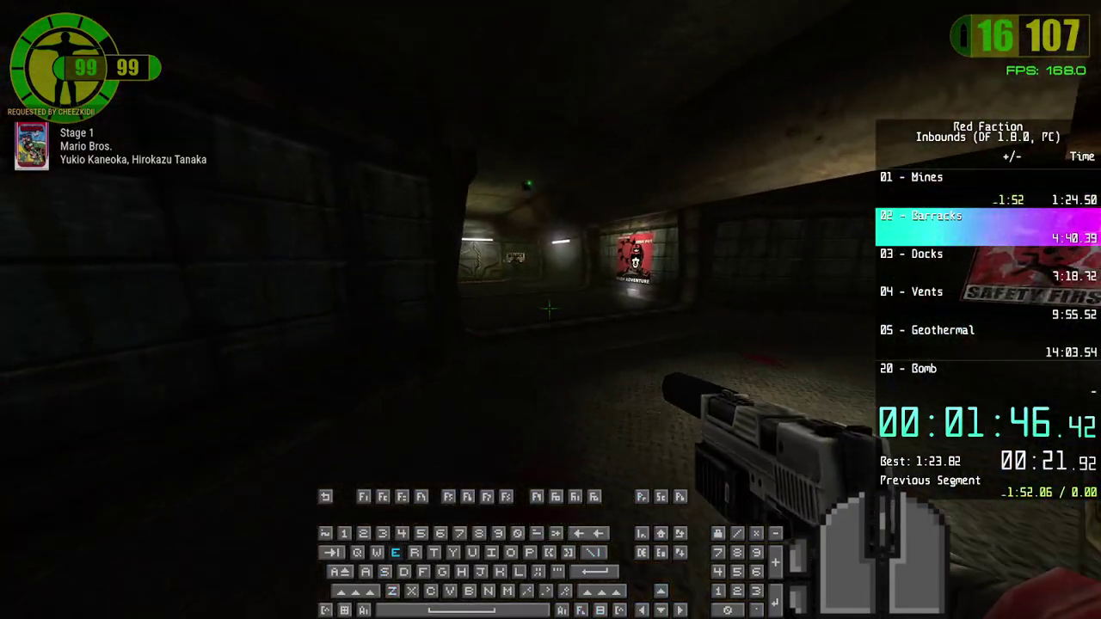
click(548, 308)
click(548, 308)
click(548, 308)
click(548, 308)
click(548, 308)
click(548, 308)
click(549, 308)
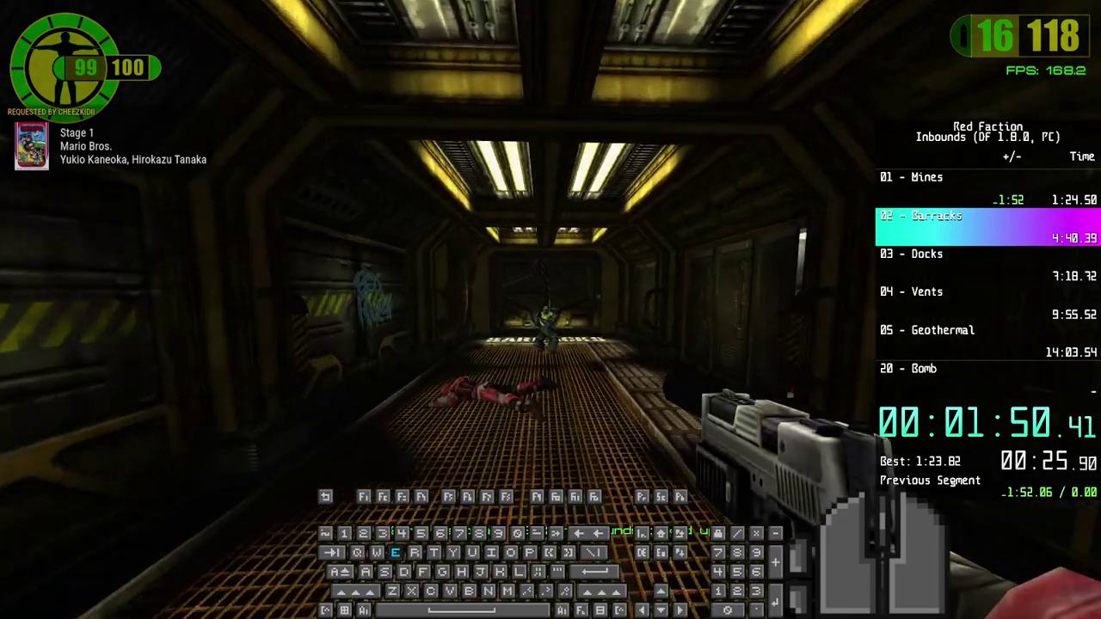
- Shoot the guard at the end of the Barracks corridor, reload the pistol and go through the door
click(548, 308)
click(548, 308)
click(548, 308)
click(549, 308)
click(548, 308)
click(548, 308)
click(549, 308)
click(548, 308)
click(548, 308)
click(548, 308)
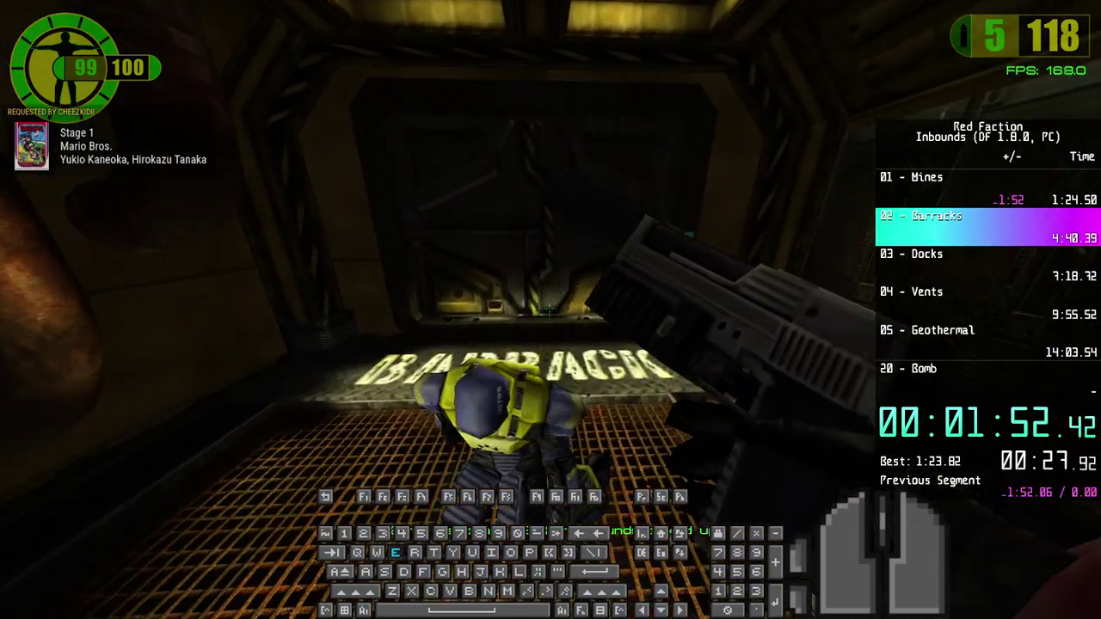
key(r)
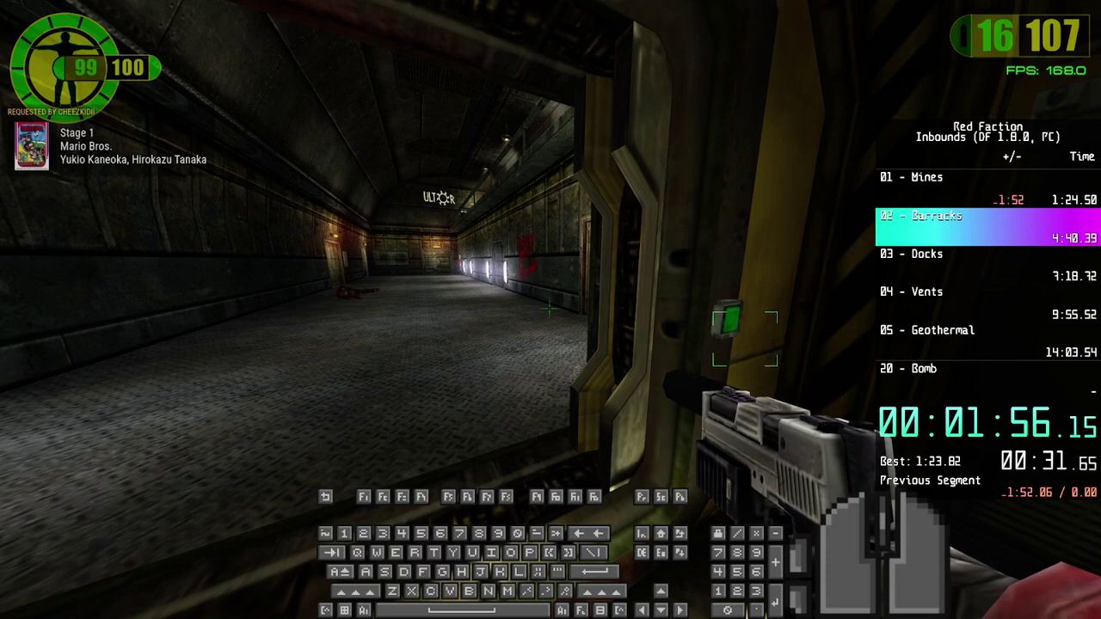
- Pause the game, reset the LiveSplit timer and quit the current game to the main menu
key(Escape)
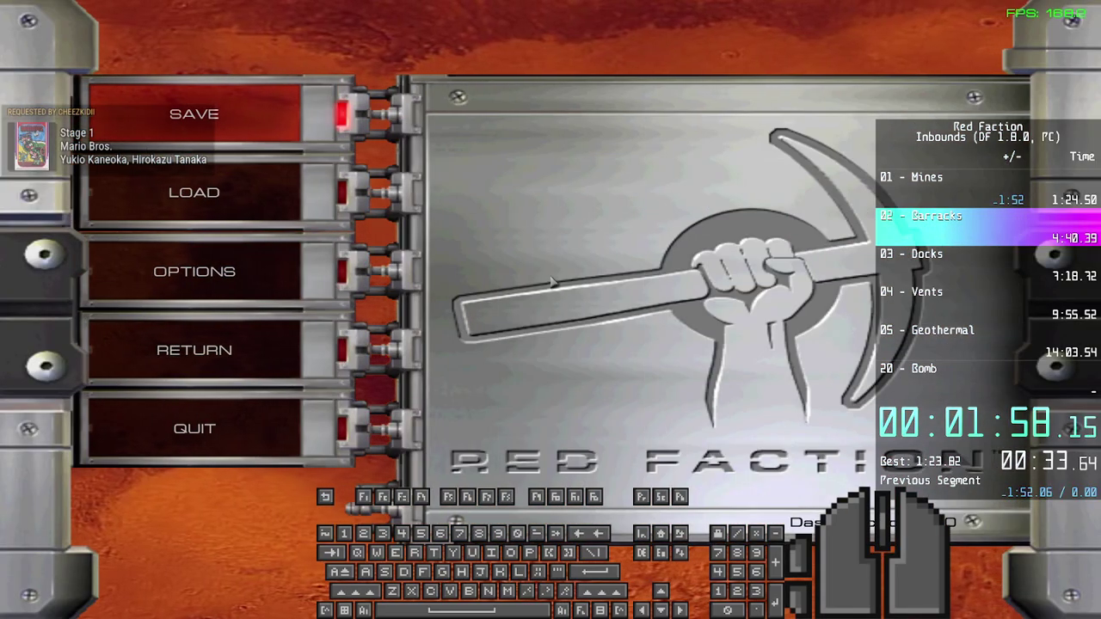
click(306, 347)
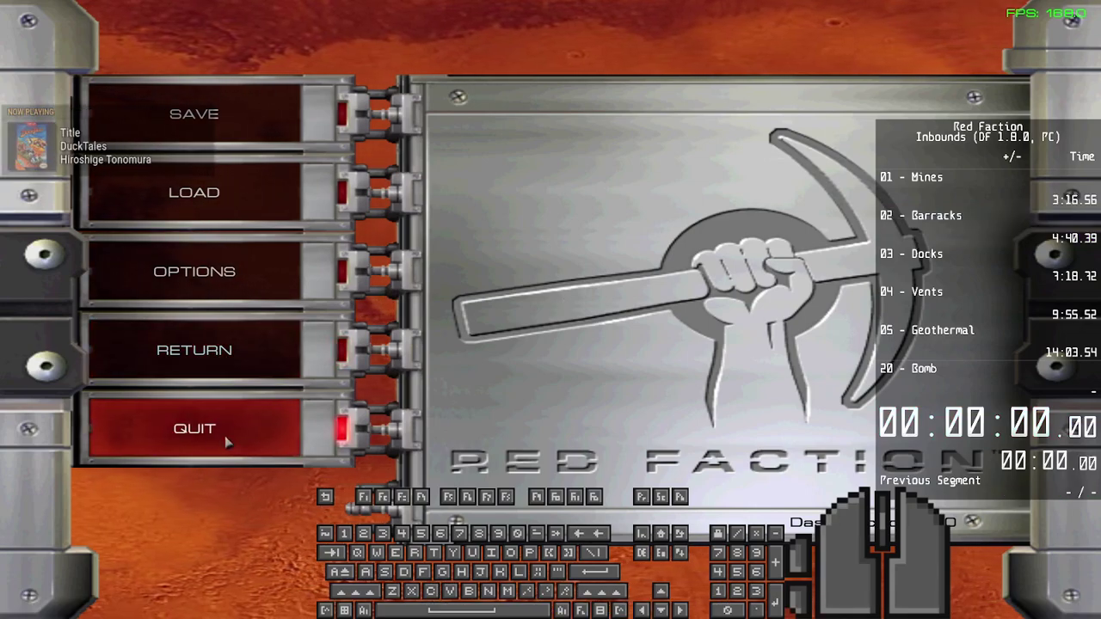
click(191, 440)
click(578, 339)
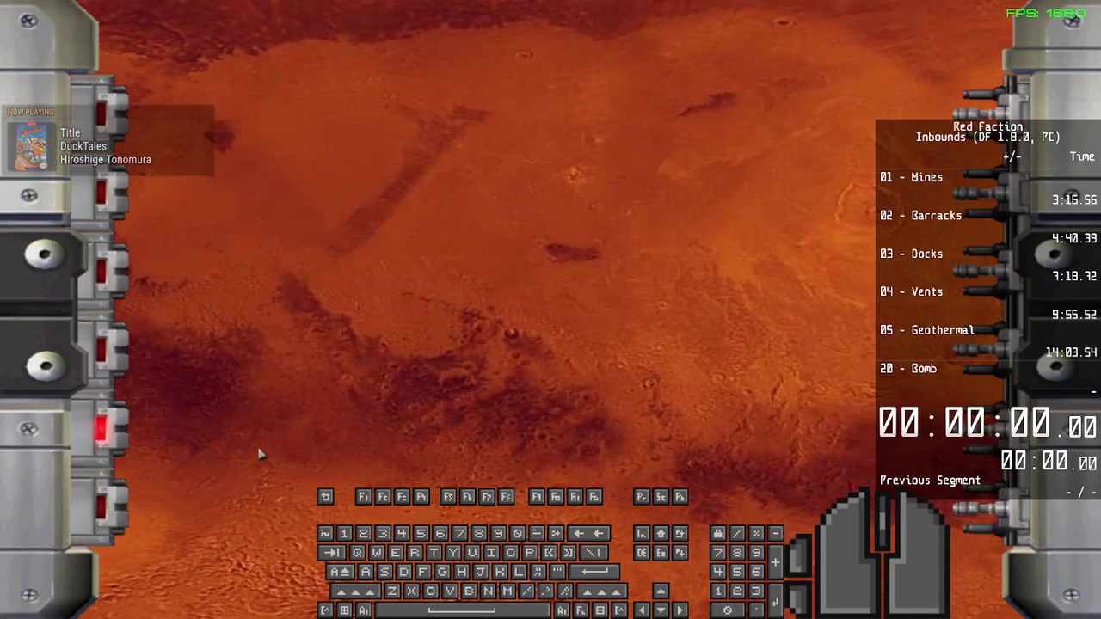
- Exit Red Faction to the desktop, then move the LiveSplit window off the Steam game list and bring Steam forward
click(207, 506)
click(610, 338)
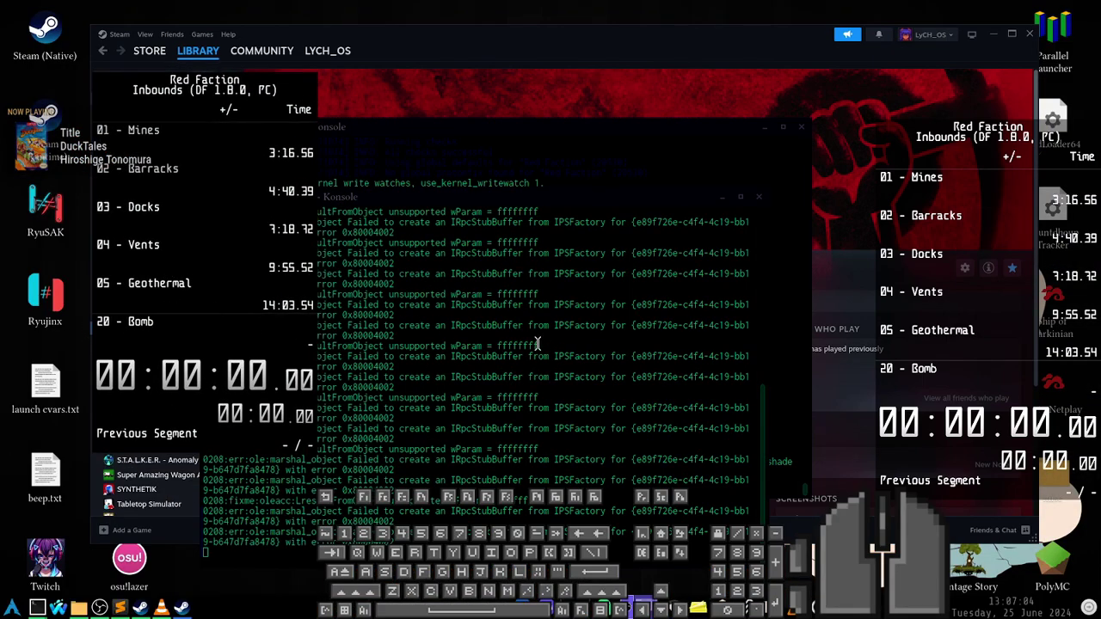
drag(159, 235, 165, 265)
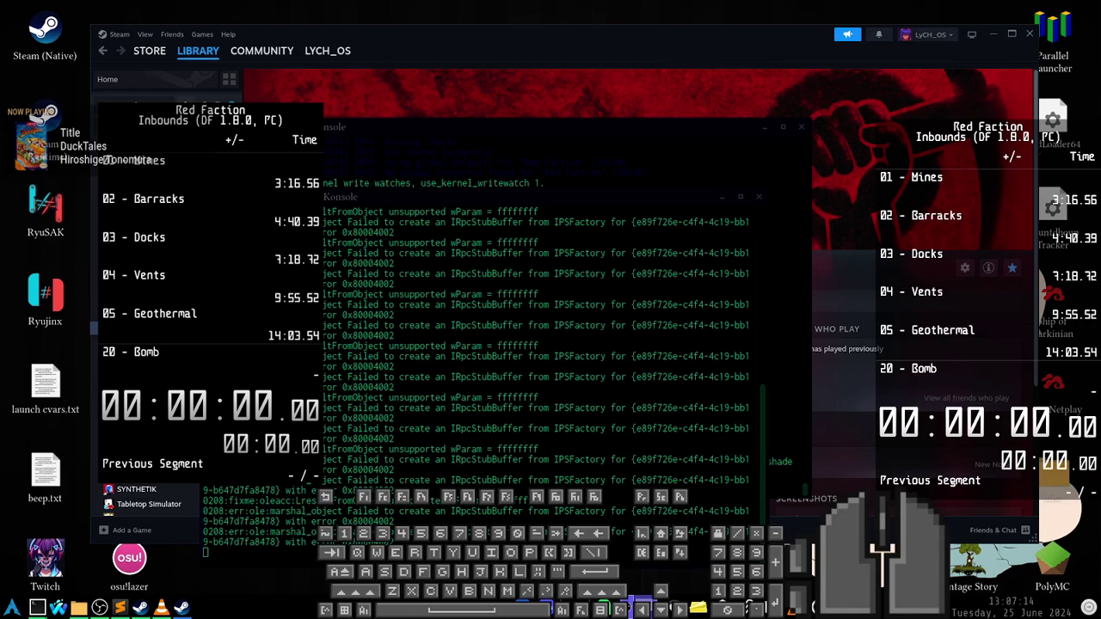
drag(247, 231, 213, 243)
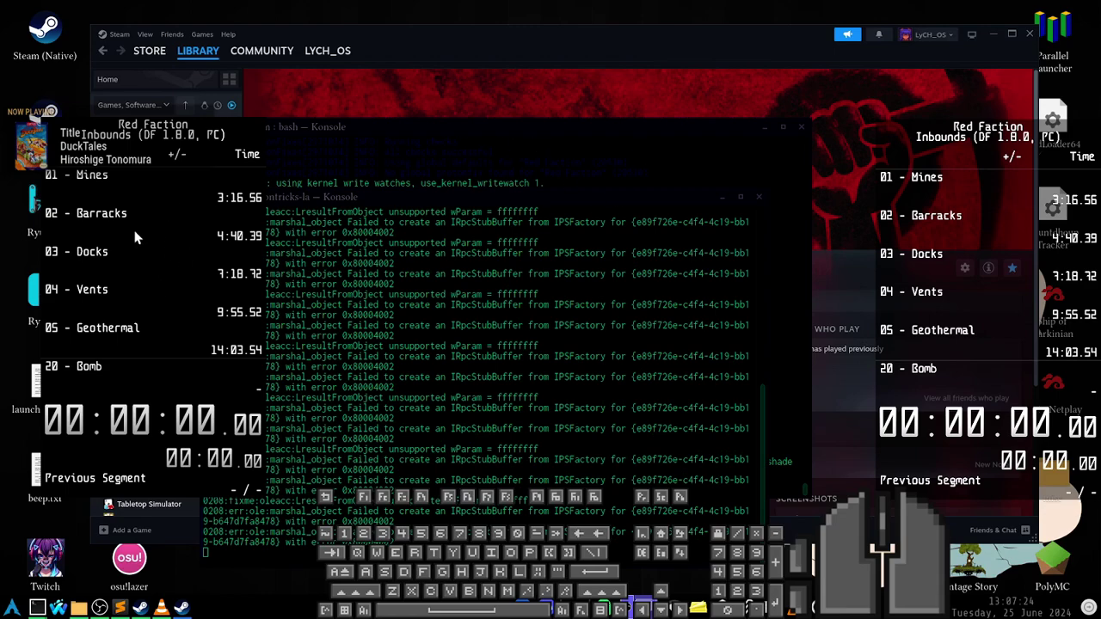
drag(134, 230, 927, 269)
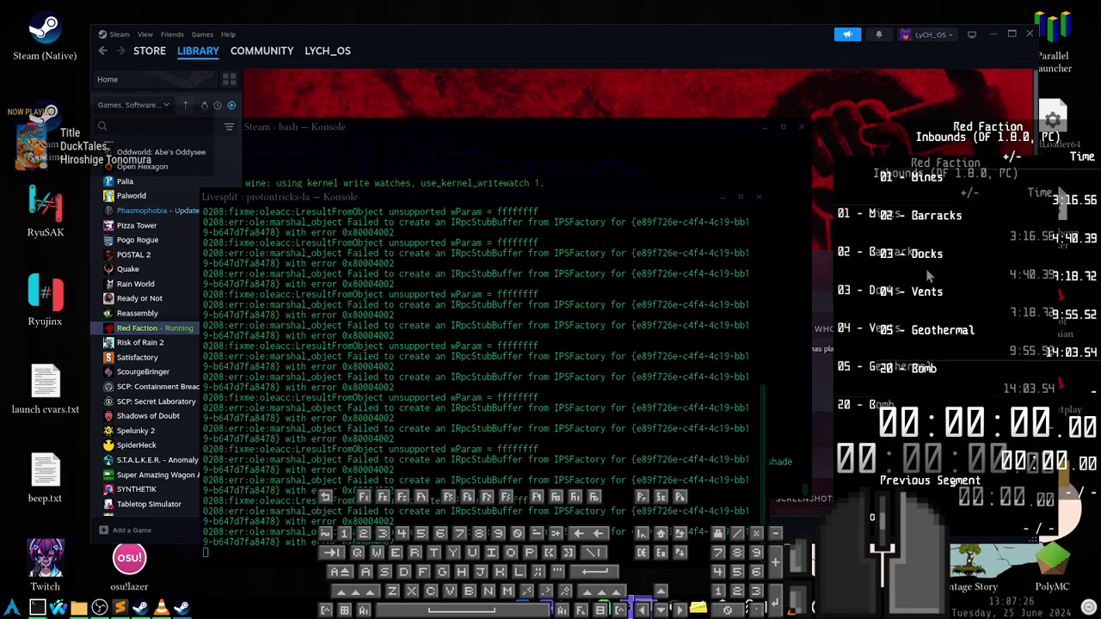
click(557, 62)
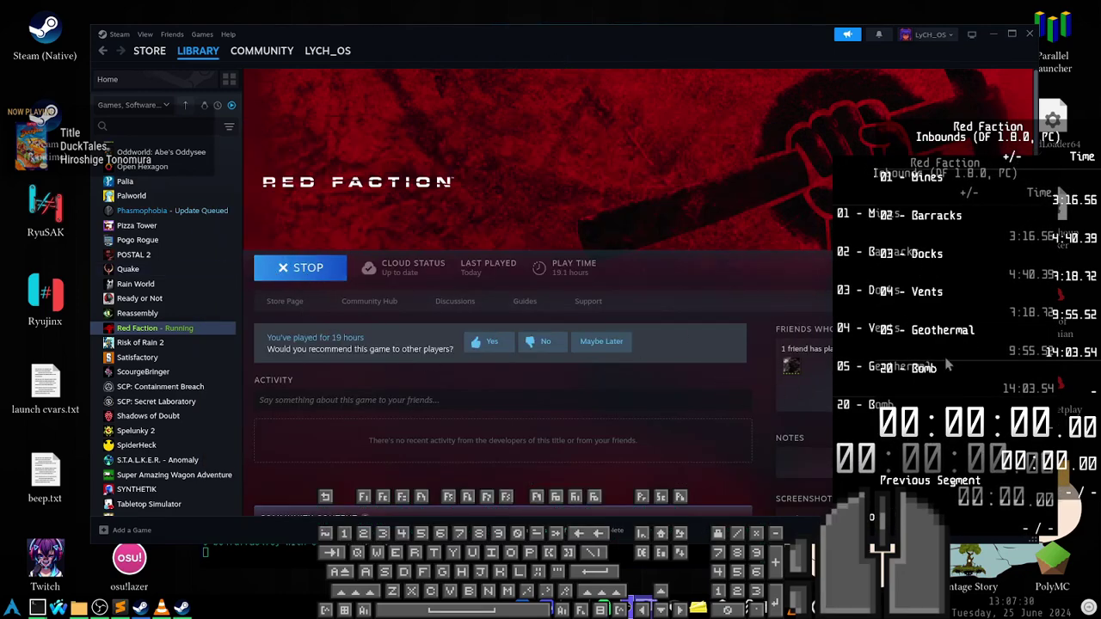
drag(934, 230, 901, 207)
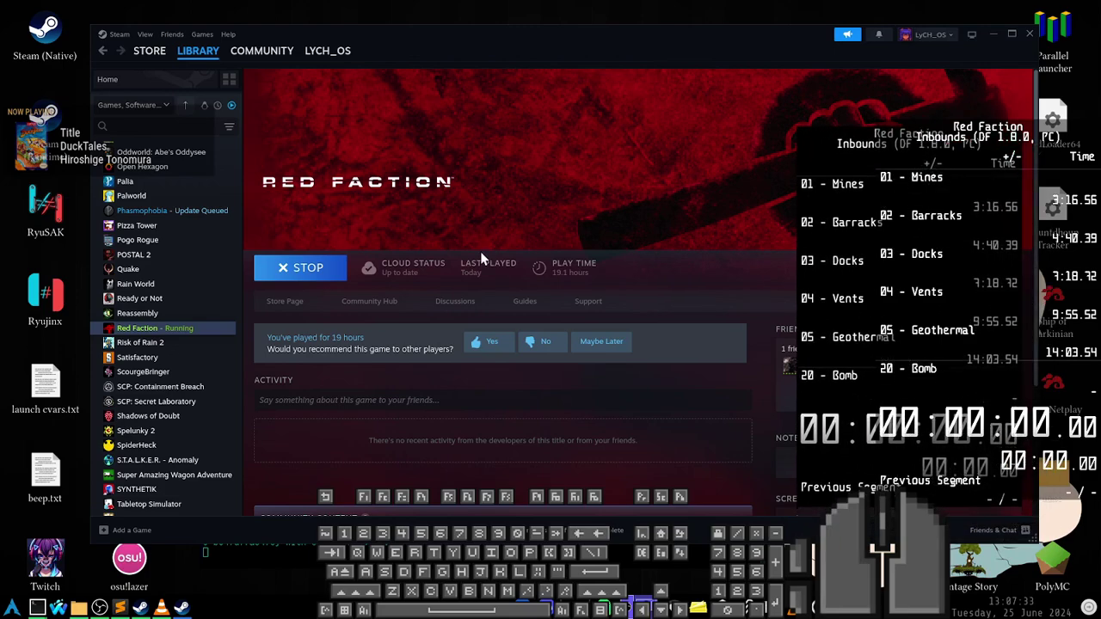
- Exit LiveSplit and confirm closing it
right_click(909, 247)
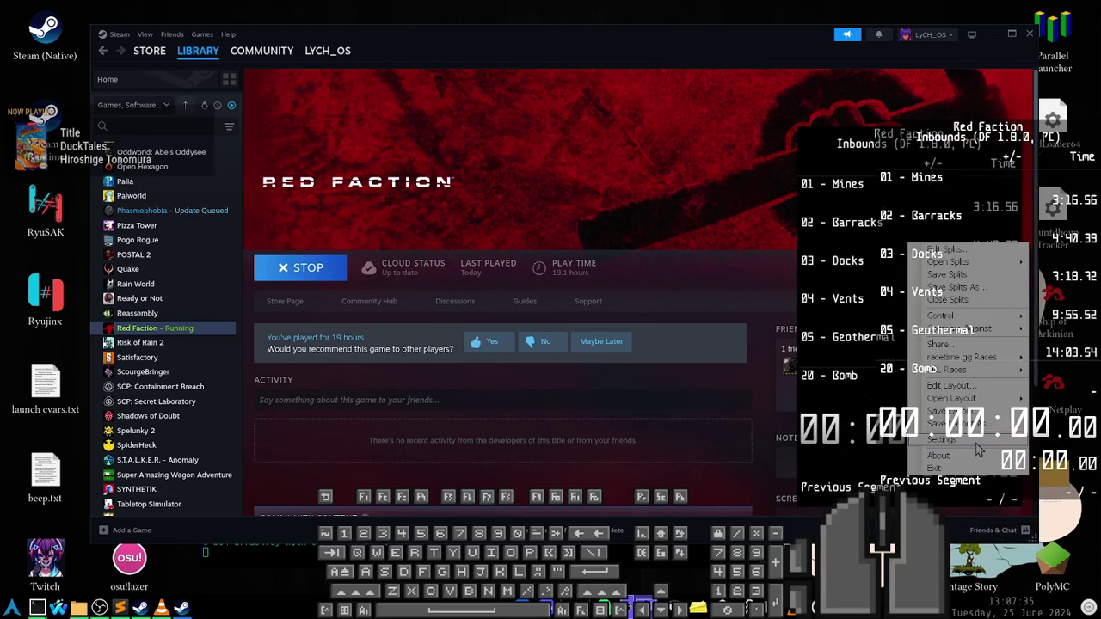
click(949, 476)
click(559, 328)
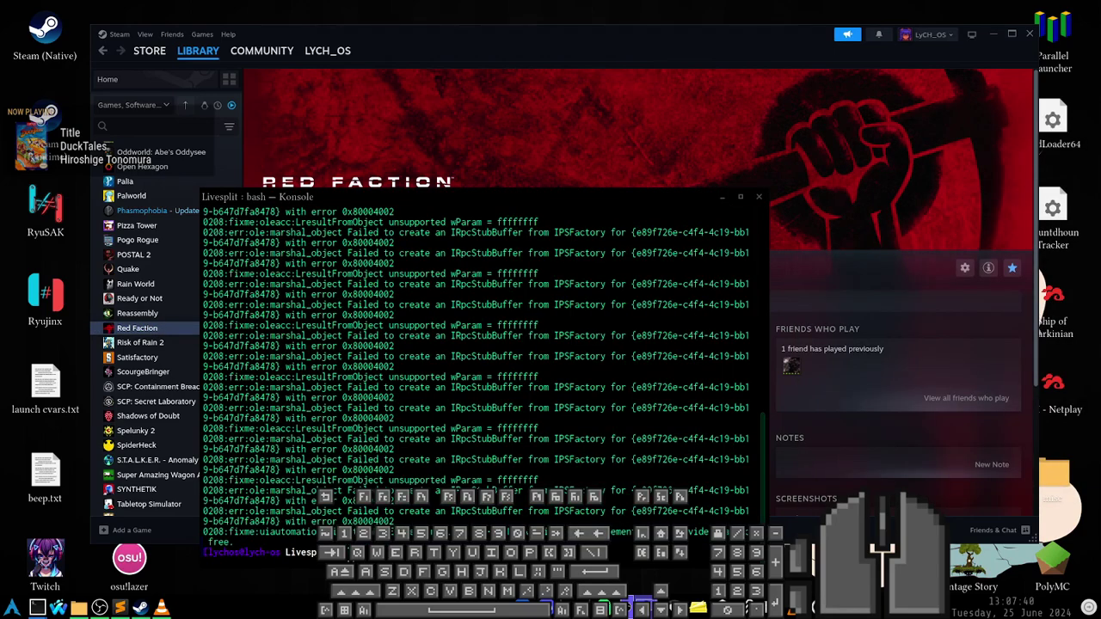
- Open Red Faction's properties in Steam and highlight livesplit-dll-overrides.json in the WINEDLLOVERRIDES launch option
click(568, 179)
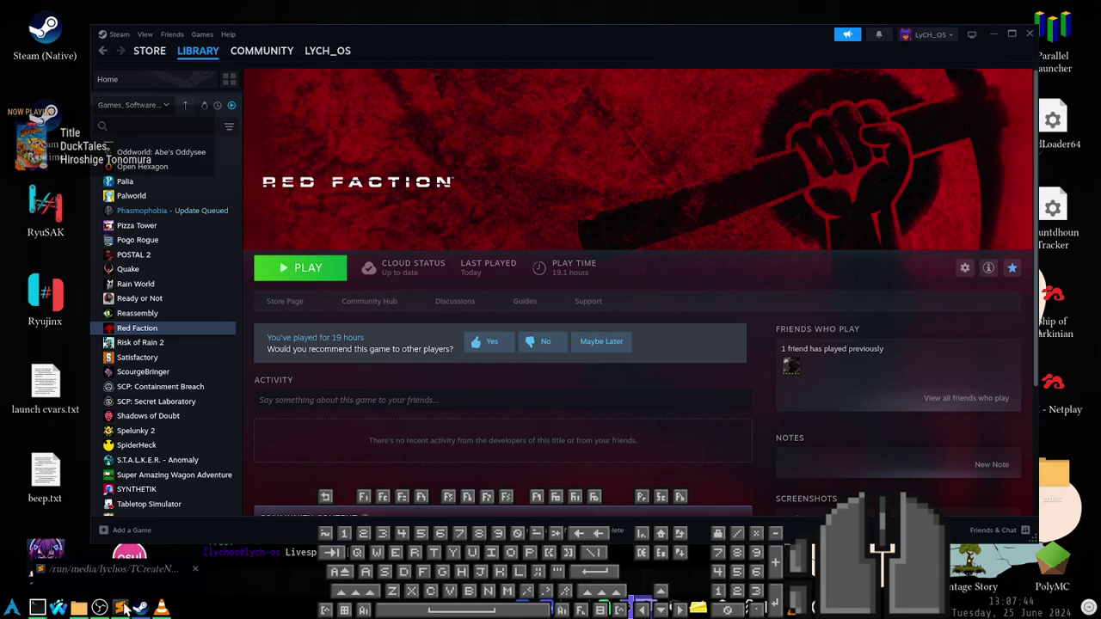
right_click(172, 336)
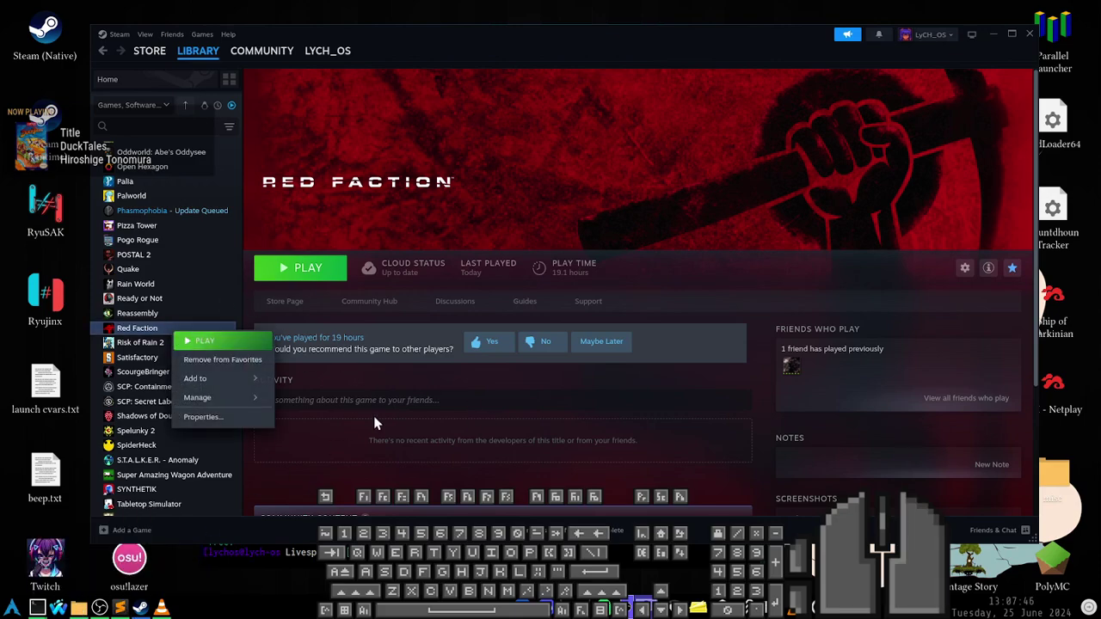
click(212, 417)
drag(555, 317, 734, 321)
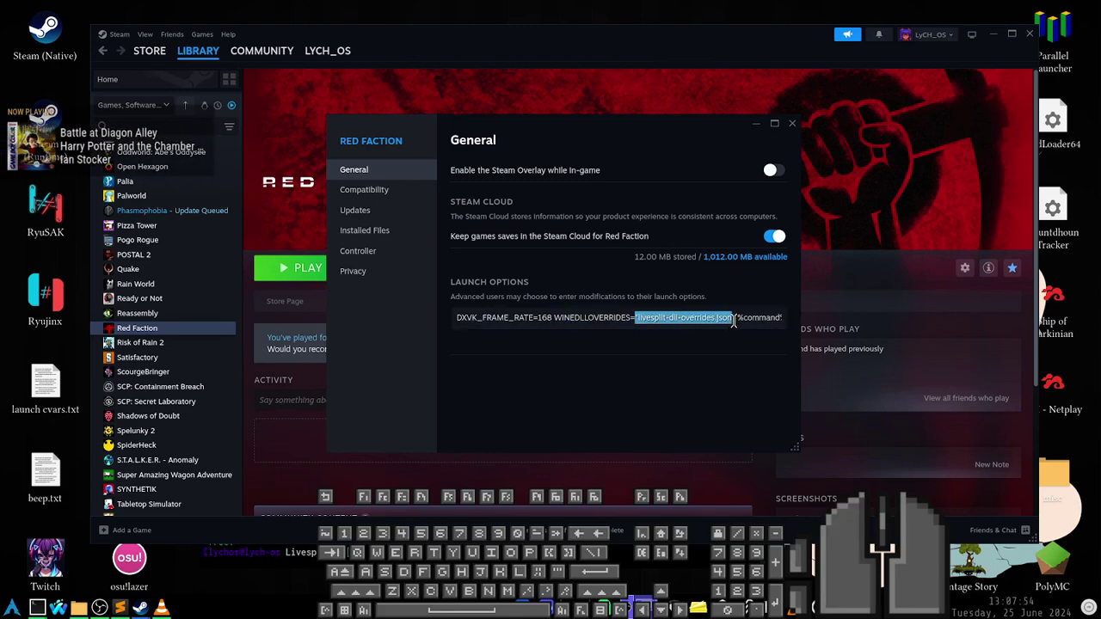
click(706, 319)
- Browse Red Faction's local files, select livesplit-dll-overrides.json and highlight the path of the folder that holds it
right_click(172, 329)
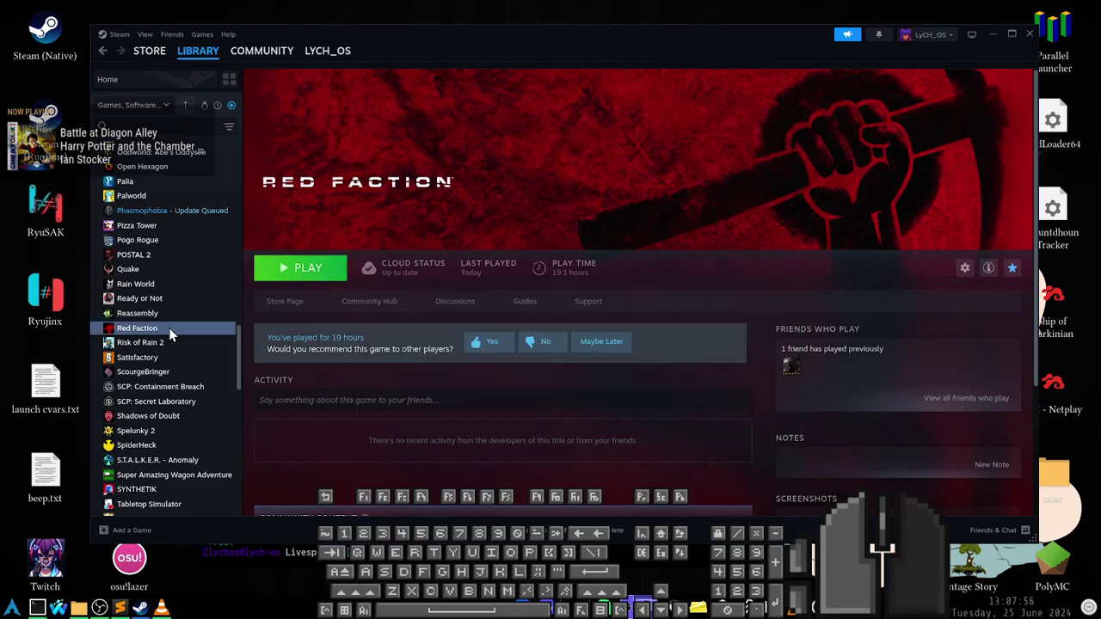
mouse_move(224, 396)
click(344, 418)
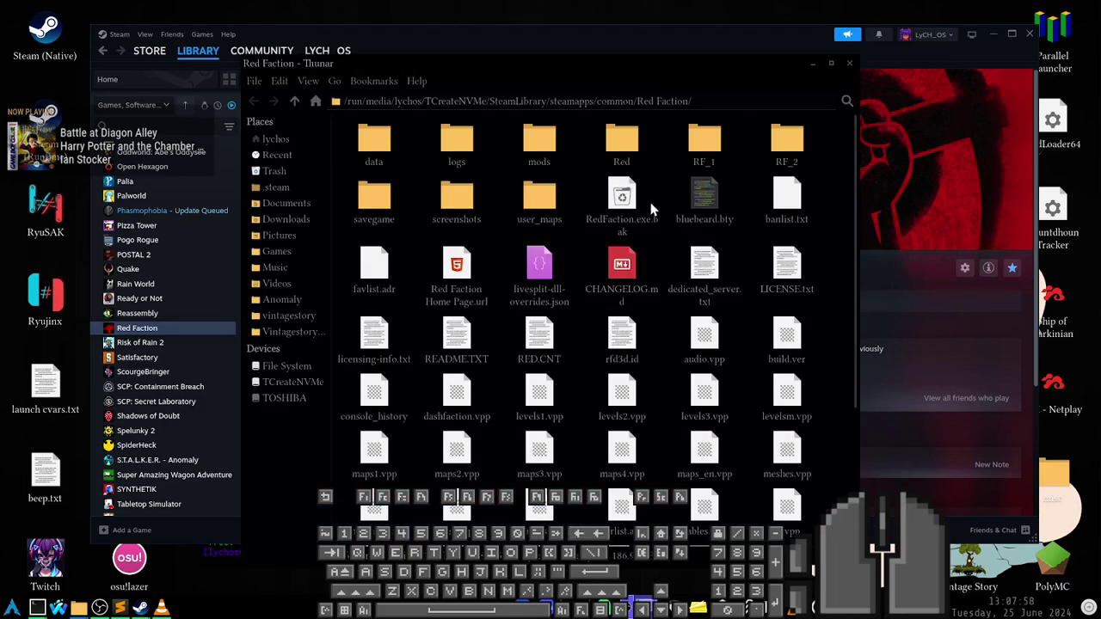
click(555, 271)
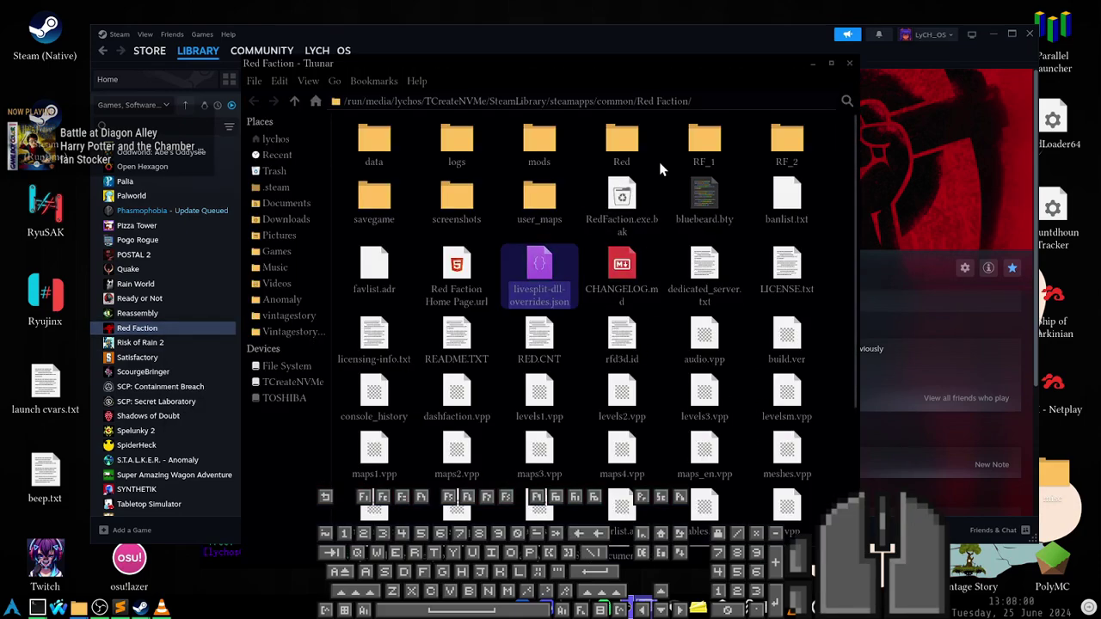
key(ctrl+l)
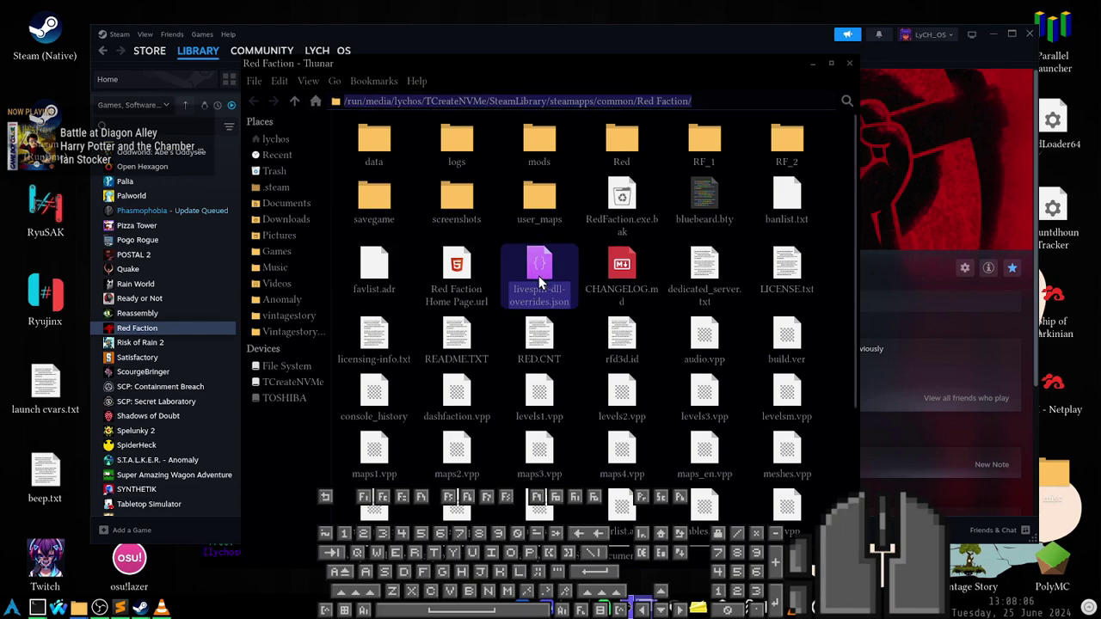
- Return to Red Faction's Steam properties and point out the override file name in the launch options
mouse_move(140, 608)
click(133, 581)
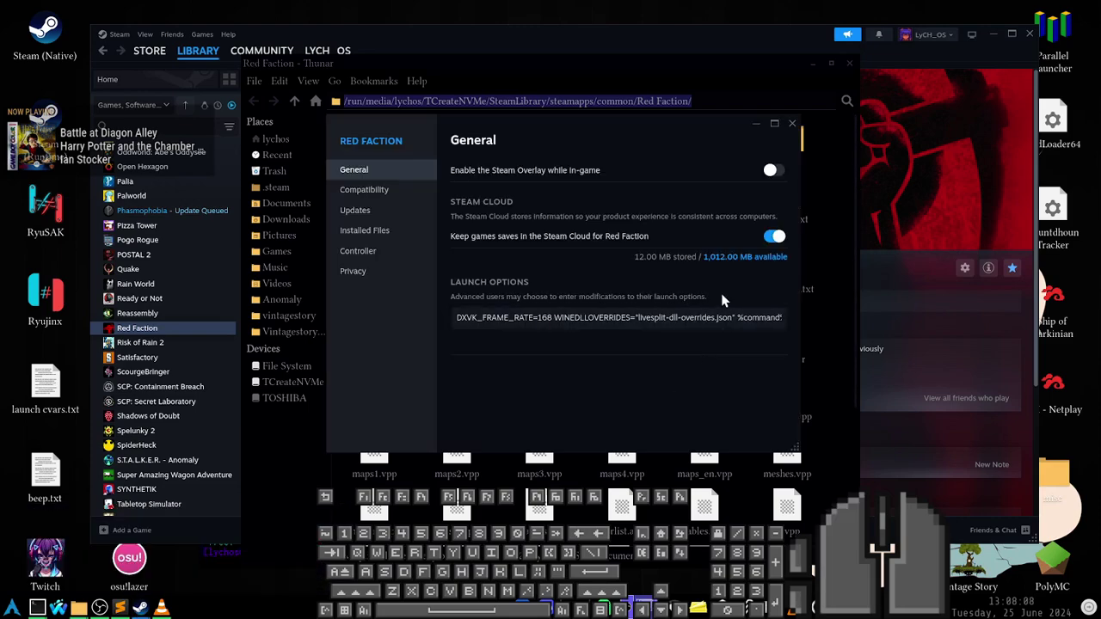
drag(638, 316, 664, 386)
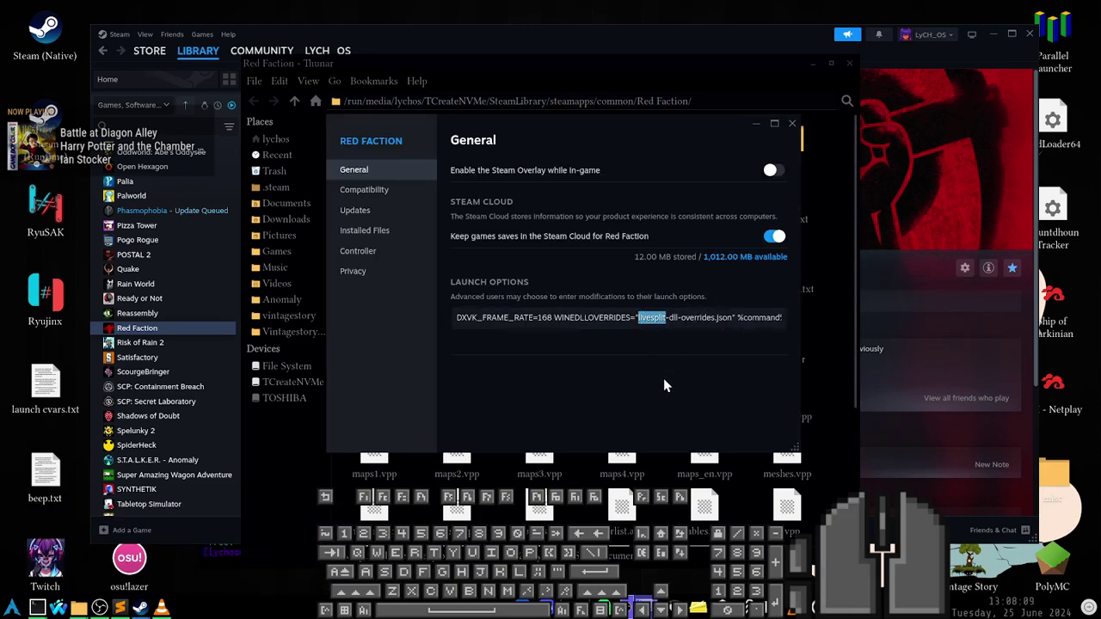
click(677, 317)
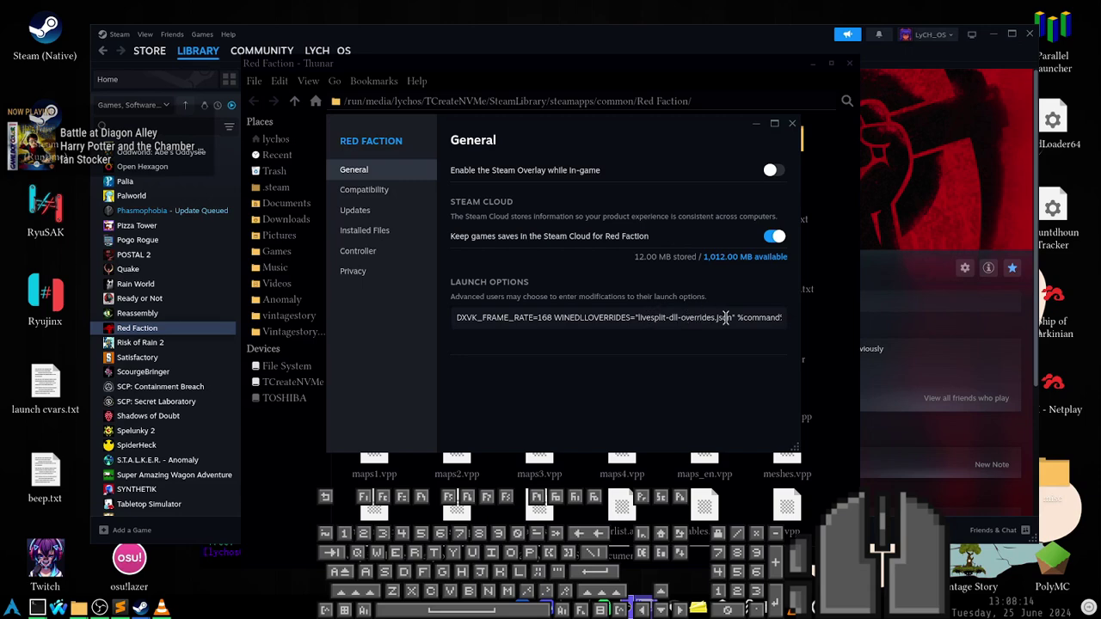
- Open livesplit-dll-overrides.json from the Red Faction folder in Sublime Text and highlight its first DLL name, CLRHost.Interop32
click(587, 480)
click(554, 277)
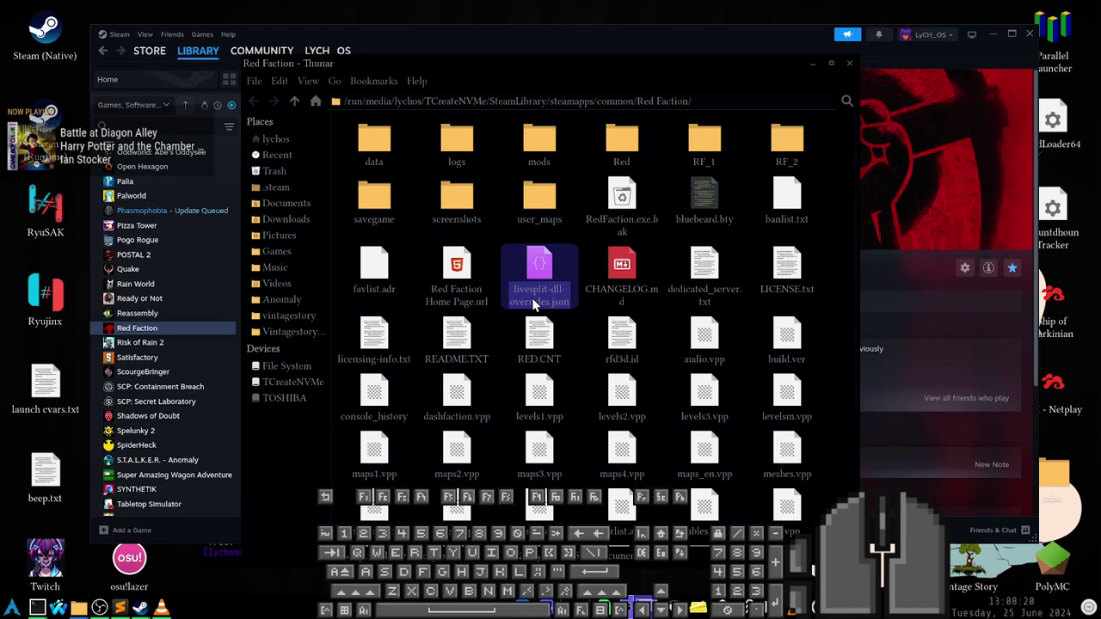
double_click(533, 303)
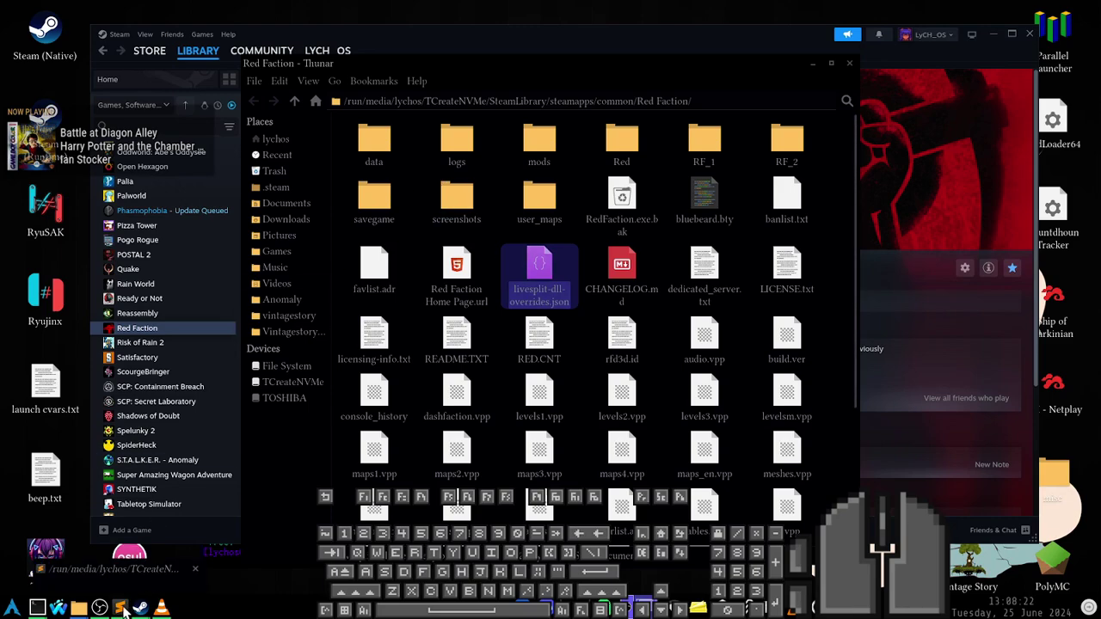
scroll(697, 305, up, 7)
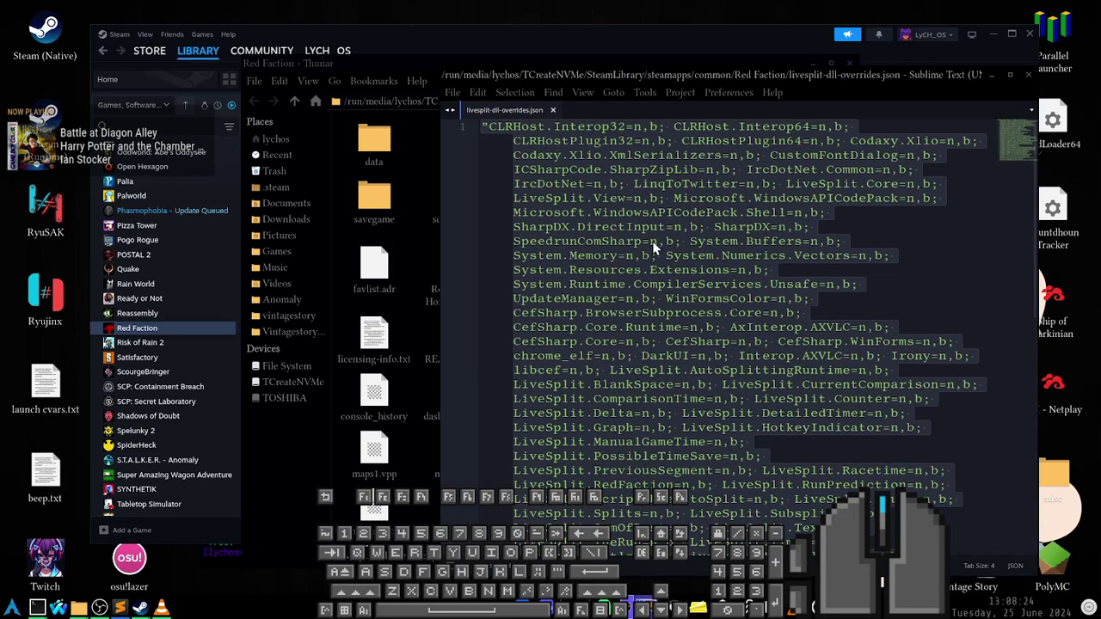
click(484, 127)
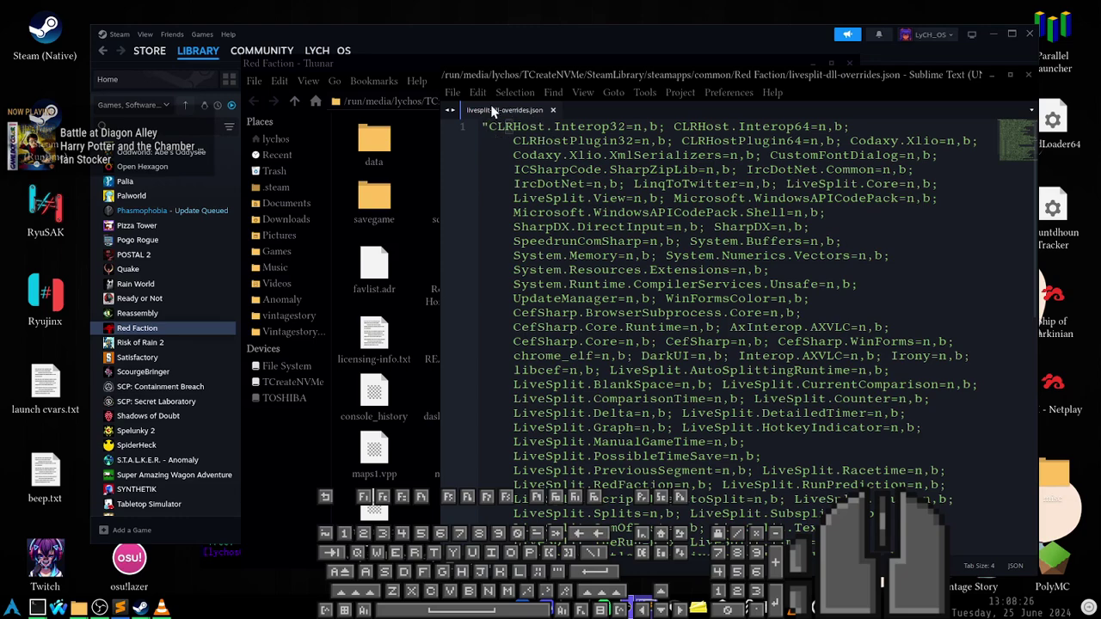
drag(490, 126, 626, 126)
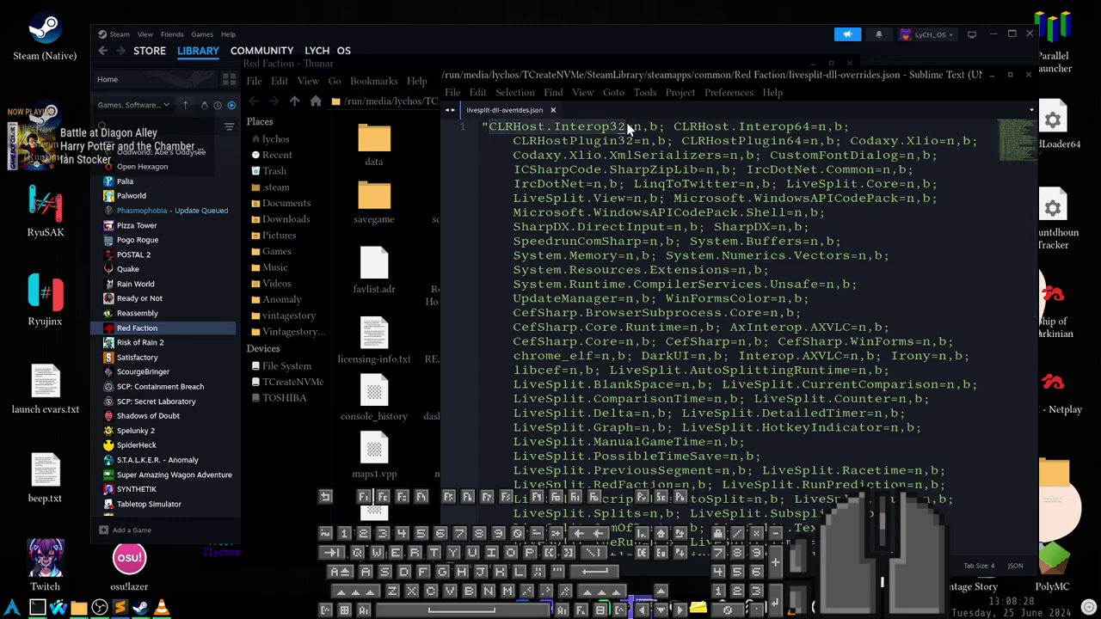
- Close the Red Faction folder window and select Codaxy.Xlio.dll in the Livesplit folder
drag(421, 65, 284, 49)
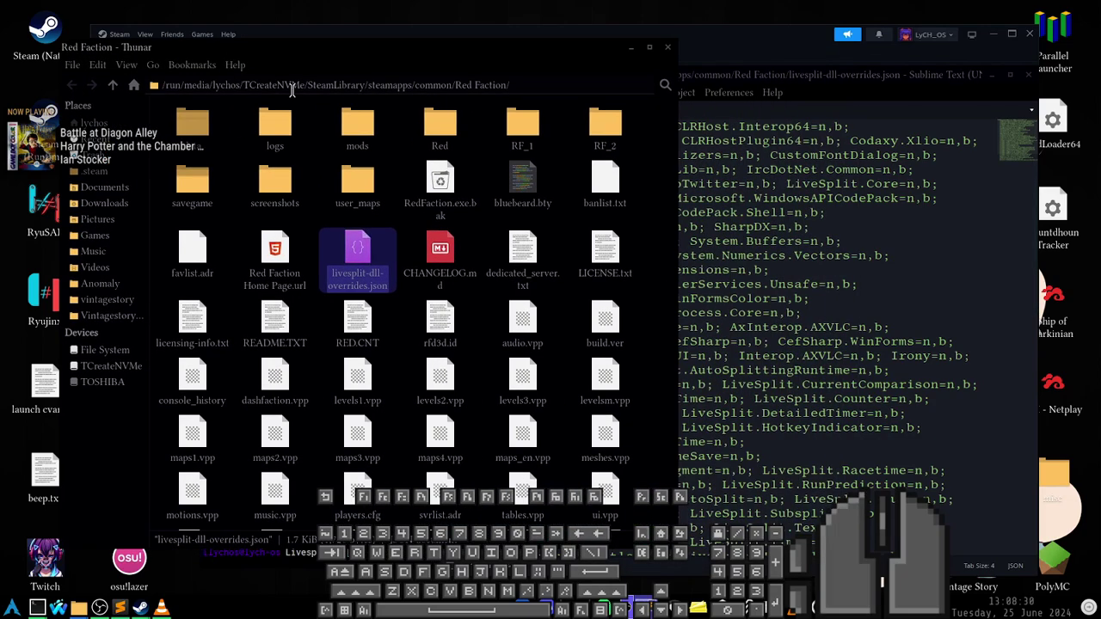
click(553, 183)
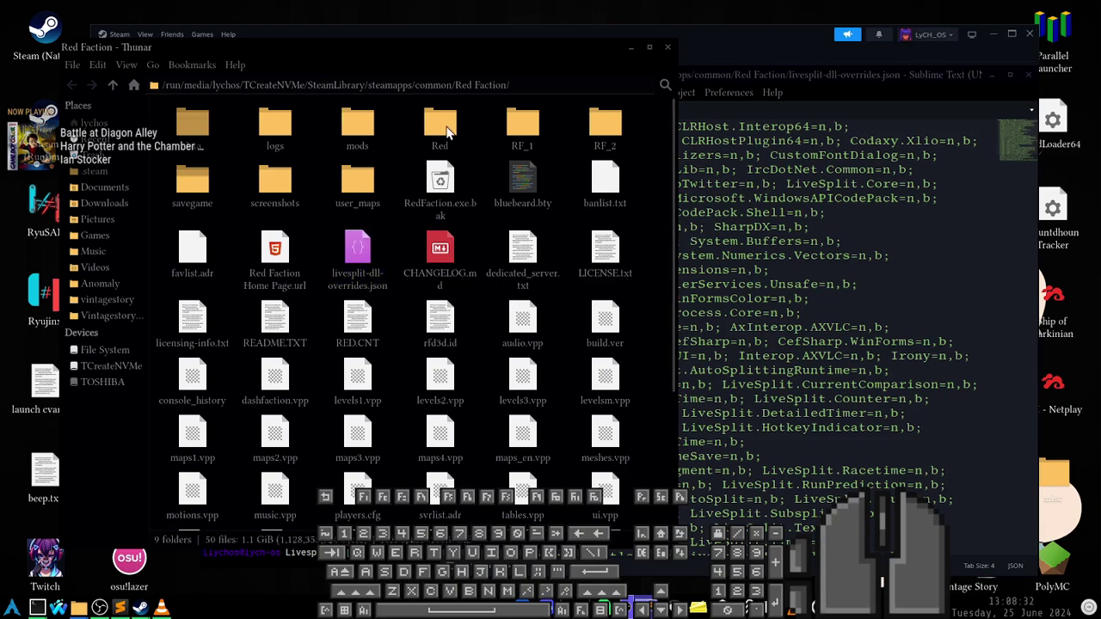
click(671, 49)
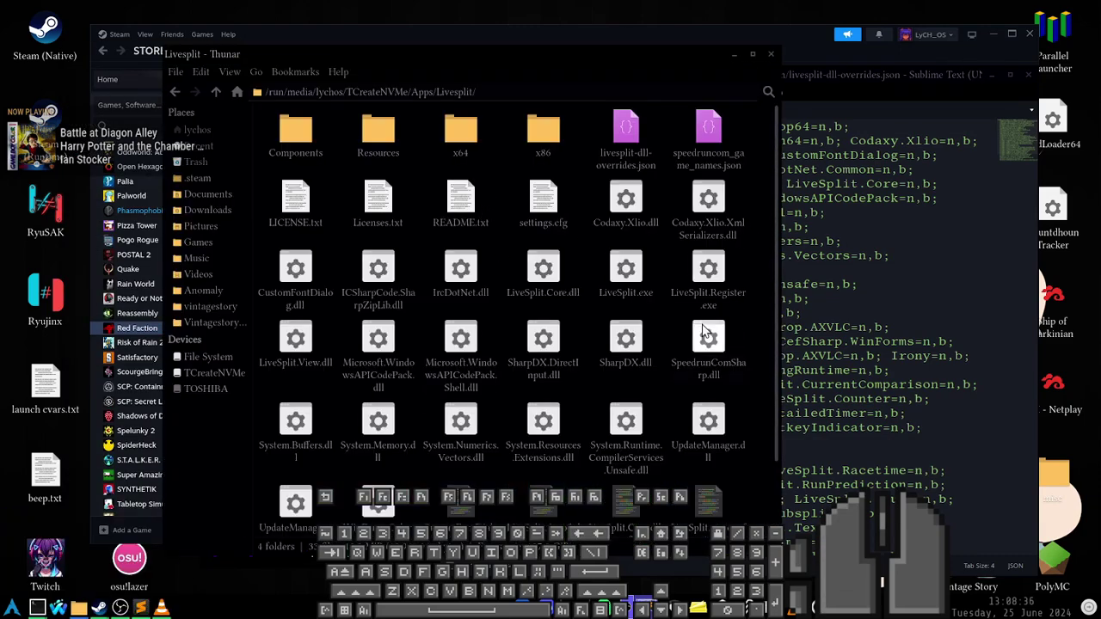
click(628, 207)
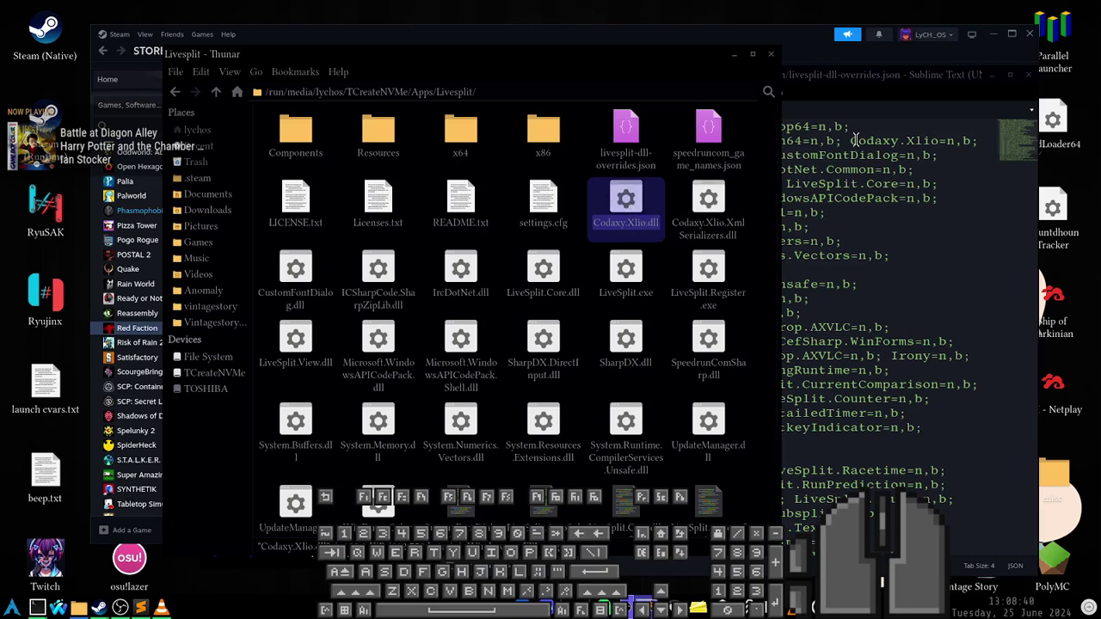
- Highlight the matching Codaxy.Xlio name in the overrides file, leaving out the .dll extension
drag(851, 141, 941, 150)
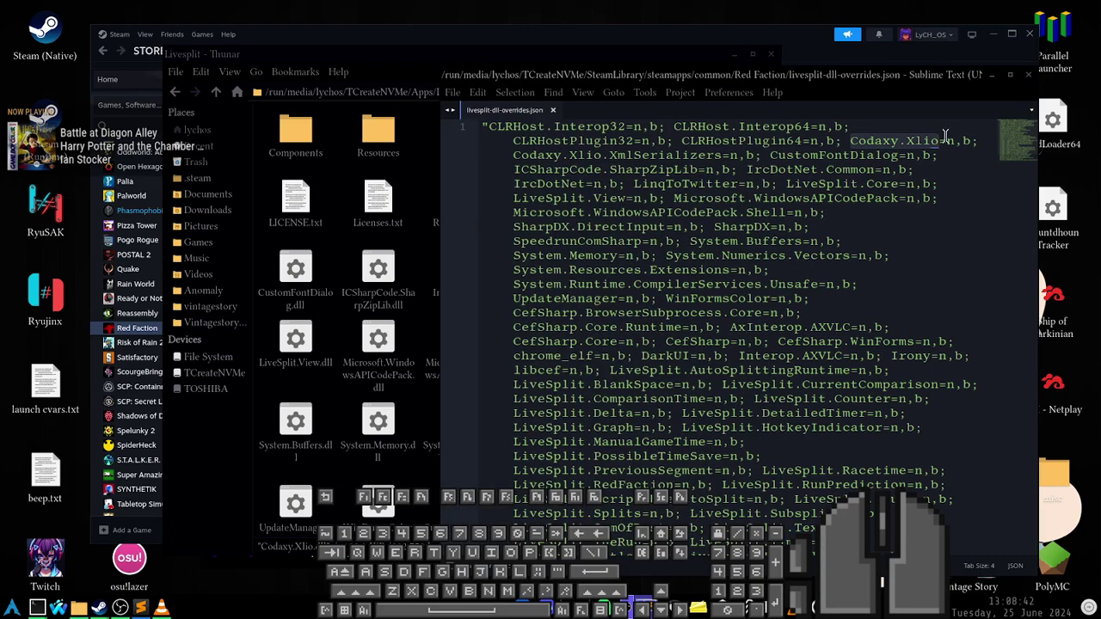
click(938, 148)
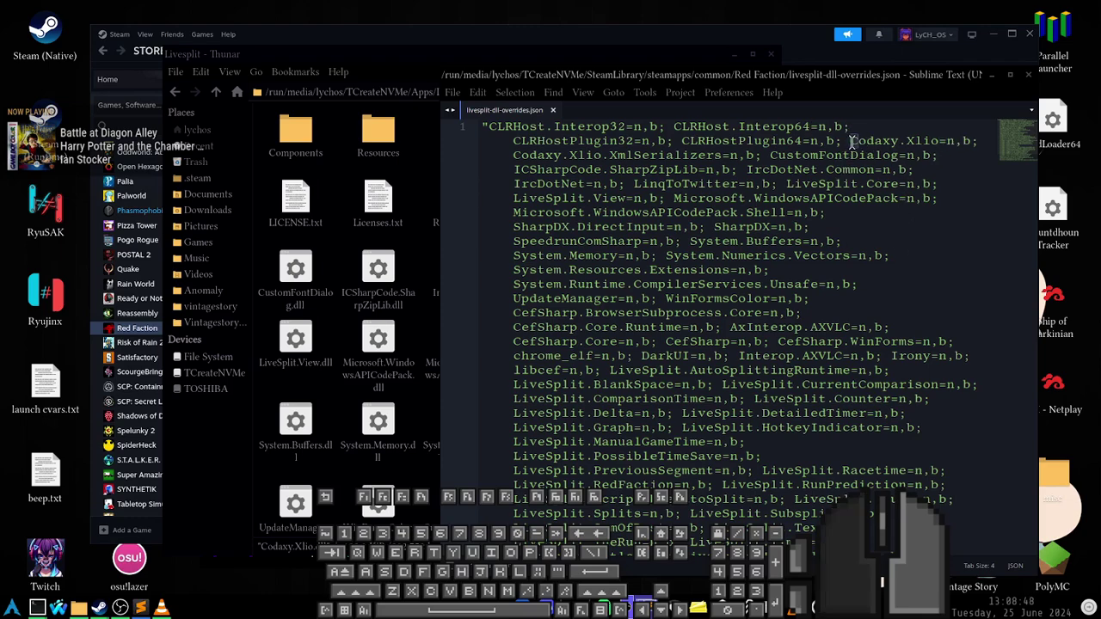
drag(852, 140, 945, 145)
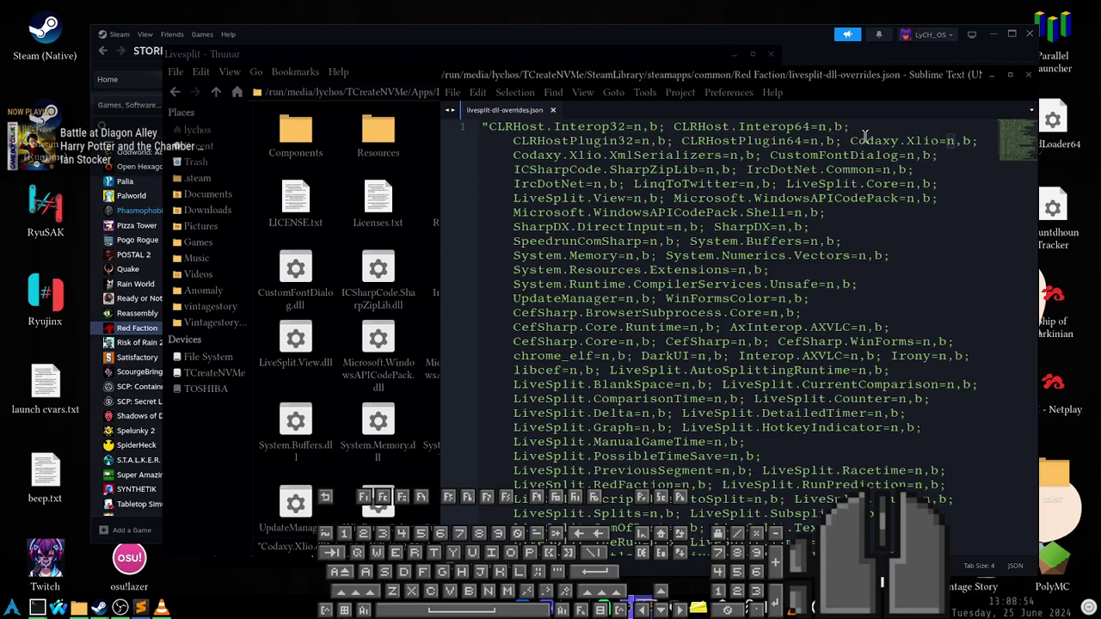
drag(852, 140, 940, 142)
click(940, 143)
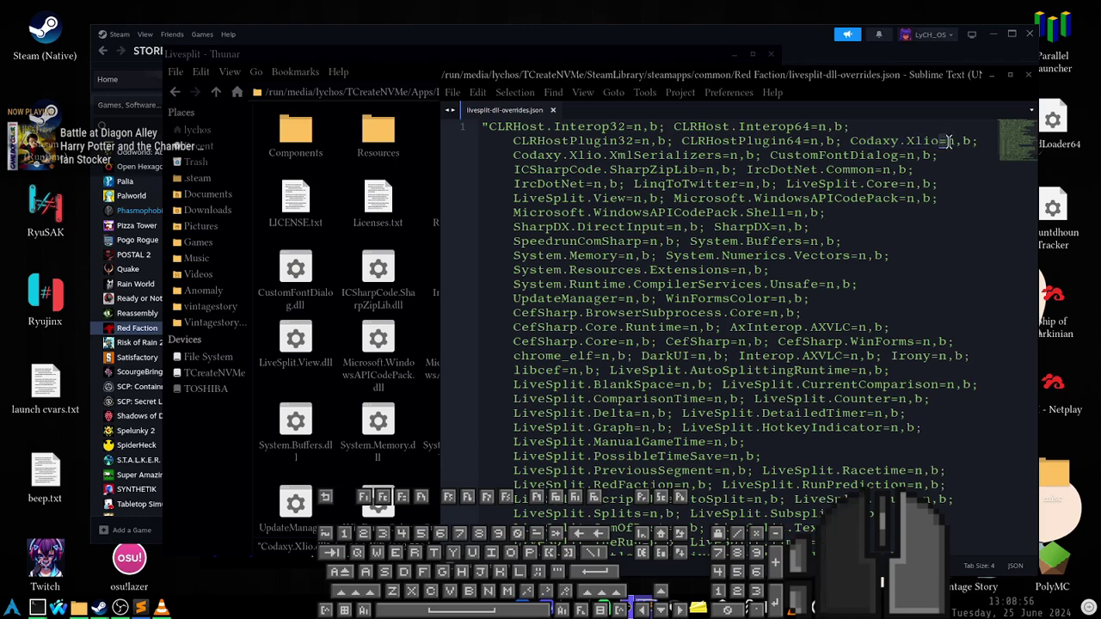
- Examine the =n,b; syntax after Codaxy.Xlio and the space separating the CLRHost.Interop32 and CLRHost.Interop64 entries
double_click(950, 142)
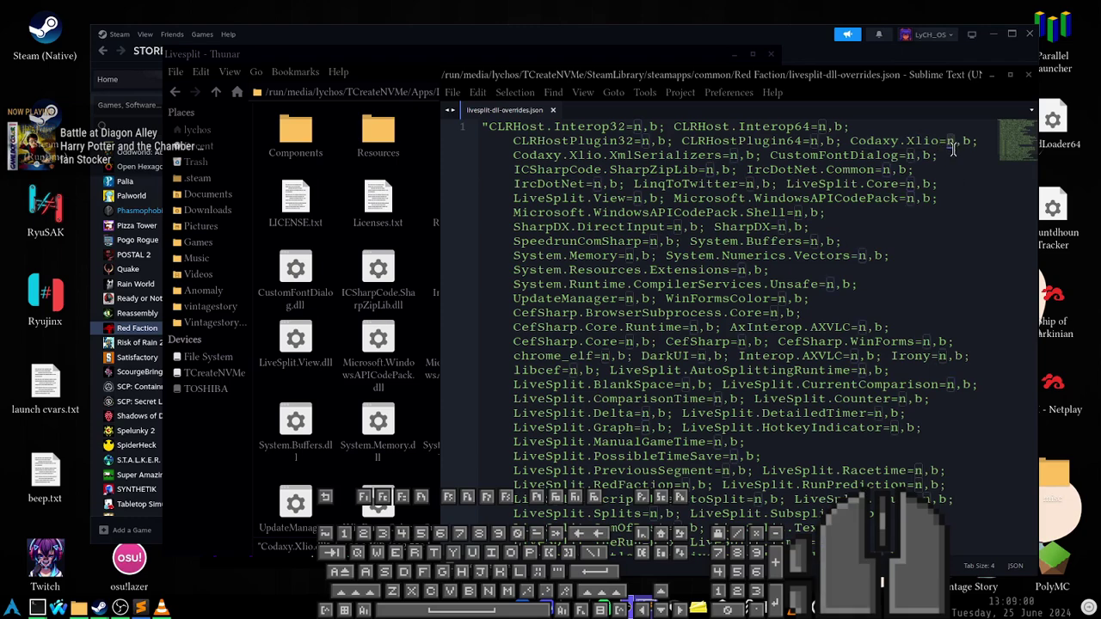
click(959, 142)
click(965, 140)
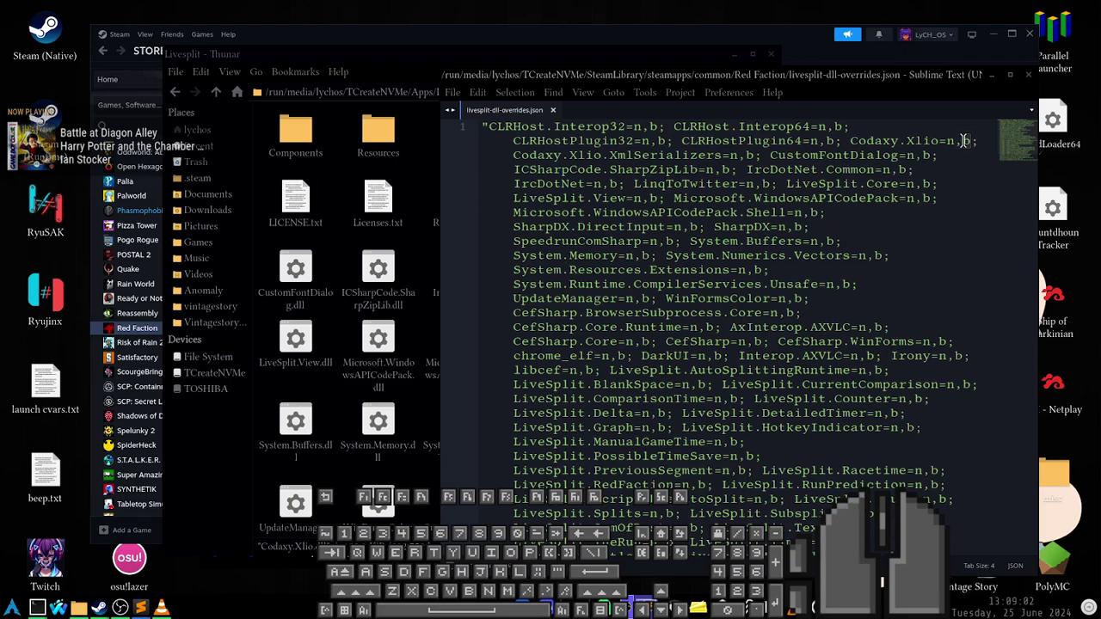
click(977, 140)
click(950, 142)
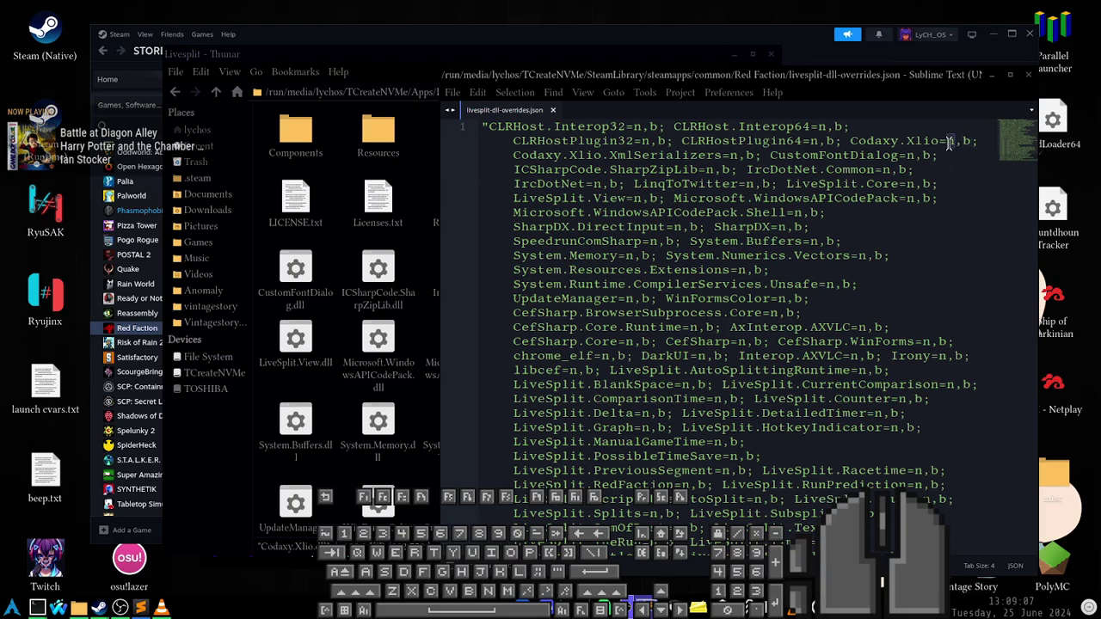
click(670, 127)
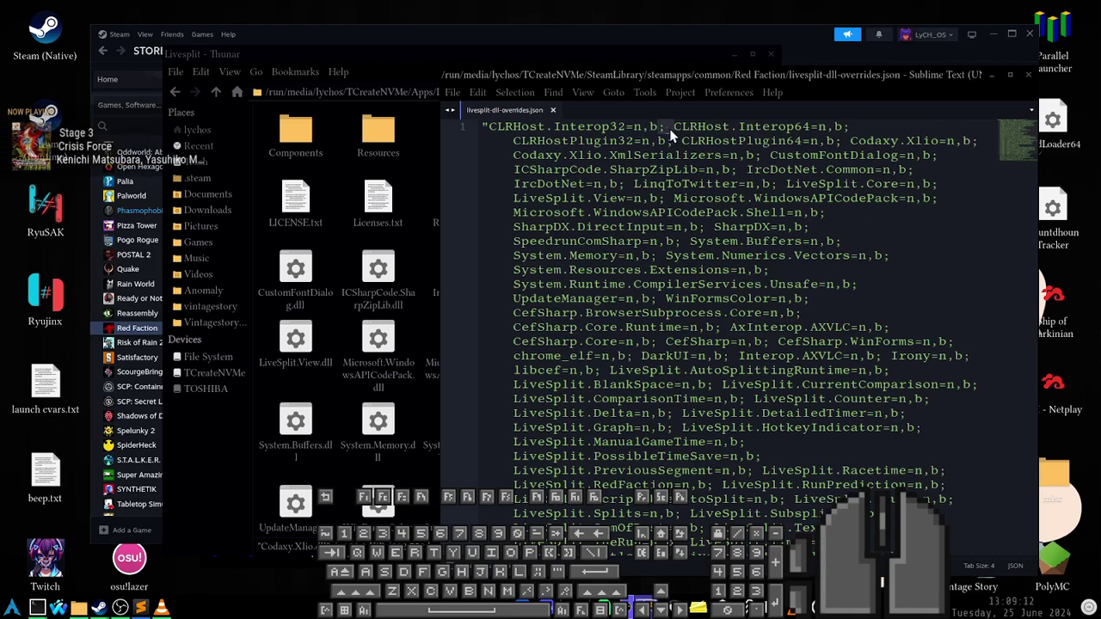
- Inspect the overrides list down to its last entry, Ookii.Dialogs.WinForms, and try adding a trailing separator after it
drag(674, 124, 812, 130)
click(813, 255)
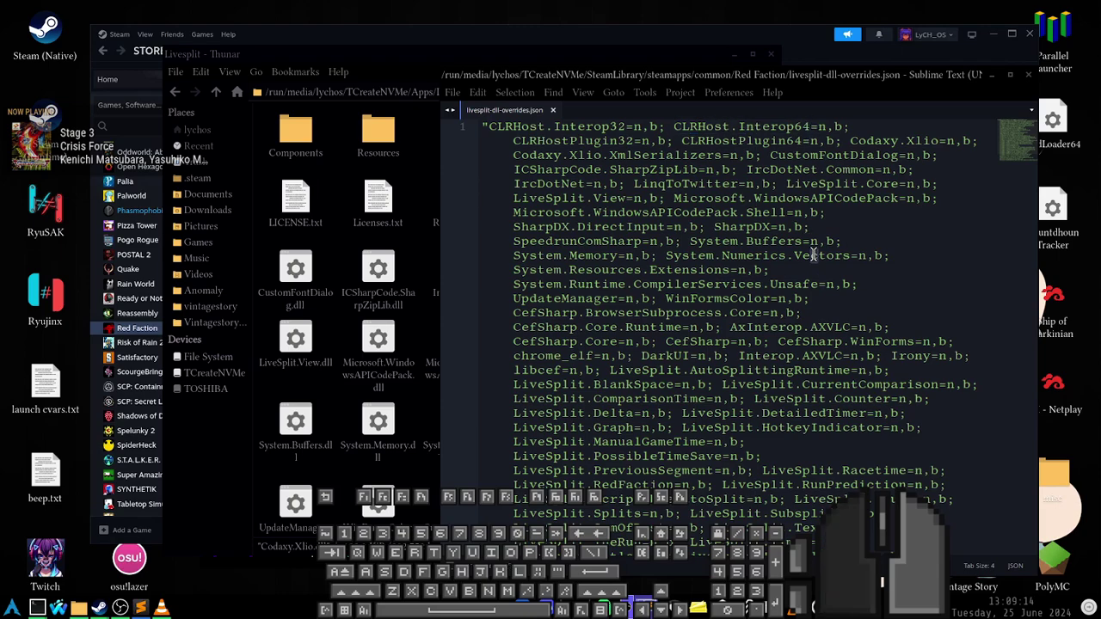
scroll(780, 291, down, 7)
scroll(779, 291, down, 2)
click(977, 241)
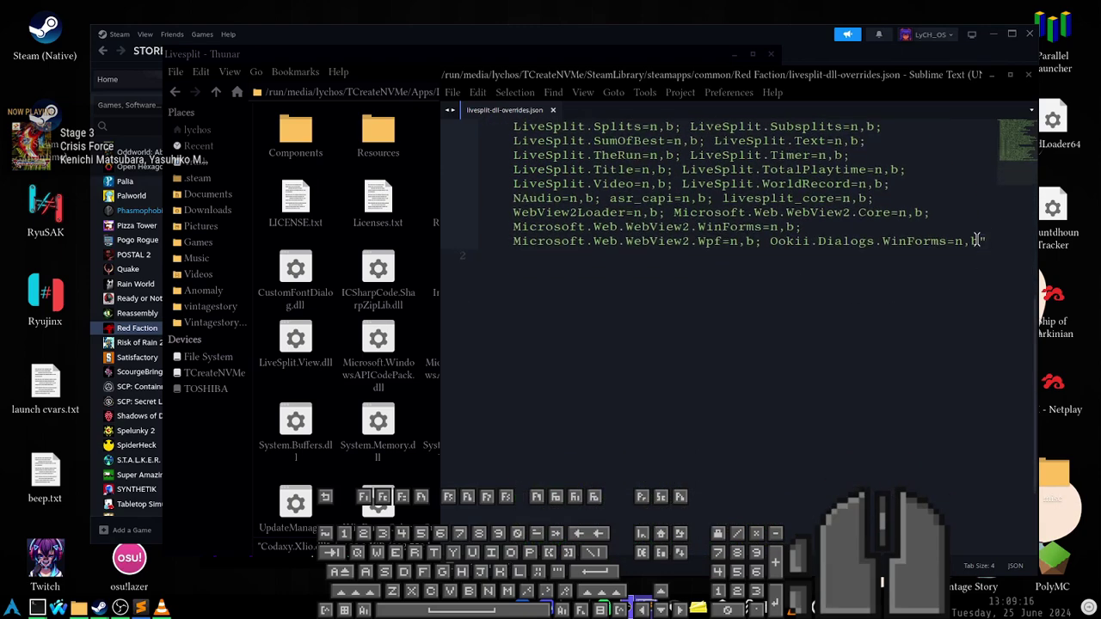
text(;)
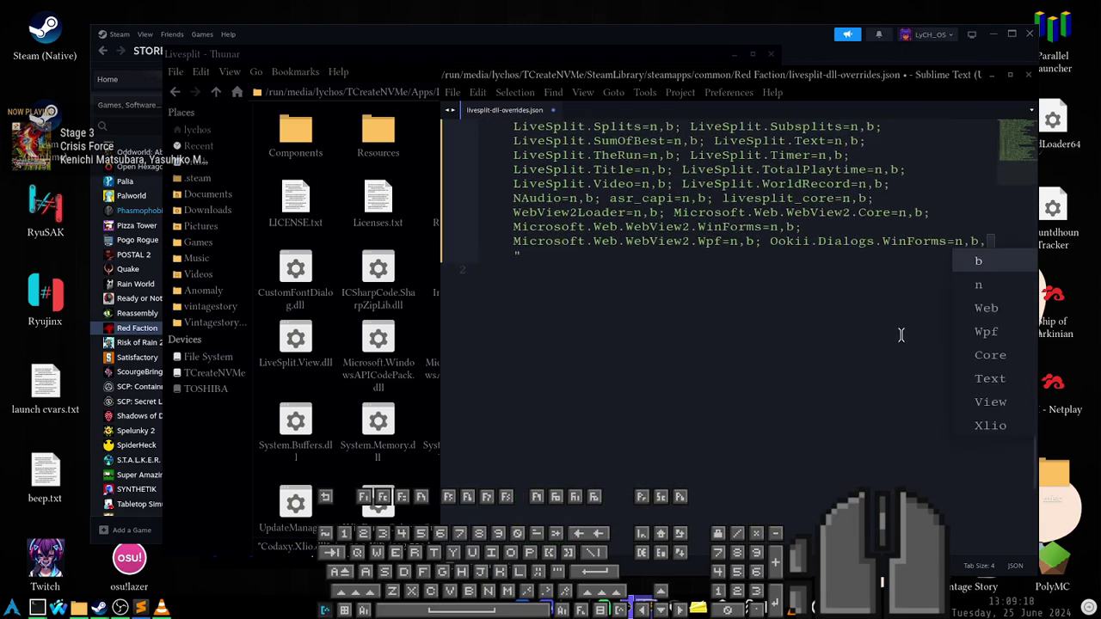
key(ctrl+z)
- Delete the entire list of DLL overrides from livesplit-dll-overrides.json
scroll(671, 281, up, 10)
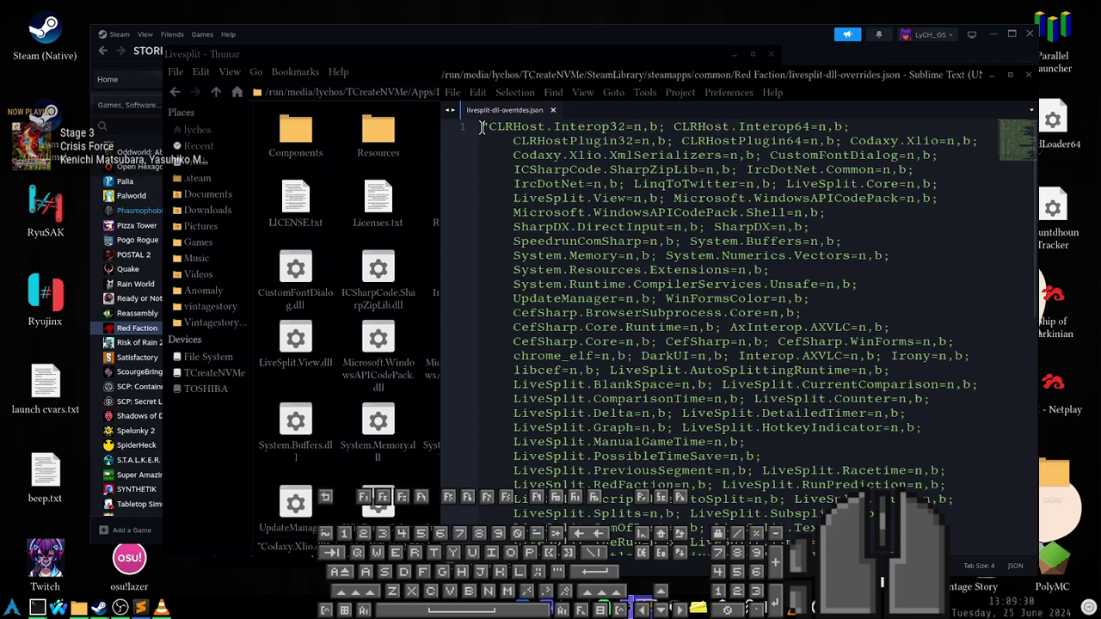
drag(482, 128, 762, 389)
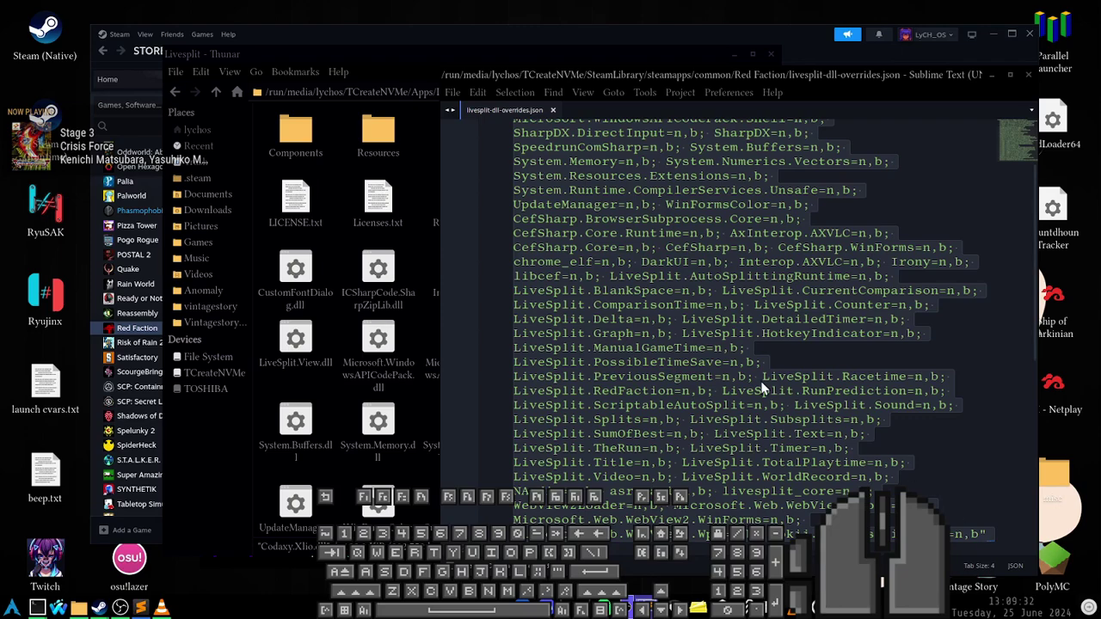
key(BackSpace)
- Select the Livesplit folder's DLL files from Codaxy.Xlio.dll through WinFormsColor.dll, leaving out UpdateManager.exe, LiveSplit.exe and LiveSplit.Register.exe
drag(378, 50, 254, 22)
shift+click(251, 491)
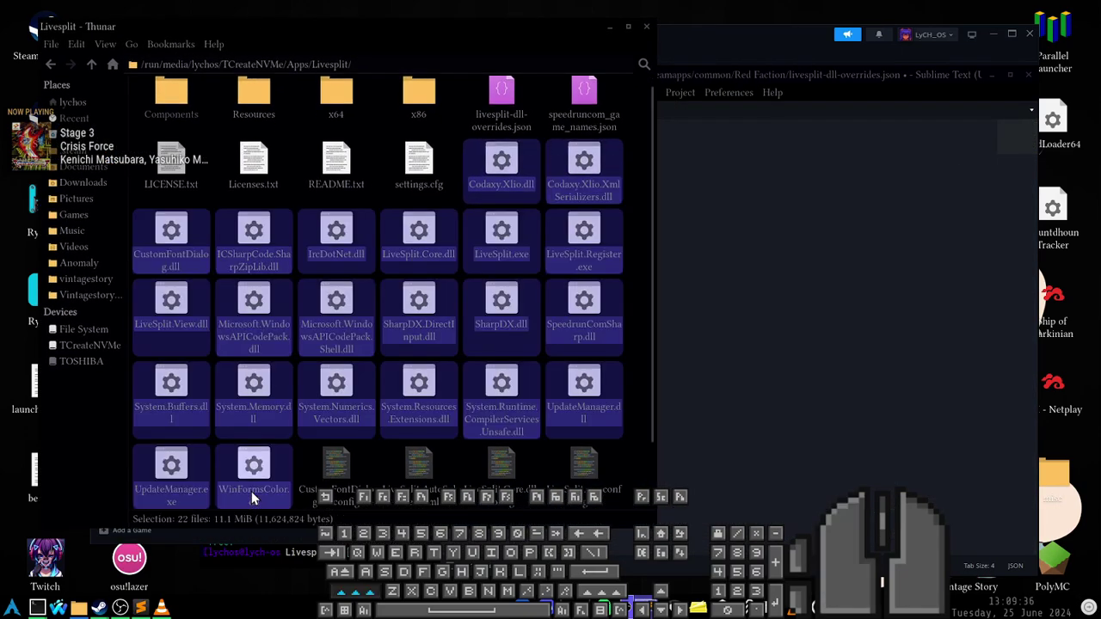
ctrl+click(168, 478)
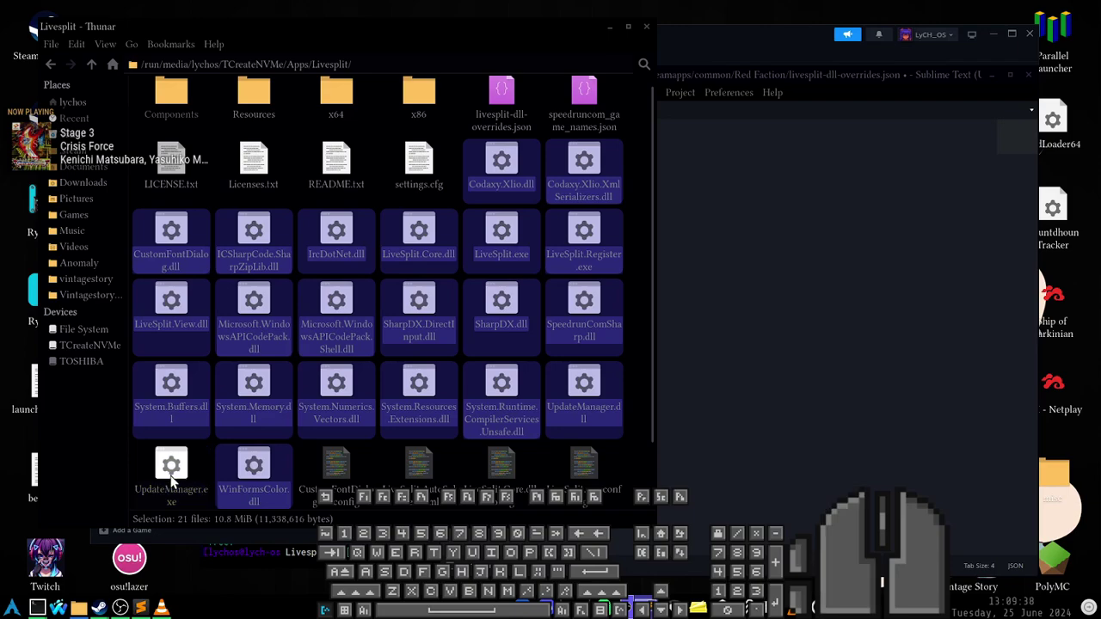
ctrl+click(525, 245)
ctrl+click(585, 234)
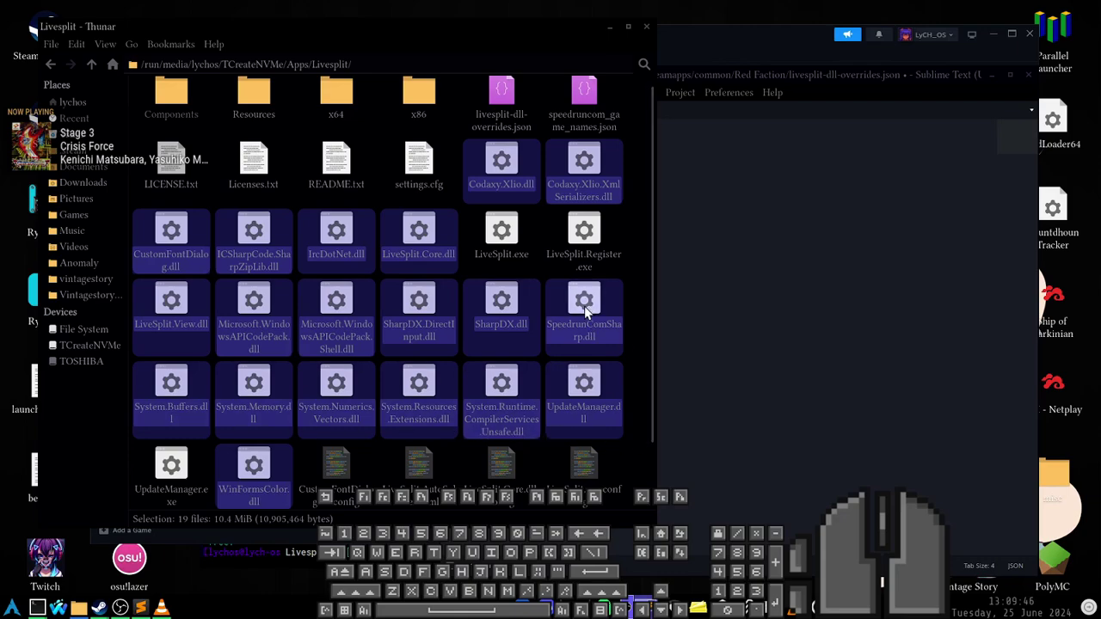
- Paste the selected DLL files' full paths into the emptied overrides file and maximize the editor window
click(664, 297)
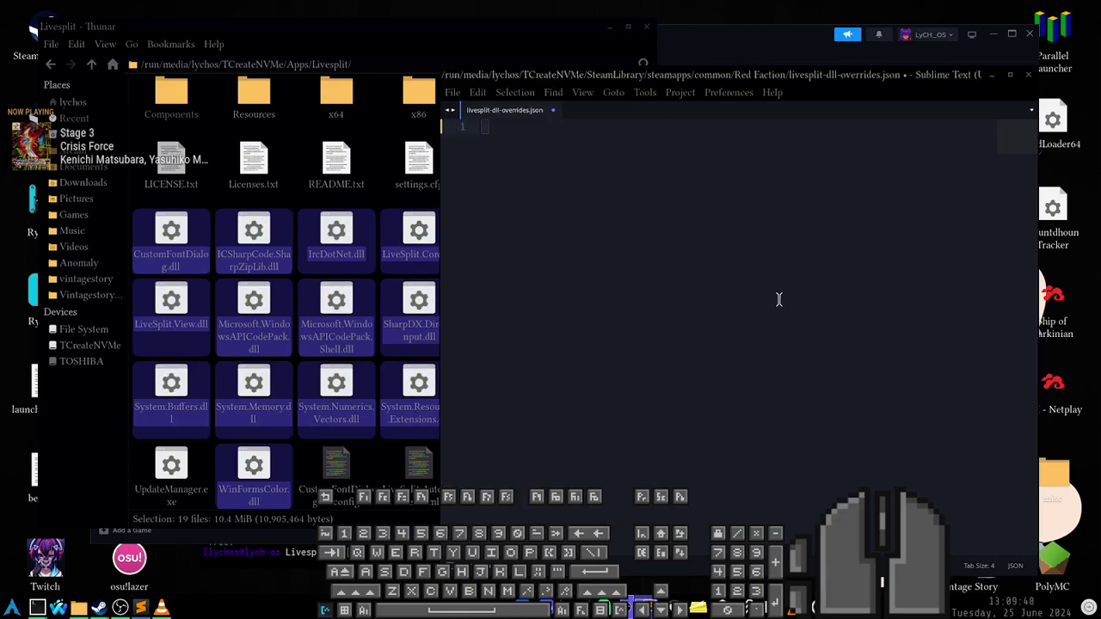
text(/run/media/lychos/TCreateNVMe/Apps/Livesplit/Codaxy.Xlio.dll /run/media/lychos/TCreateNVMe/Apps/Livesplit/Codaxy.Xlio.XmlSerializers.dll /run/media/lychos/TCreateNVMe/Apps/Livesplit/CustomFontDialog.dll /run/media/lychos/TCreateNVMe/Apps/Livesplit/ICSharpCode.SharpZipLib.dll /run/media/lychos/TCreateNVMe/Apps/Livesplit/IrcDotNet.dll /run/media/lychos/TCreateNVMe/Apps/Livesplit/LiveSplit.Core.dll /run/media/lychos/TCreateNVMe/Apps/Livesplit/LiveSplit.View.dll /run/media/lychos/TCreateNVMe/Apps/Livesplit/Microsoft.WindowsAPICodePack.dll /run/media/lychos/TCreateNVMe/Apps/Livesplit/Microsoft.WindowsAPICodePack.Shell.dll /run/media/lychos/TCreateNVMe/Apps/Livesplit/SharpDX.DirectInput.dll /run/media/lychos/TCreateNVMe/Apps/Livesplit/SharpDX.dll /run/media/lychos/TCreateNVMe/Apps/Livesplit/SpeedrunComSharp.dll /run/media/lychos/TCreateNVMe/Apps/Livesplit/System.Buffers.dll /run/media/lychos/TCreateNVMe/Apps/Livesplit/System.Memory.dll /run/media/lychos/TCreateNVMe/Apps/Livesplit/System.Numerics.Vectors.dll /run/media/lychos/TCreateNVMe/Apps/Livesplit/System.Resources.Extensions.dll /run/media/lychos/TCreateNVMe/Apps/Livesplit/System.Runtime.CompilerServices.Unsafe.dll /run/media/lychos/TCreateNVMe/Apps/Livesplit/UpdateManager.dll /run/media/lychos/TCreateNVMe/Apps/Livesplit/WinFormsColor.dll)
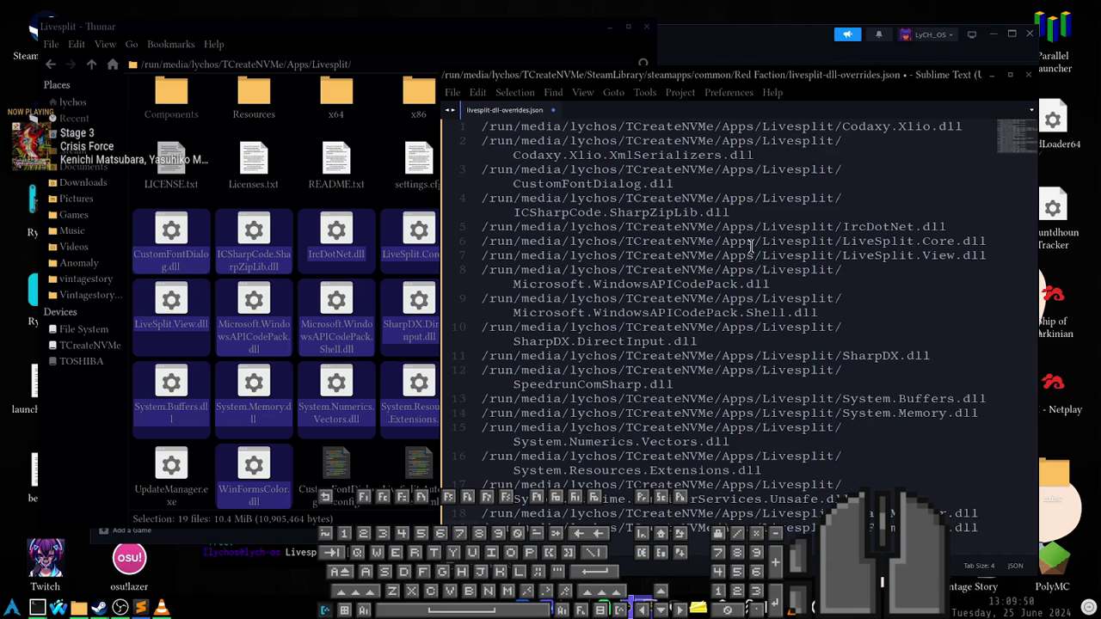
double_click(750, 75)
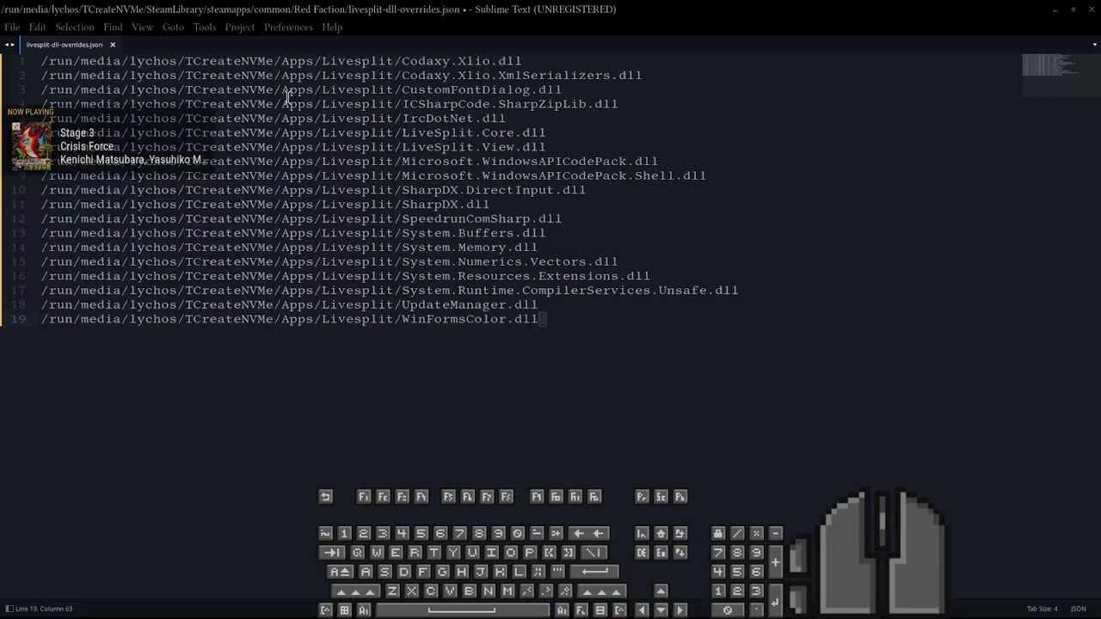
- Highlight the folder path and the .dll extension around the Codaxy.Xlio name in the first line
scroll(520, 196, up, 3)
drag(402, 60, 42, 60)
drag(522, 60, 491, 60)
click(615, 92)
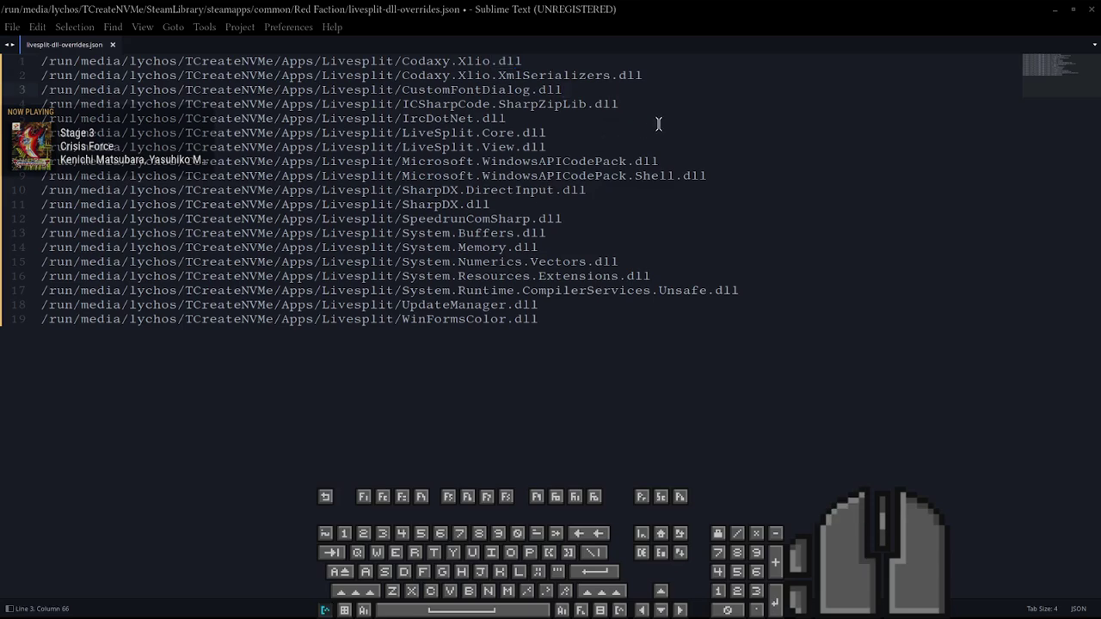
- Strip the folder path up to and including Livesplit/ from every line by replacing all occurrences with nothing
key(ctrl+h)
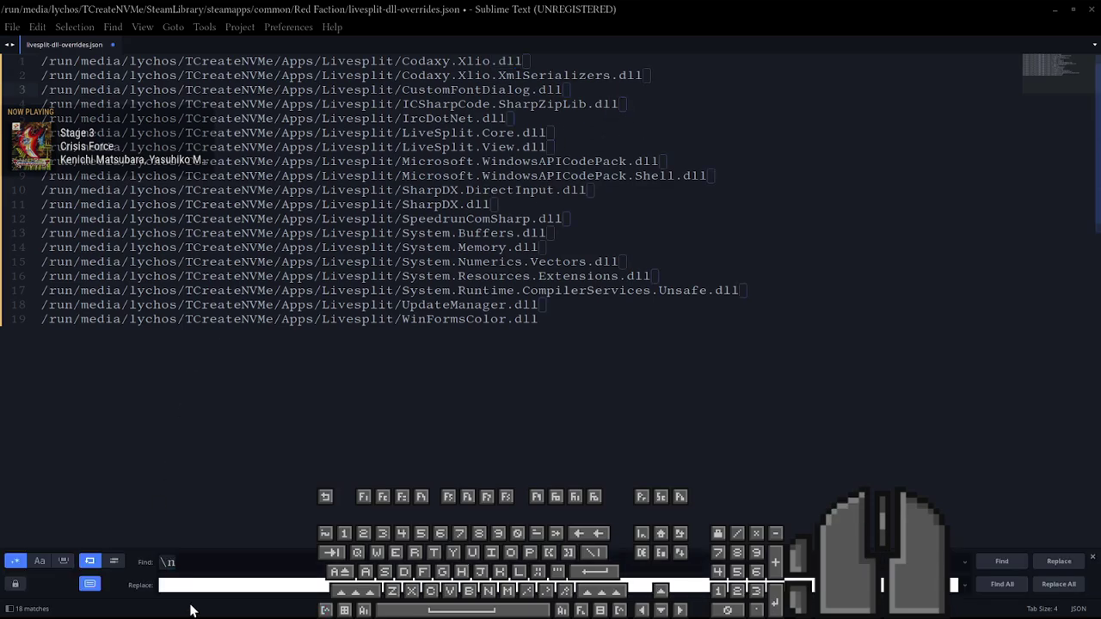
click(219, 568)
key(BackSpace)
key(BackSpace)
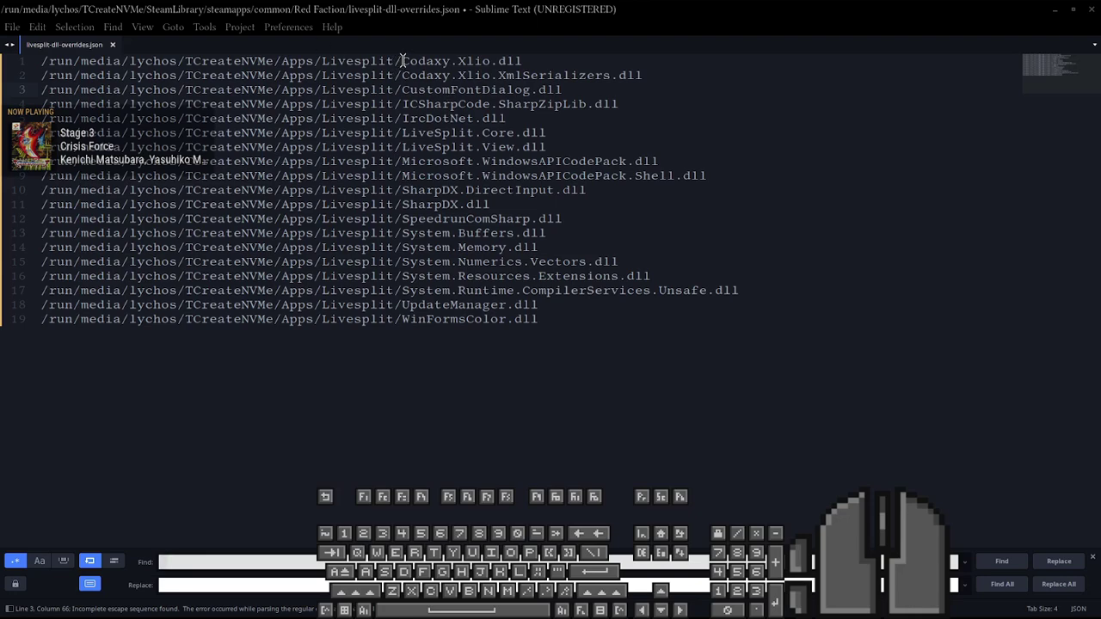
drag(402, 60, 42, 62)
key(ctrl+c)
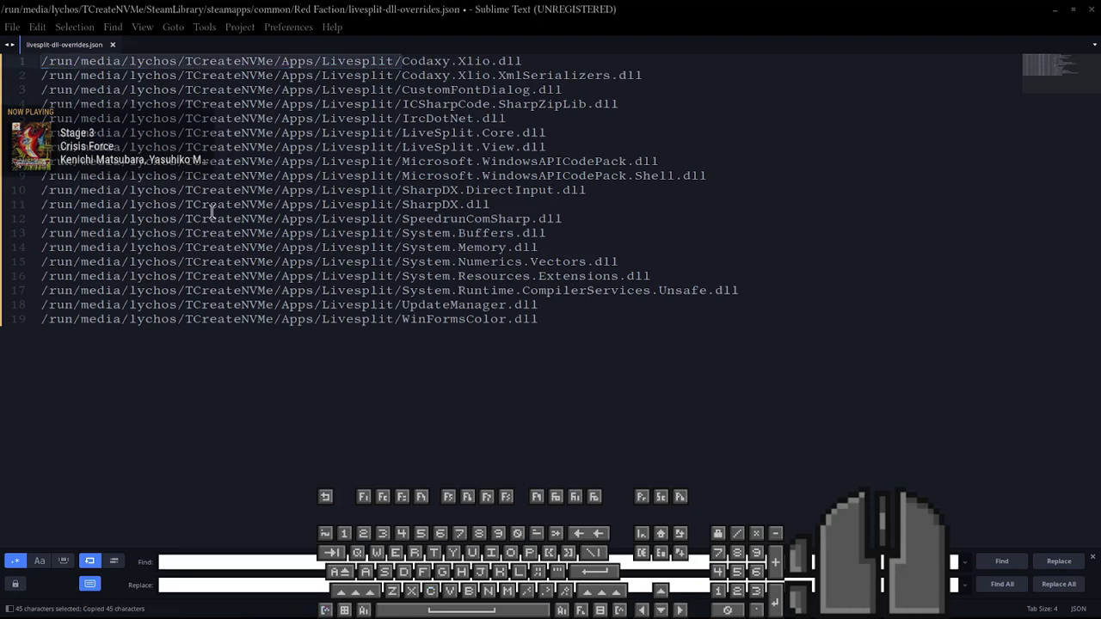
click(197, 563)
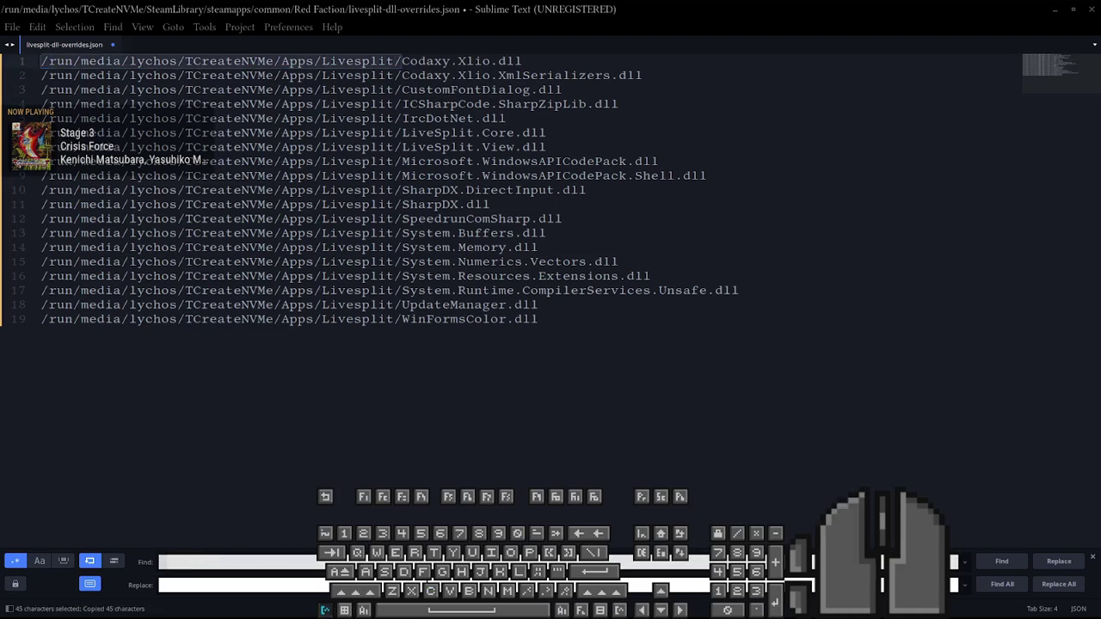
key(ctrl+v)
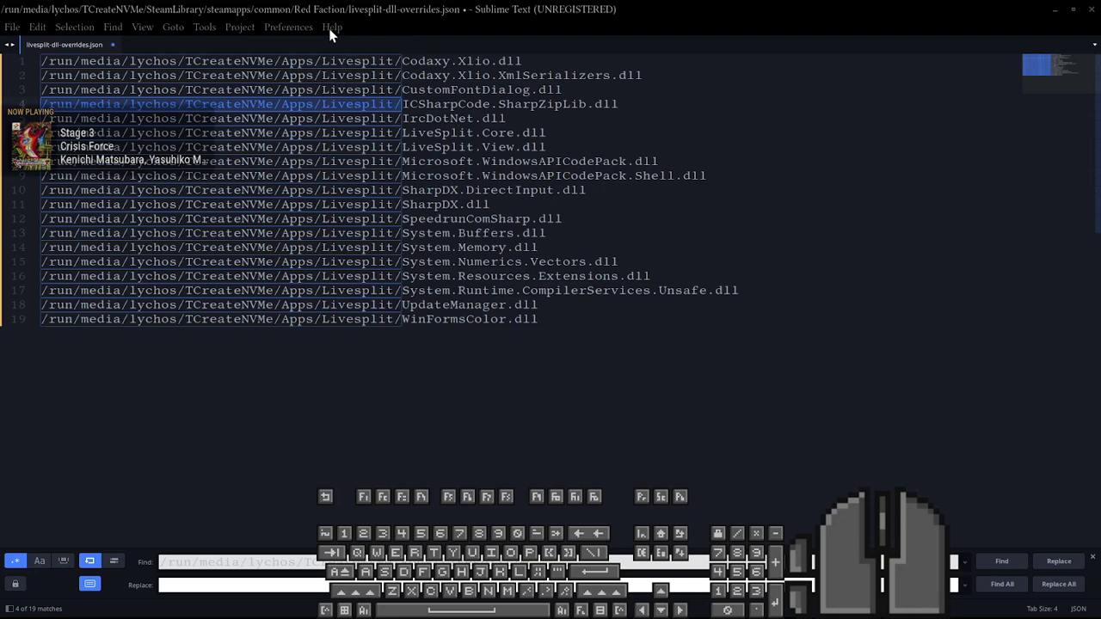
click(293, 589)
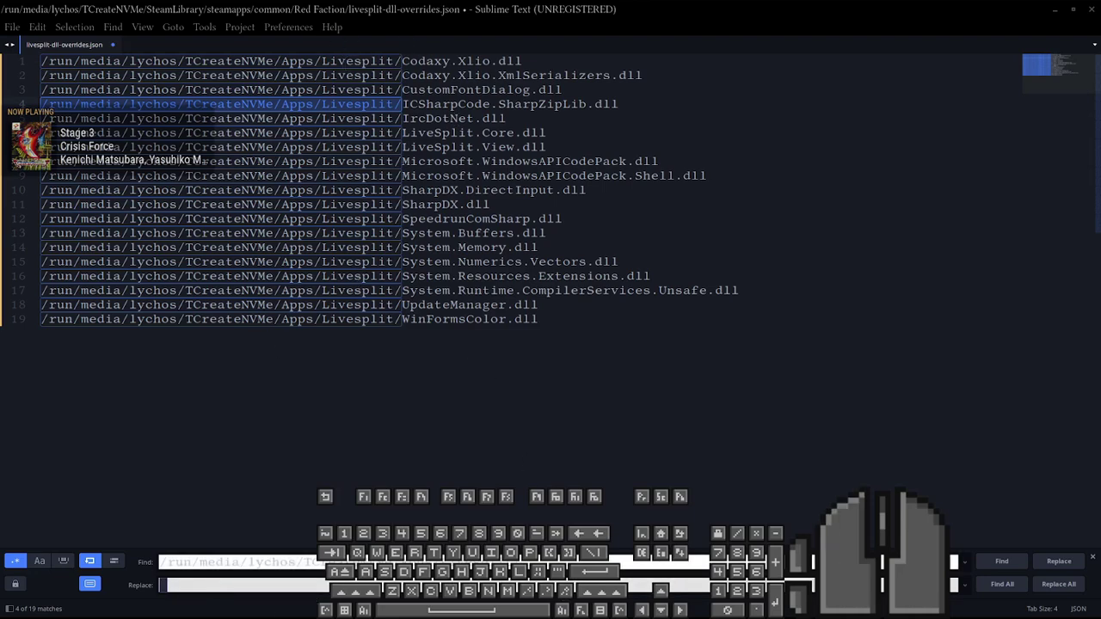
click(1058, 584)
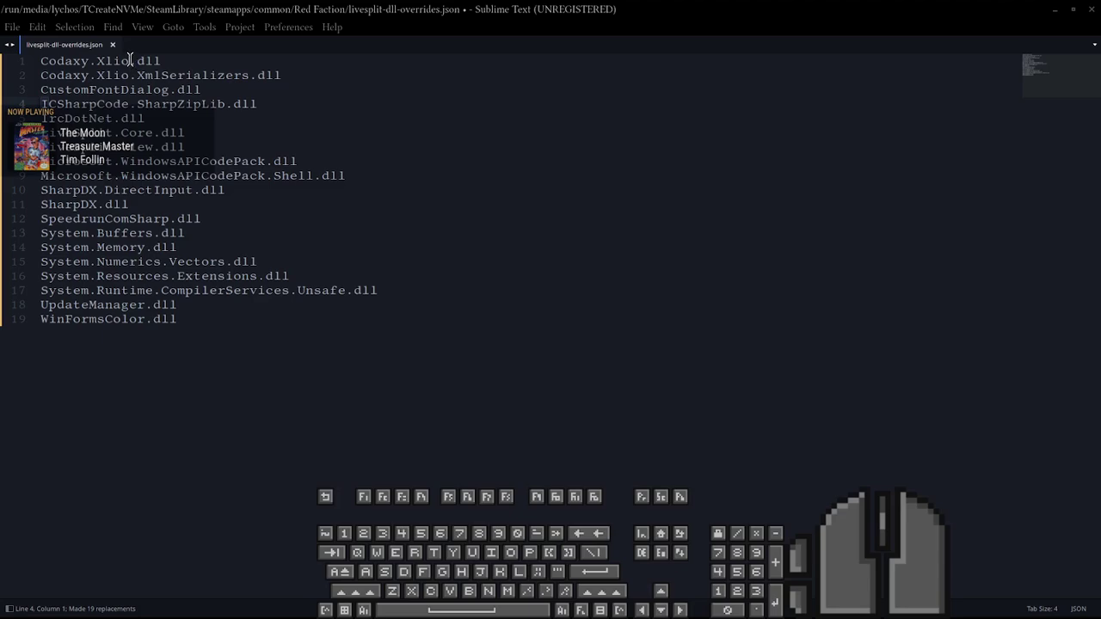
- Replace every .dll extension with =n,b; and a trailing space, using the regular expression \.dll
drag(129, 60, 161, 61)
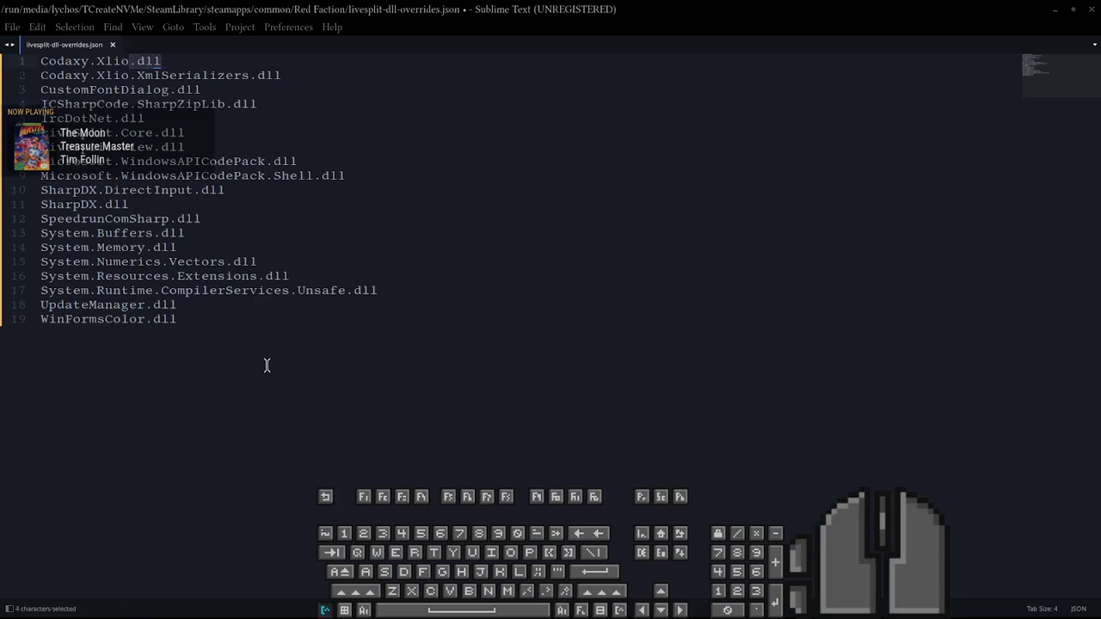
key(ctrl+h)
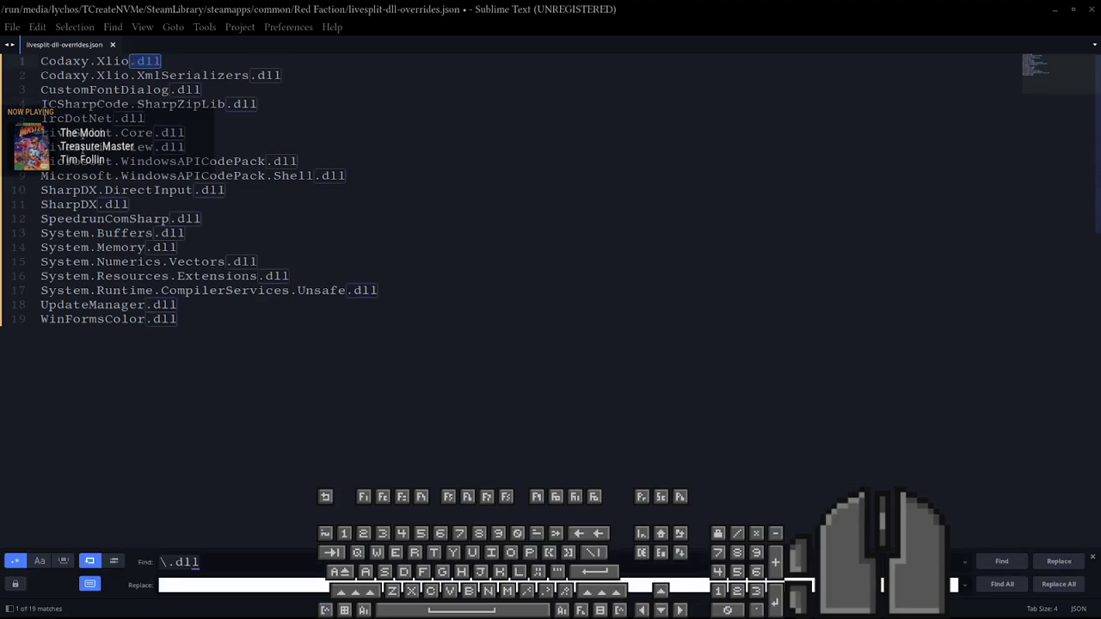
click(243, 564)
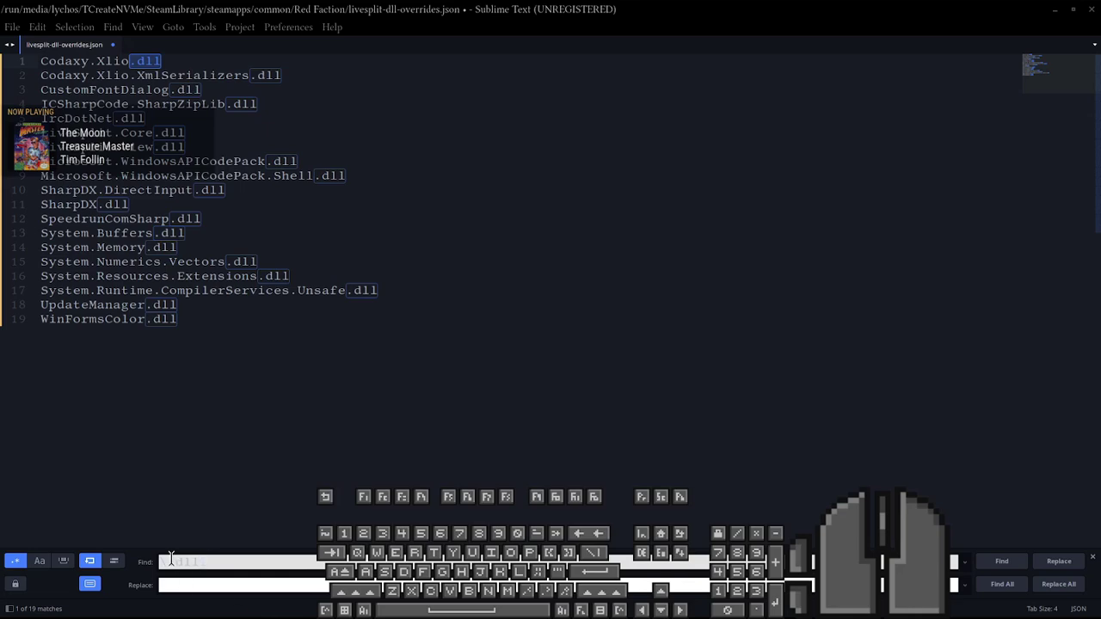
click(170, 562)
key(Return)
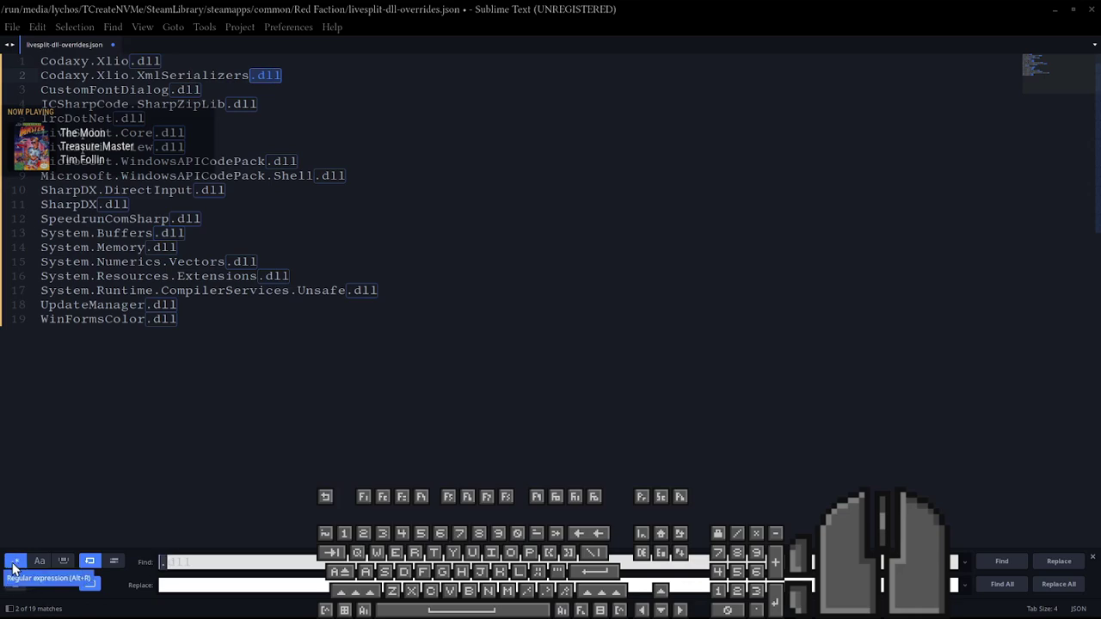
key(Home)
text(\)
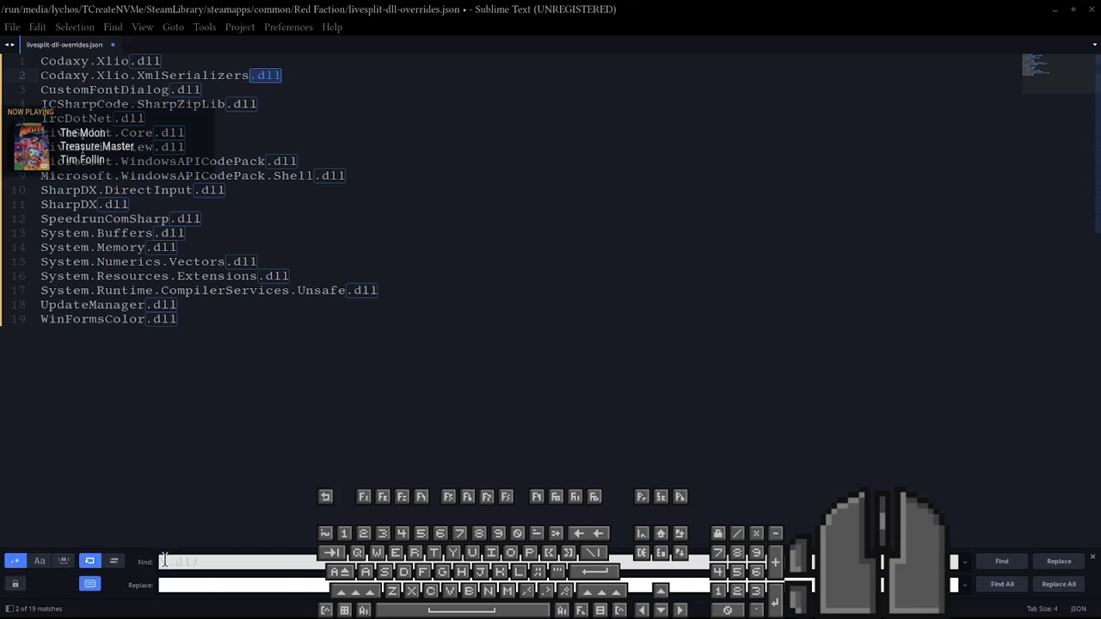
click(271, 584)
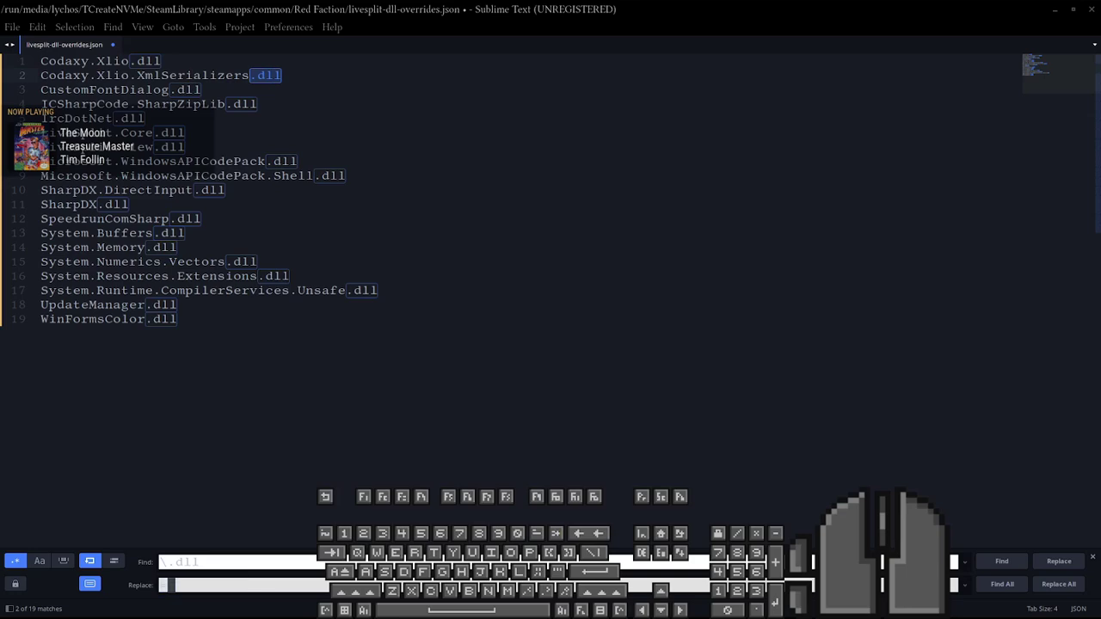
text(=n,b;)
click(1058, 585)
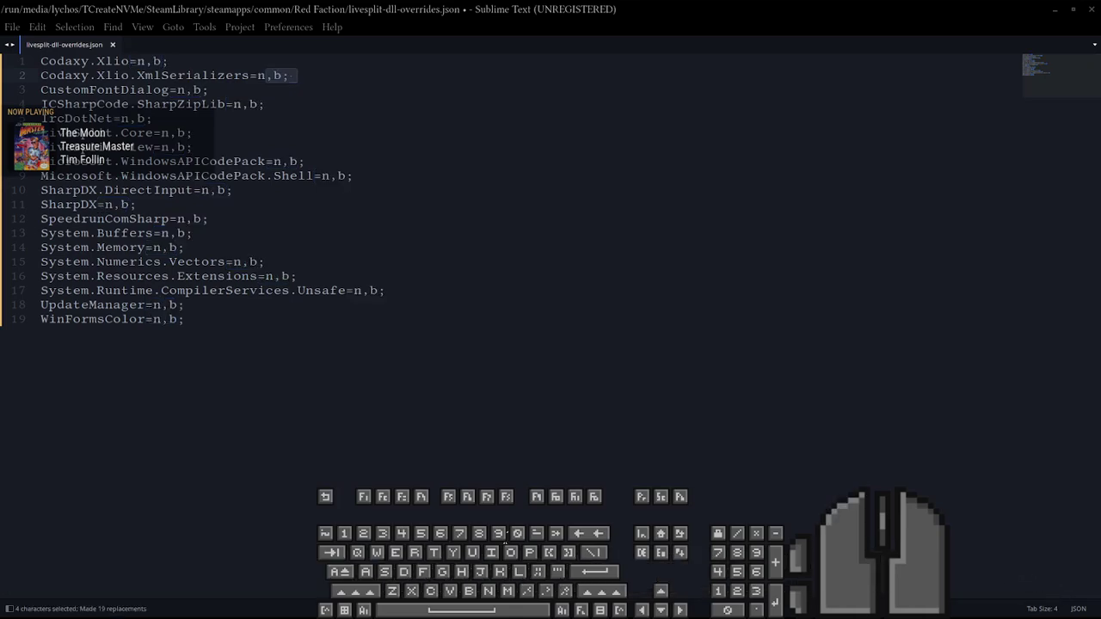
- Join all DLL entries into a single line by replacing every line break, \n, with nothing
click(477, 78)
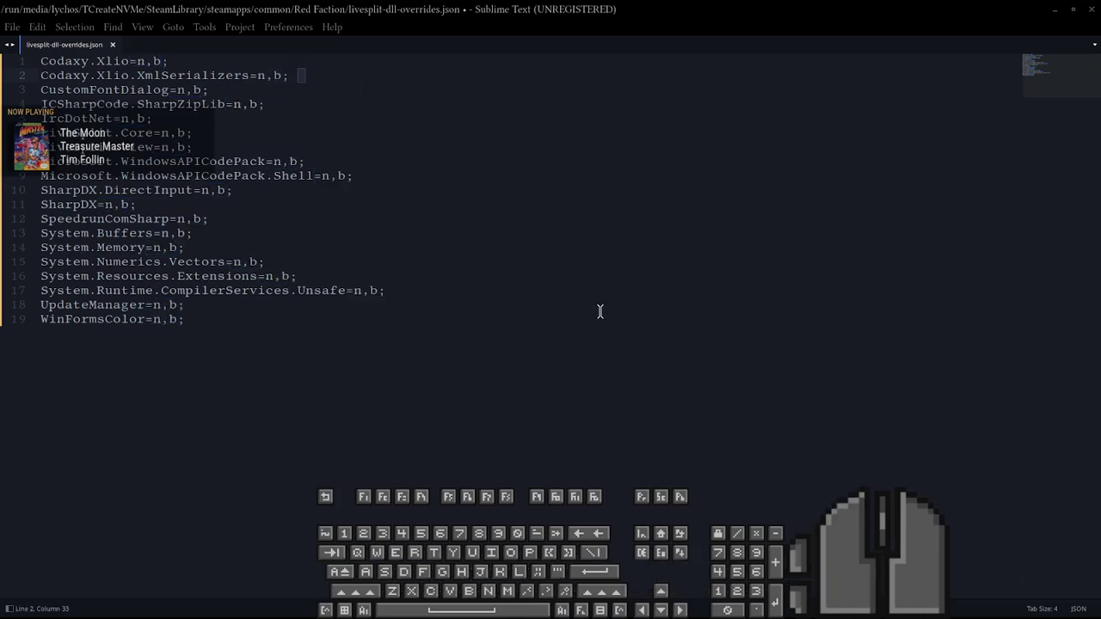
key(ctrl+h)
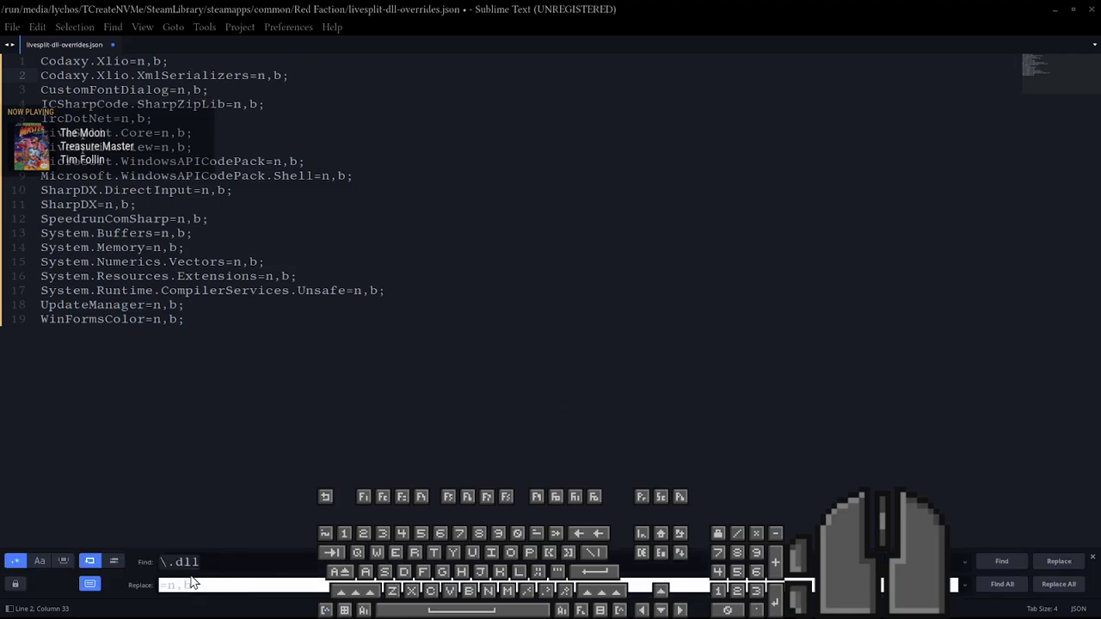
click(221, 589)
key(ctrl+a)
key(BackSpace)
click(222, 565)
key(ctrl+a)
key(BackSpace)
text($)
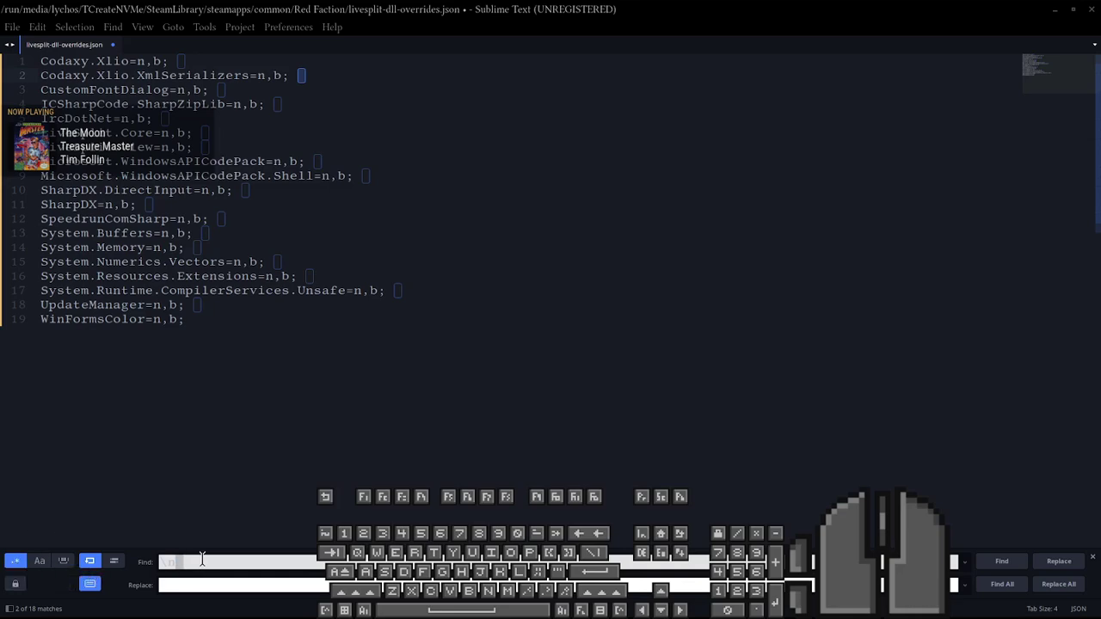
drag(202, 561, 81, 574)
click(236, 564)
double_click(237, 564)
click(242, 597)
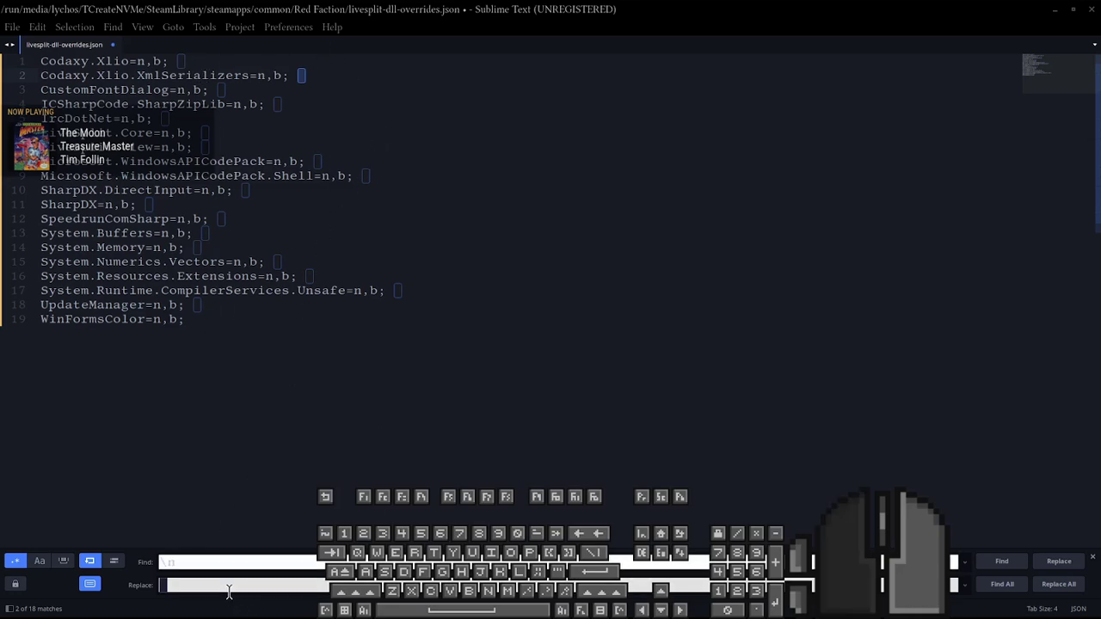
click(1058, 584)
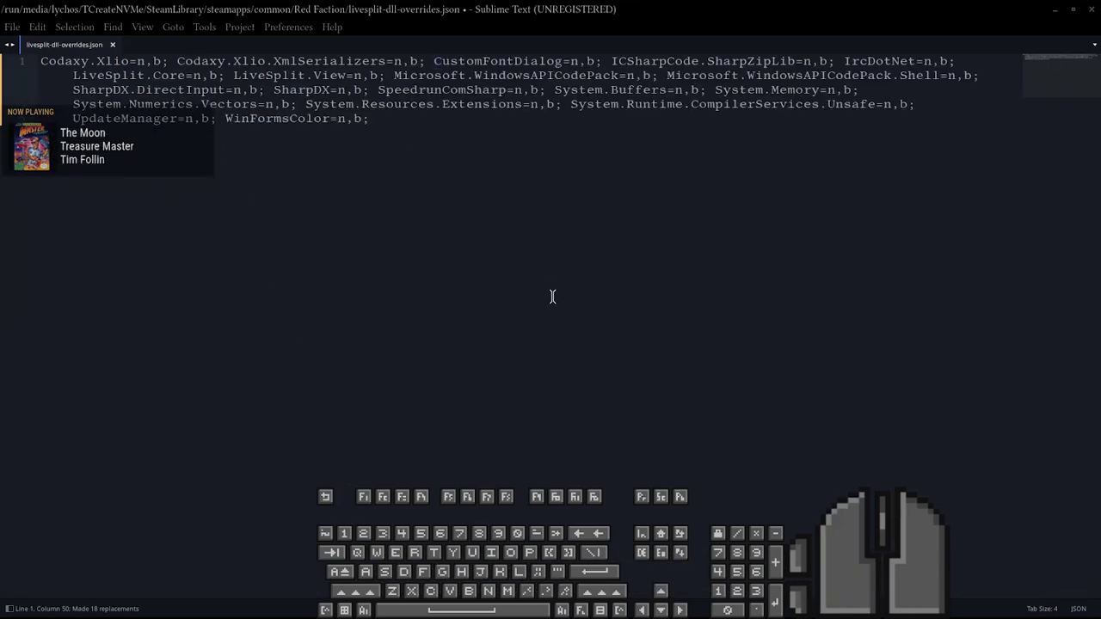
- Remove the trailing semicolon after WinFormsColor=n,b and enclose the whole overrides line in double quotes
click(503, 259)
key(BackSpace)
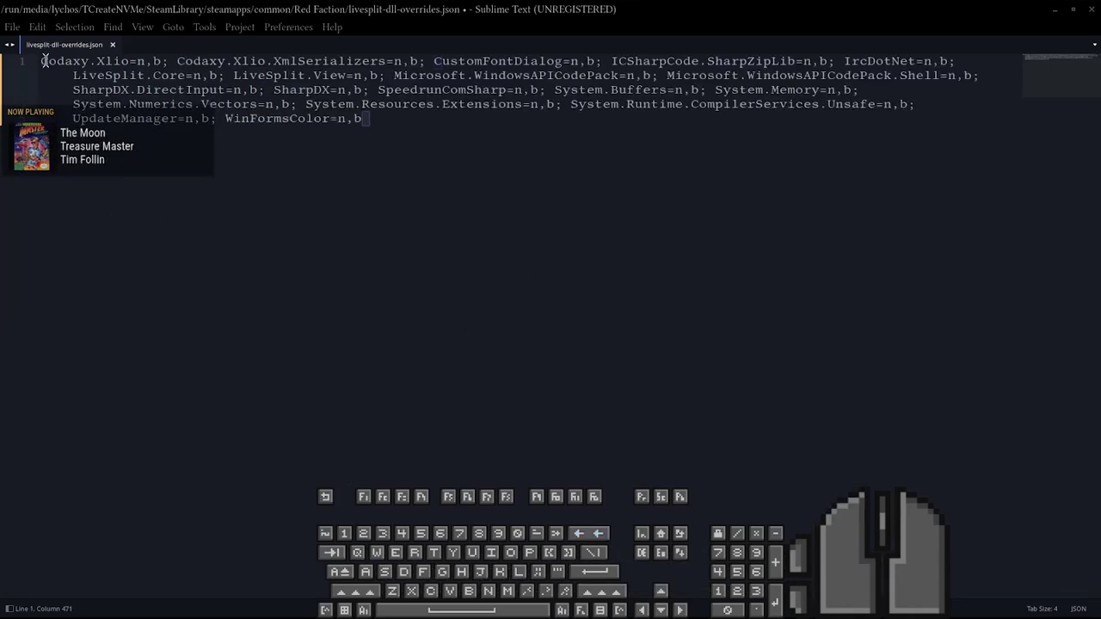
drag(39, 60, 528, 132)
text(")
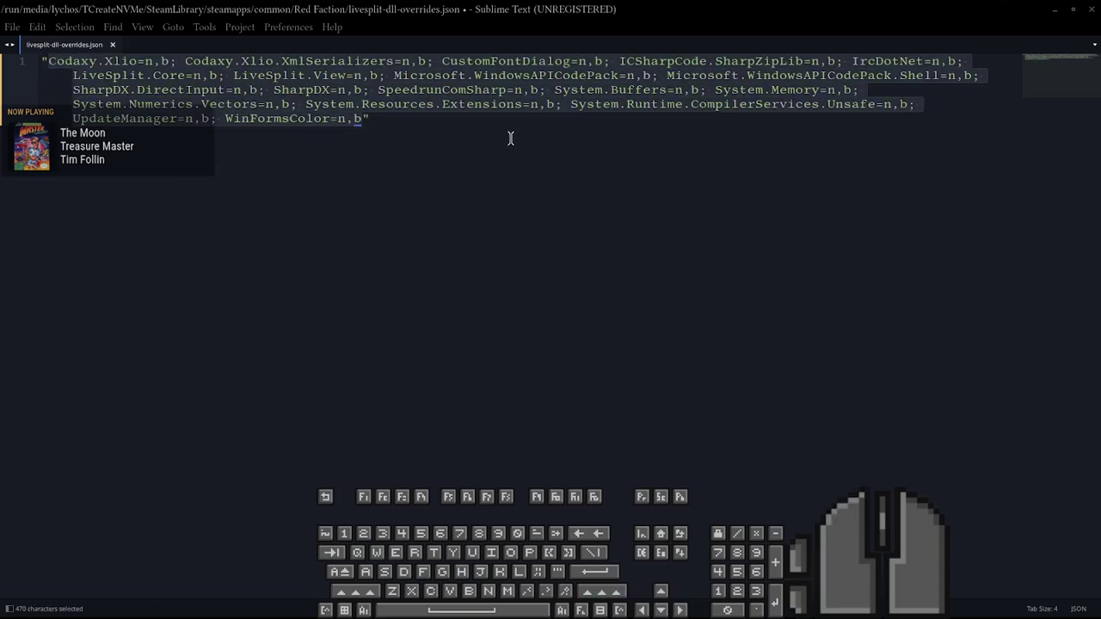
click(510, 134)
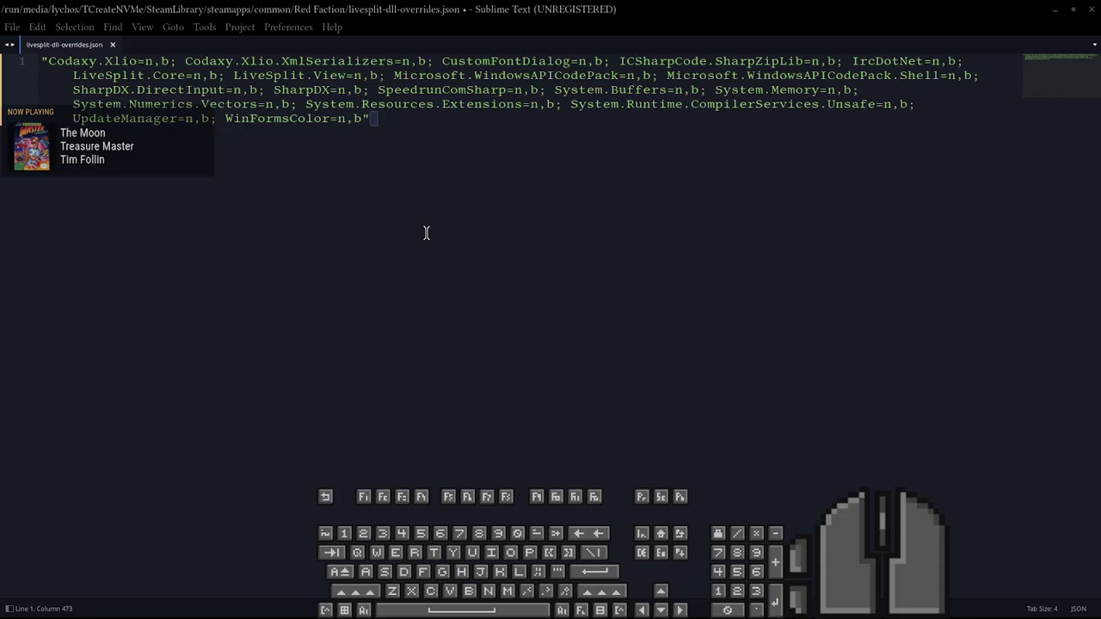
- Close the livesplit-dll-overrides.json file
click(113, 44)
click(444, 351)
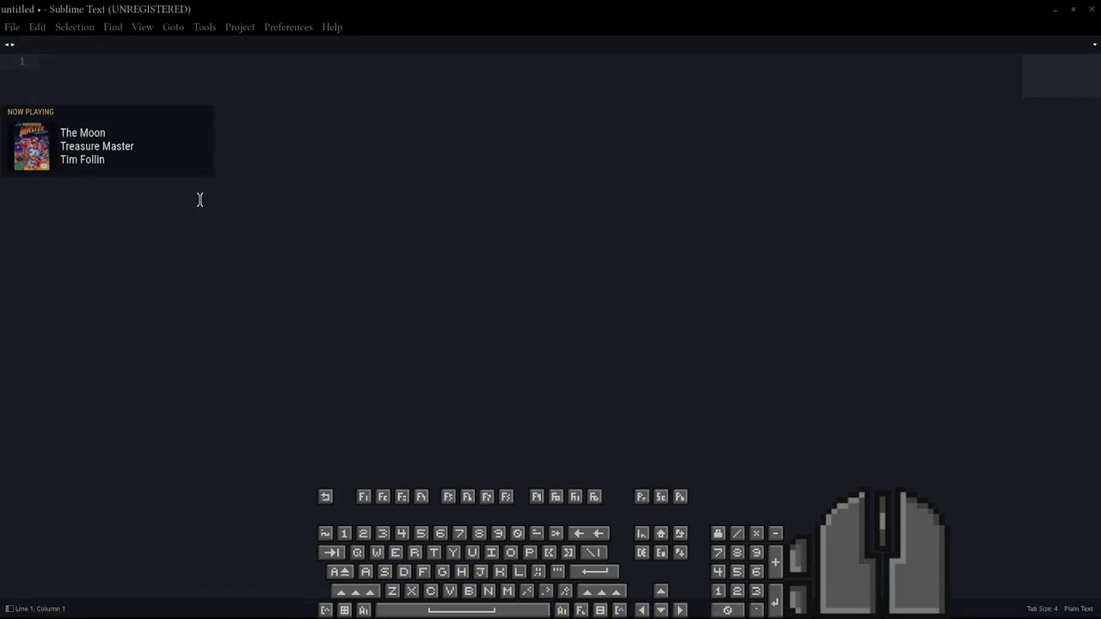
- Close Sublime Text and open the Components folder inside the Livesplit directory
click(1089, 10)
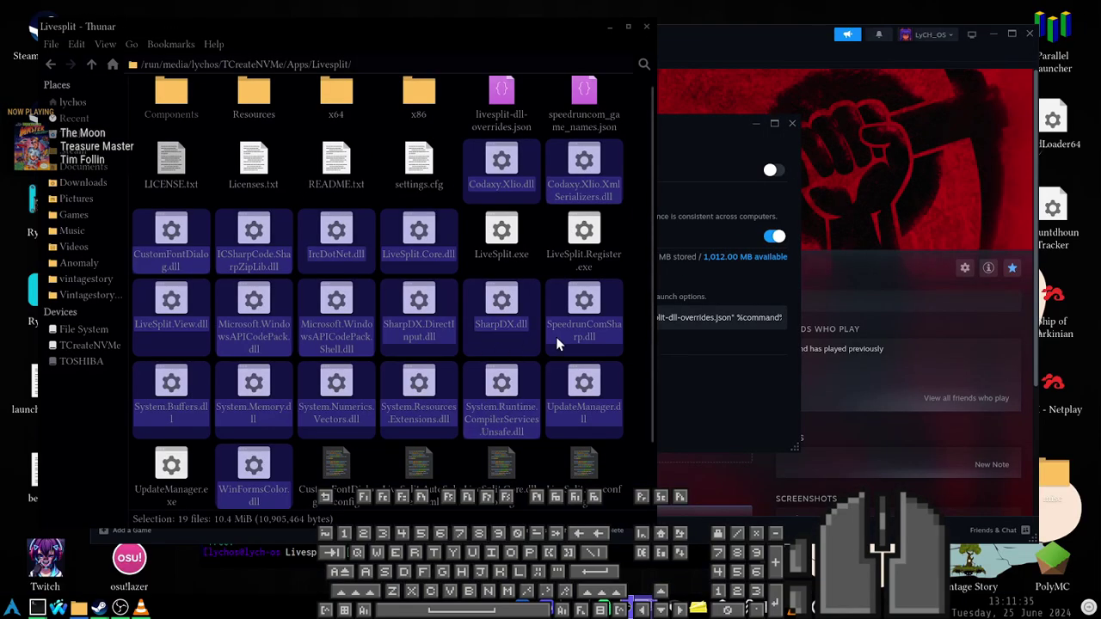
scroll(651, 224, up, 1)
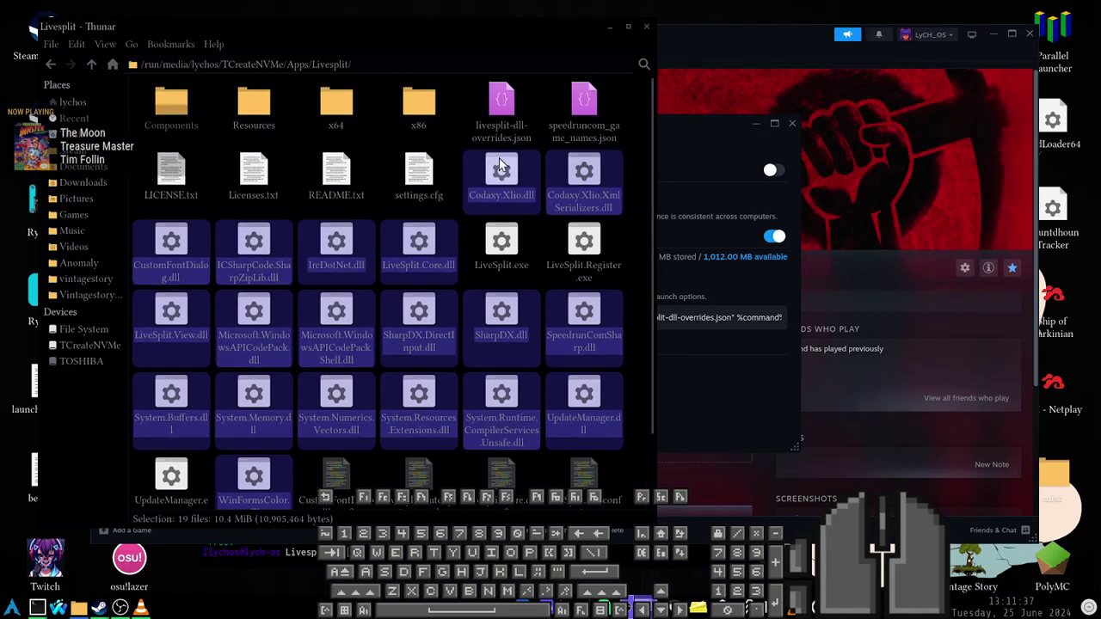
double_click(171, 103)
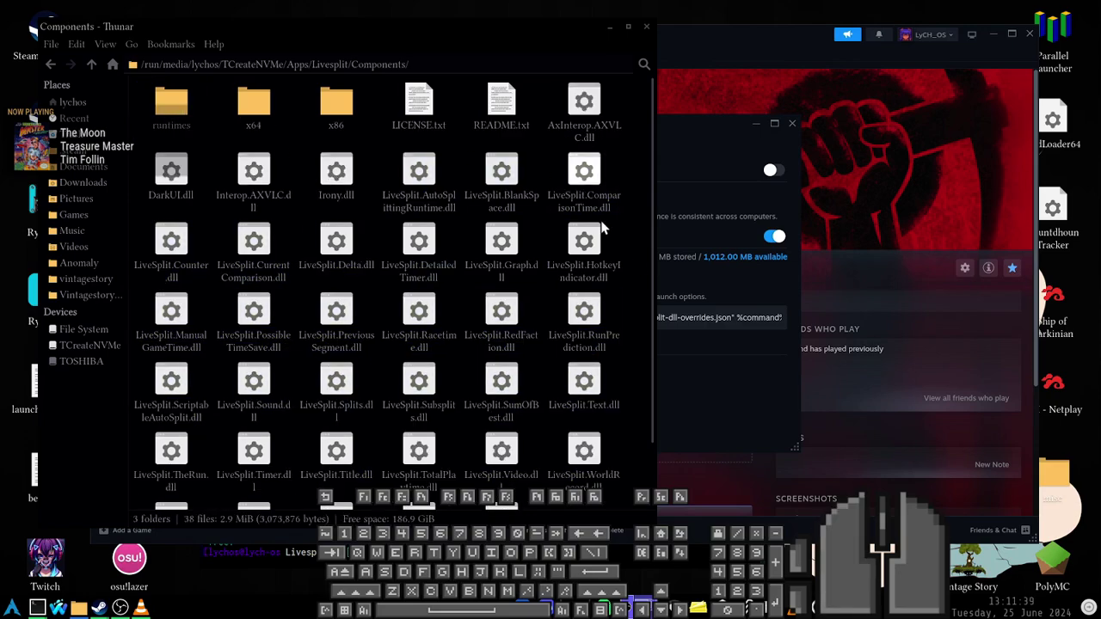
- Examine the x64, x86 and runtimes subfolders of the Components folder for additional DLL files
double_click(253, 103)
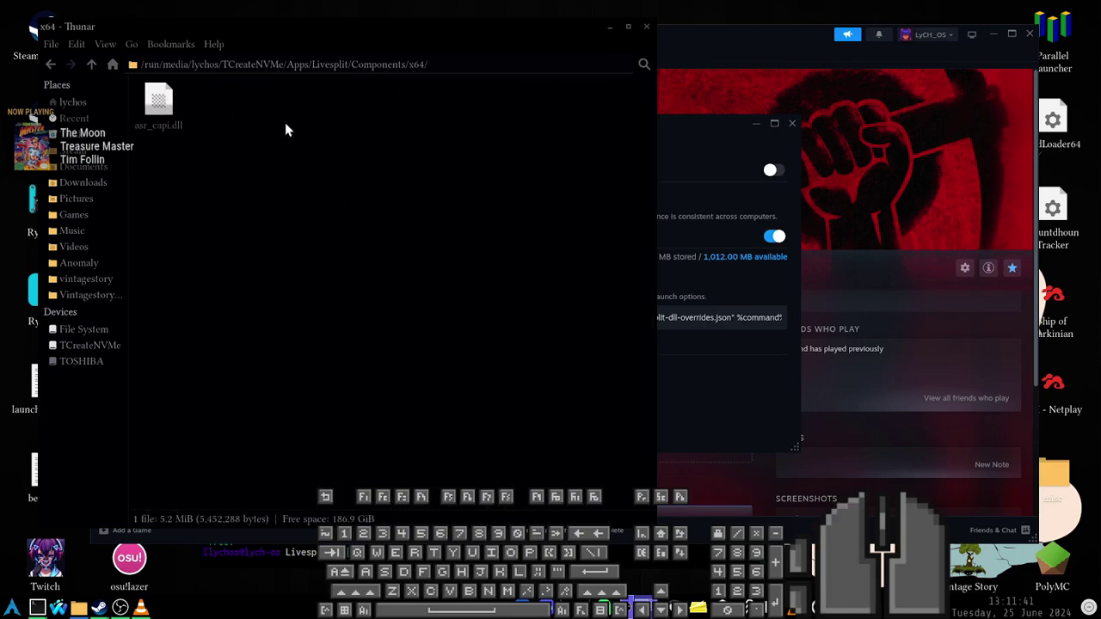
key(alt+Left)
double_click(337, 108)
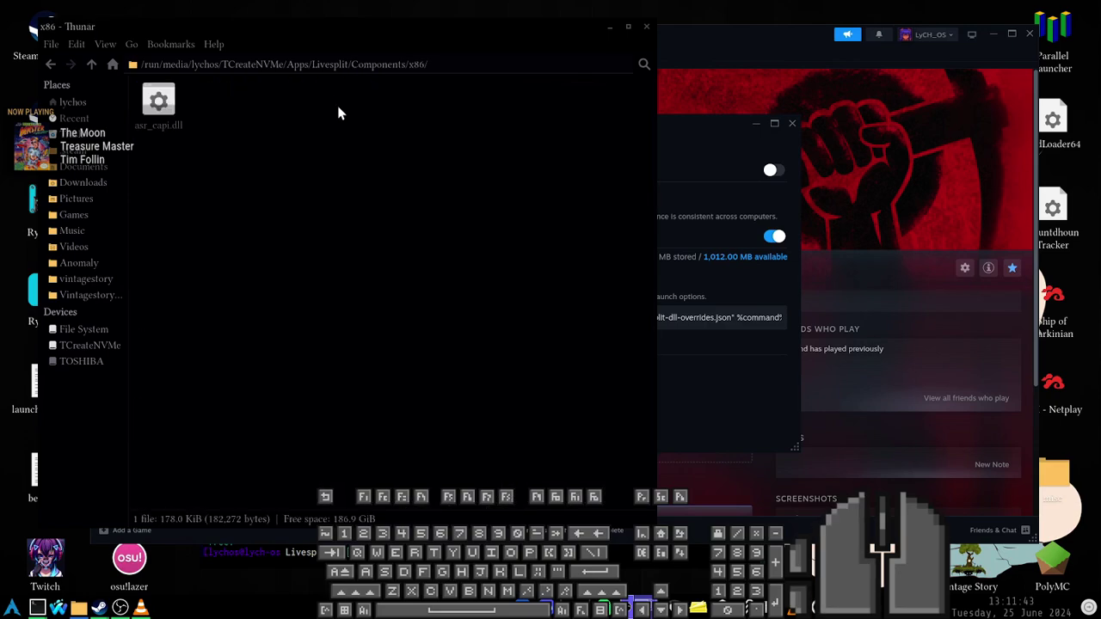
key(alt+Left)
double_click(247, 103)
double_click(160, 104)
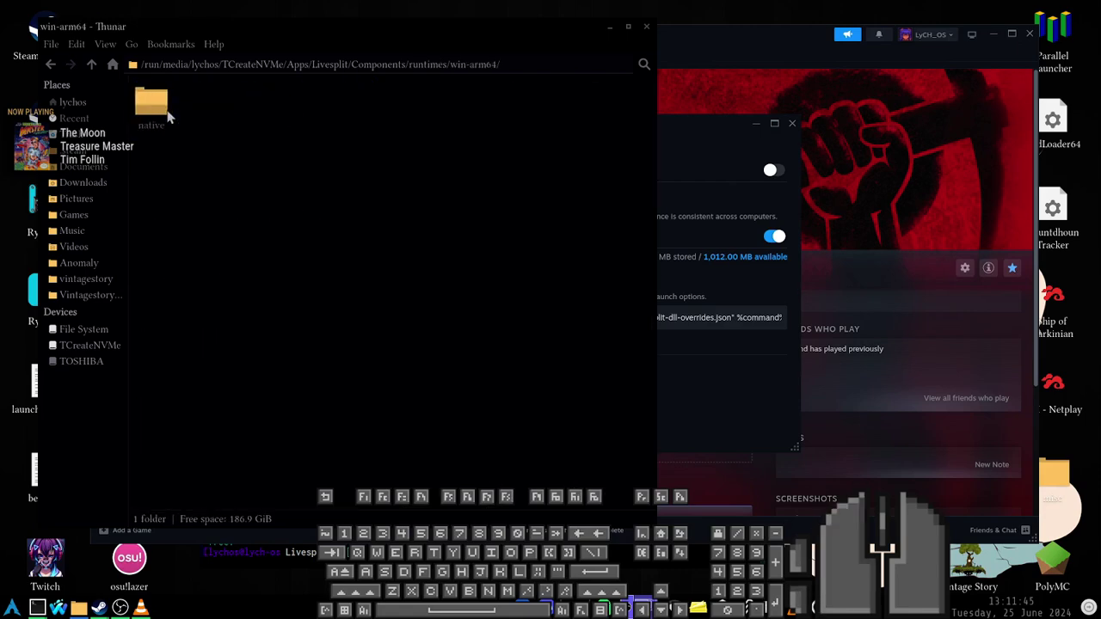
click(160, 107)
double_click(159, 108)
key(alt+Left)
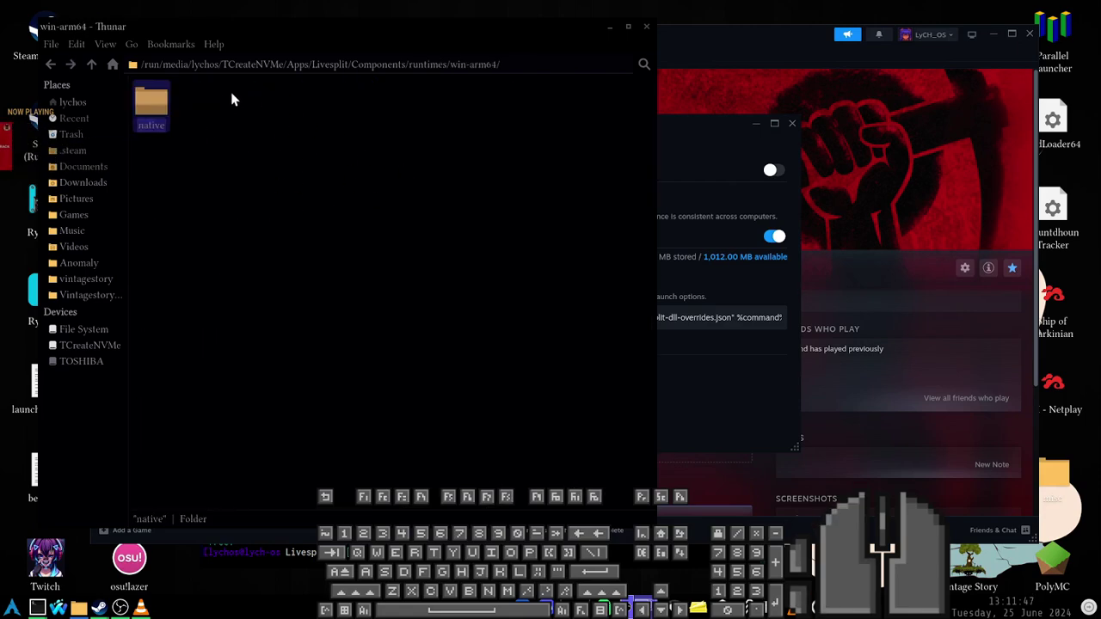
key(alt+Left)
double_click(215, 112)
key(alt+Left)
double_click(208, 129)
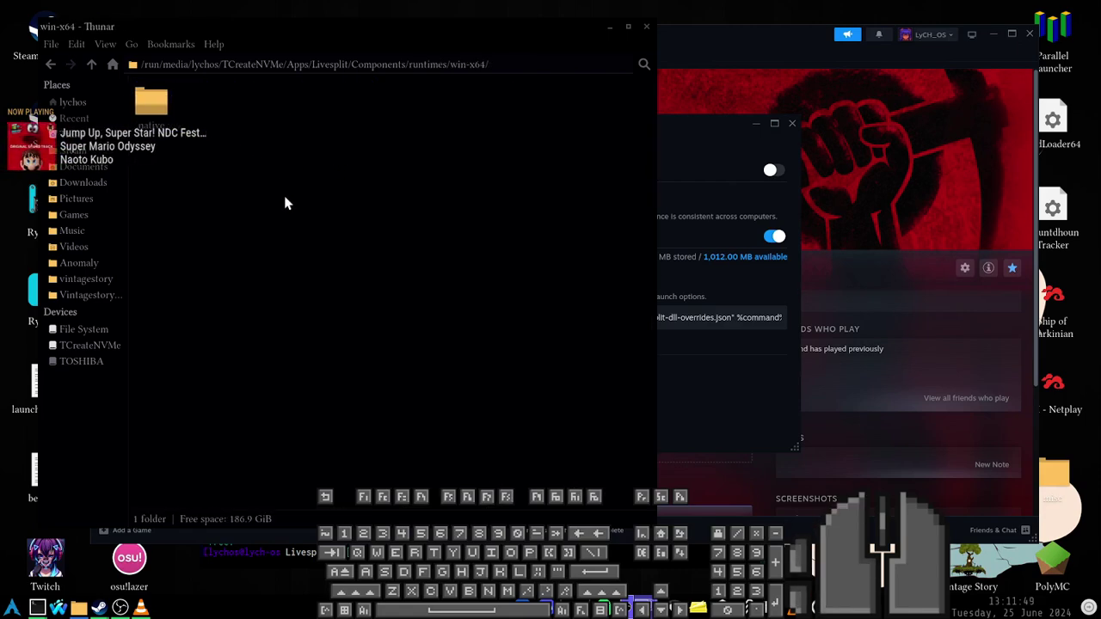
key(alt+Left)
key(alt+Left)
click(484, 148)
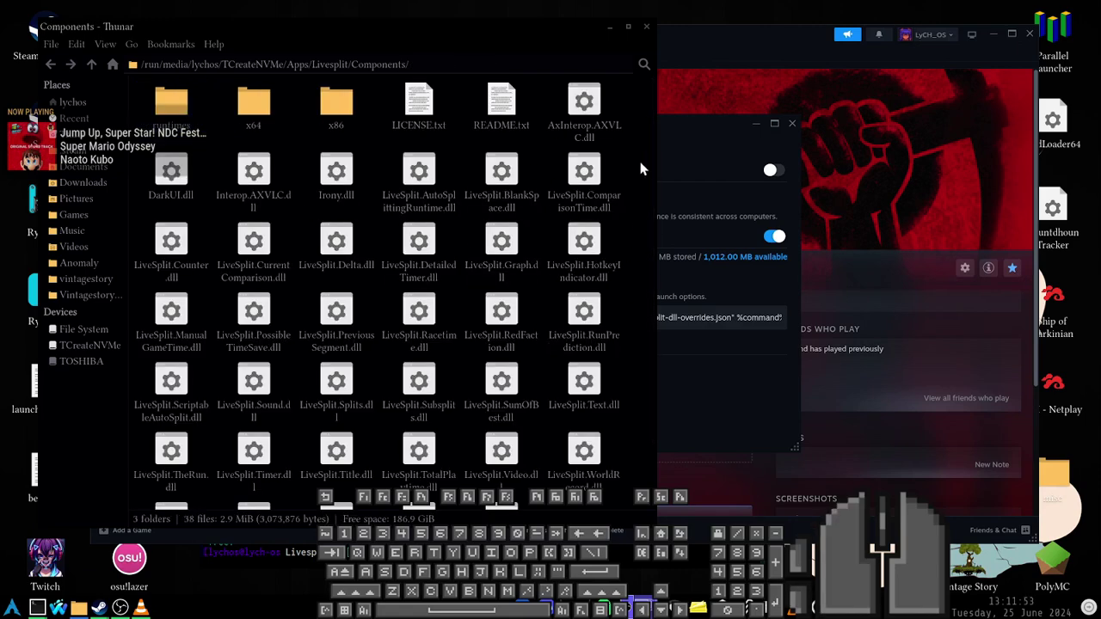
- Return to the Livesplit folder and check its Resources, x64 and x86 subfolders for DLL files
key(alt+Left)
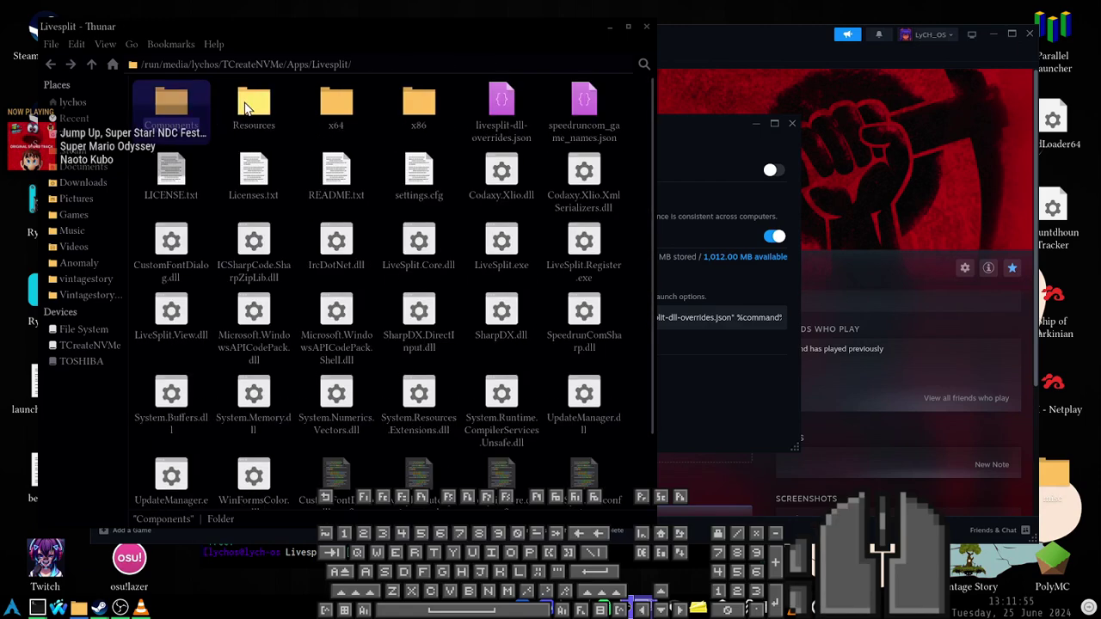
double_click(262, 105)
key(alt+Left)
double_click(339, 107)
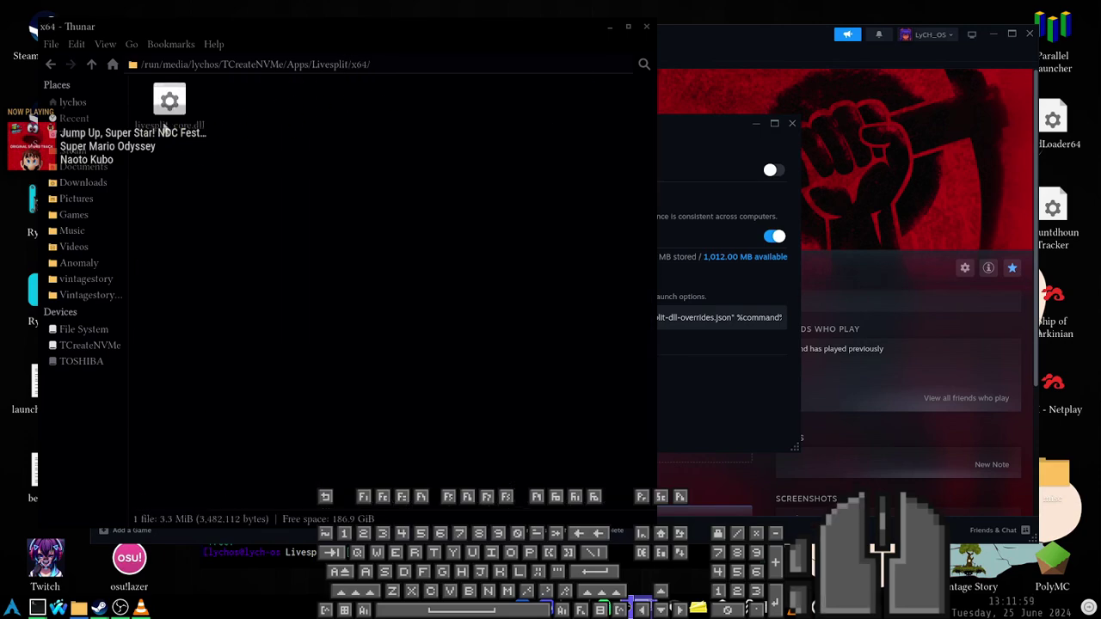
key(alt+Left)
double_click(409, 98)
key(alt+Left)
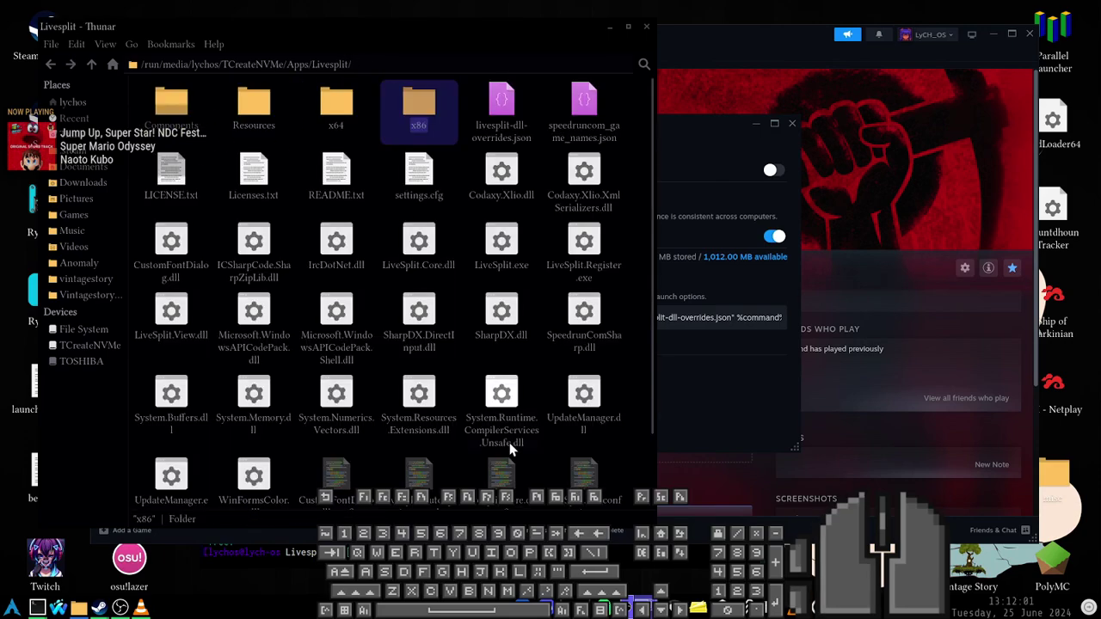
click(643, 159)
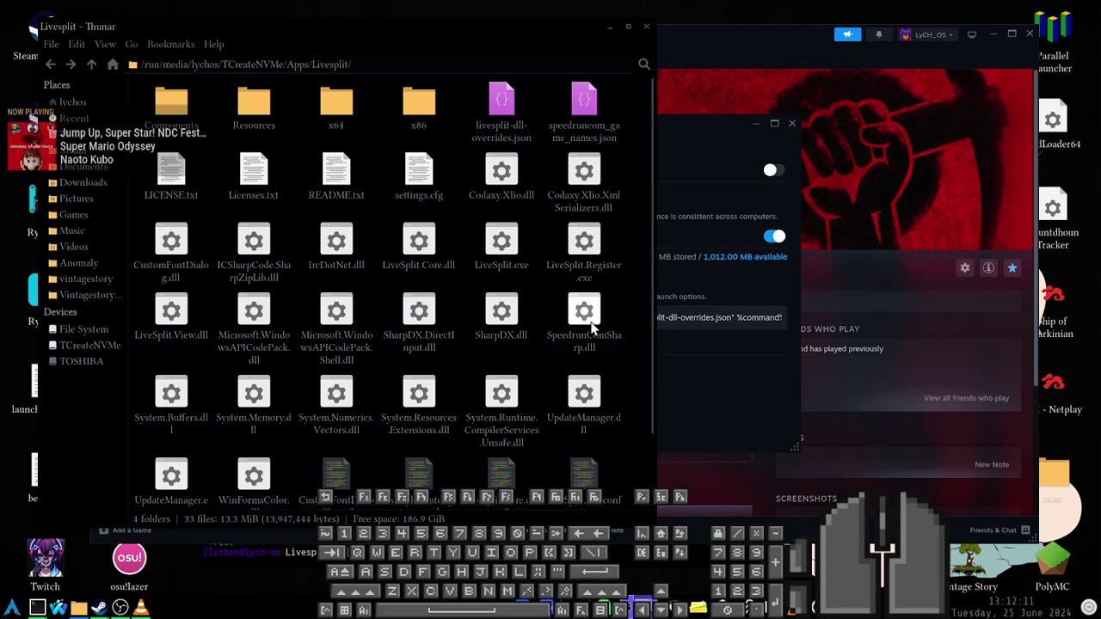
- Look over the Livesplit folder's files, and locate LiveSplit.RedFaction.dll in the Components folder
scroll(458, 273, down, 2)
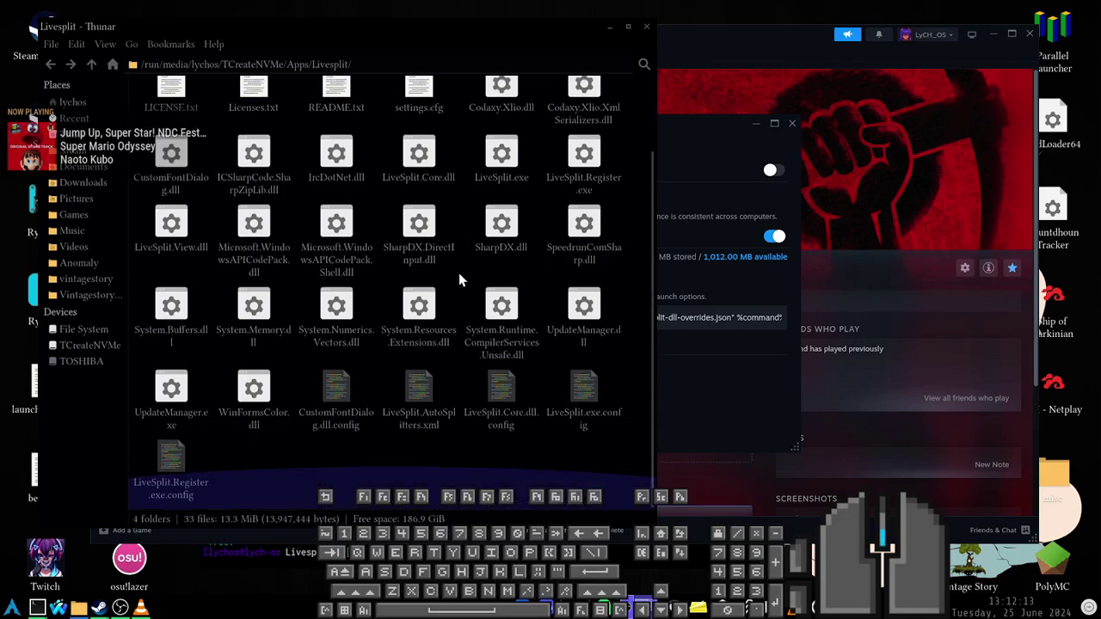
scroll(458, 279, up, 2)
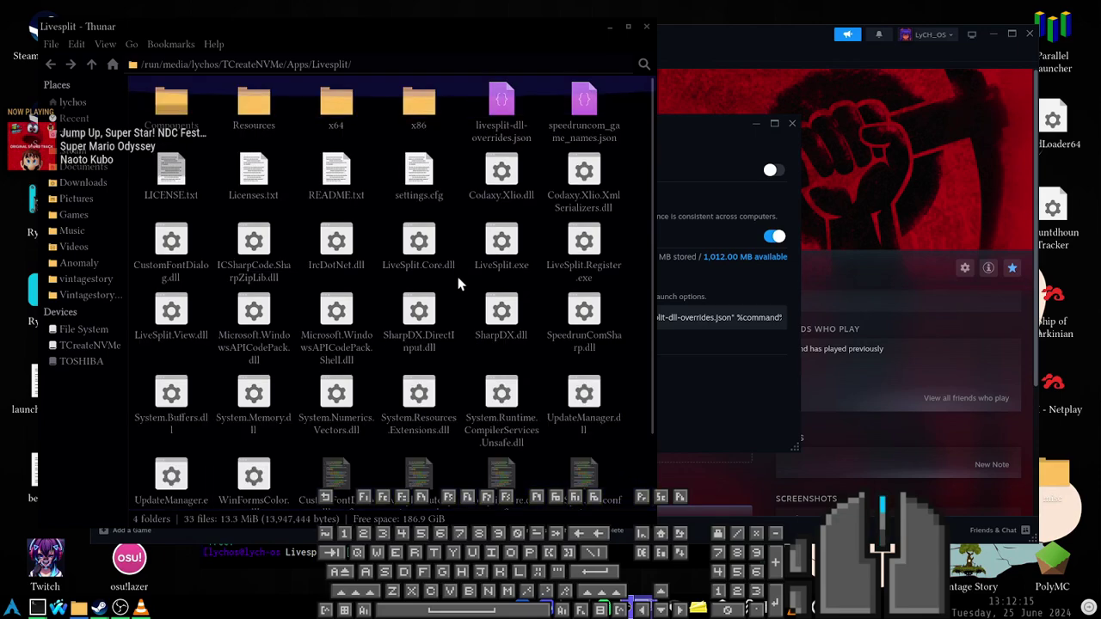
double_click(167, 102)
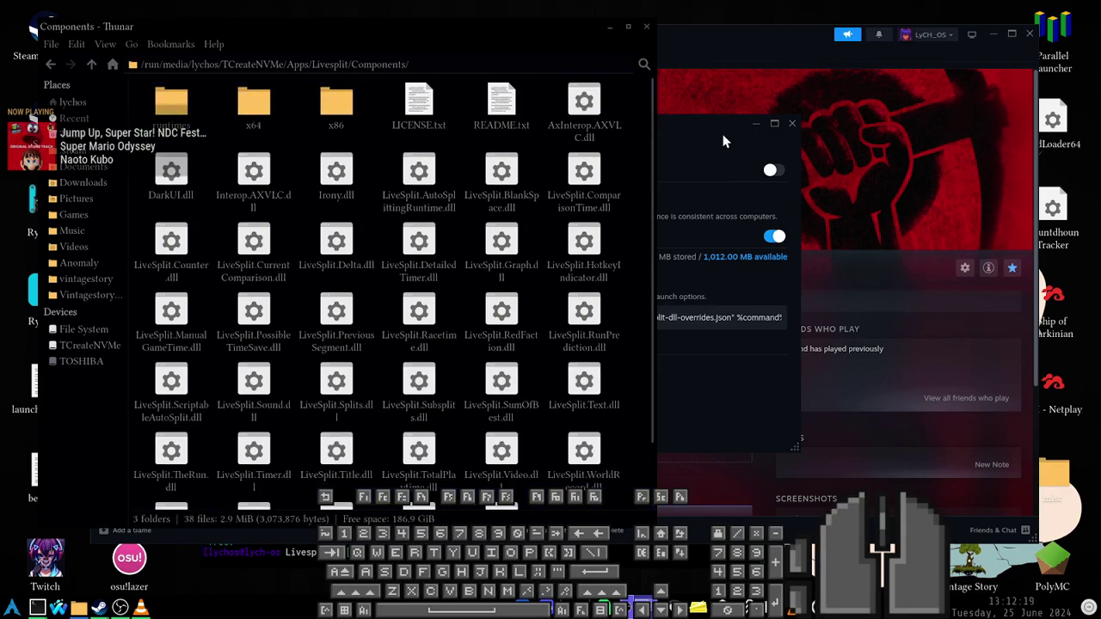
click(506, 317)
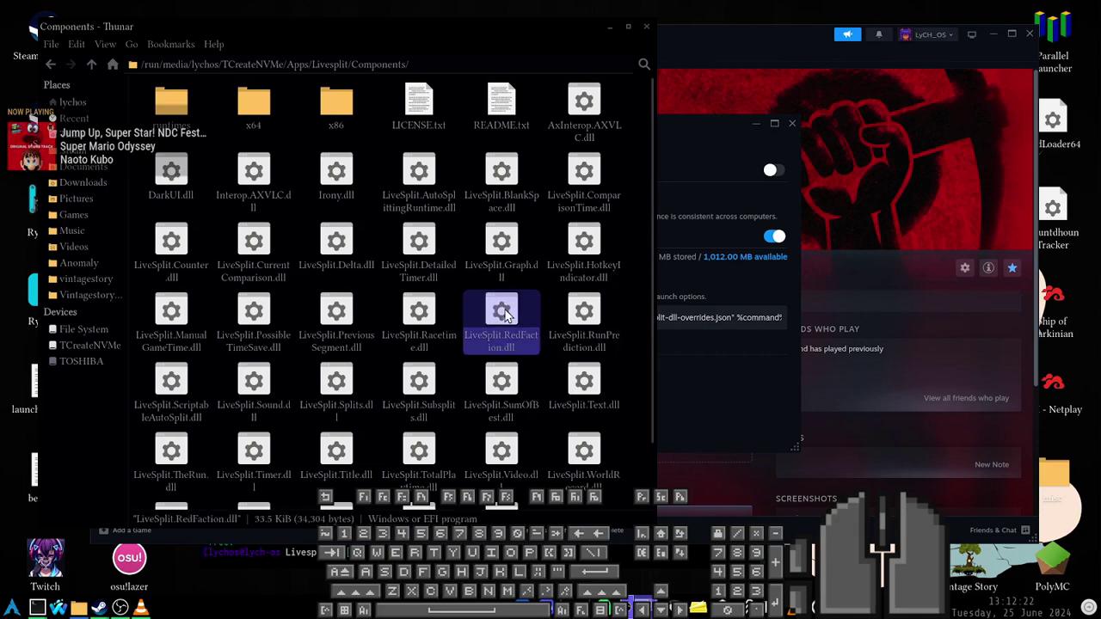
click(536, 359)
click(510, 331)
click(543, 282)
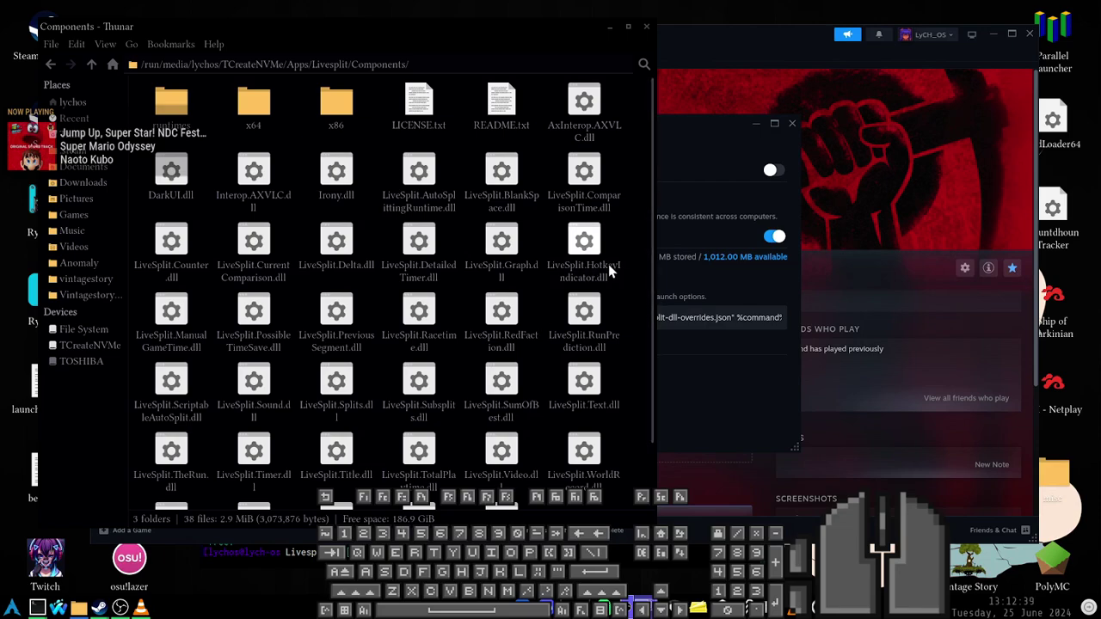
- Close the file manager and the Red Faction properties, and bring the Konsole terminal into full view
click(646, 28)
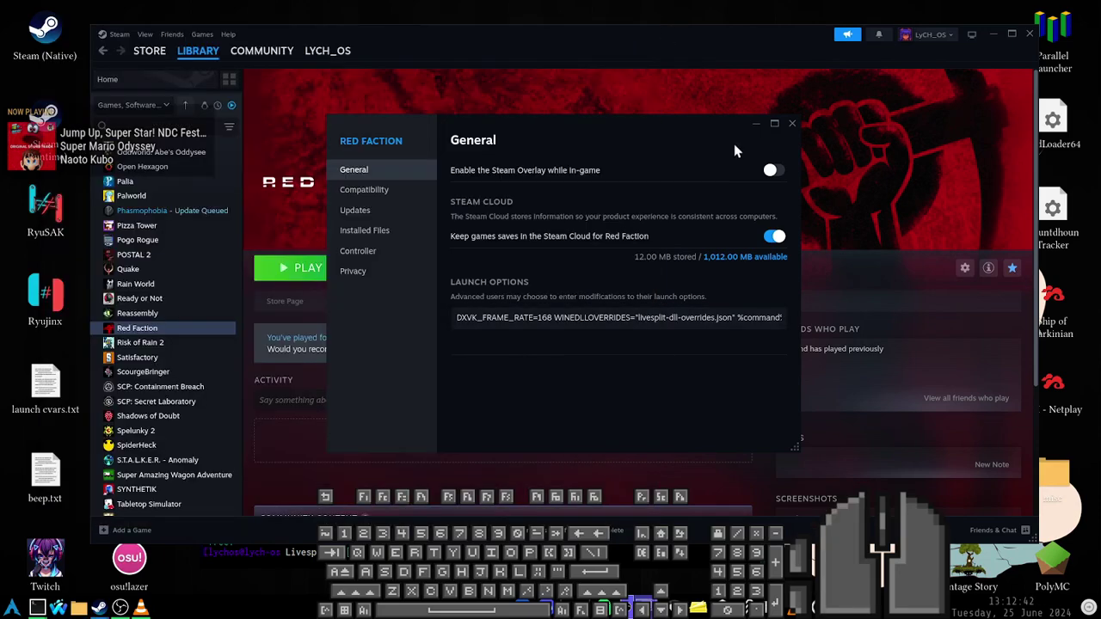
click(792, 123)
click(324, 552)
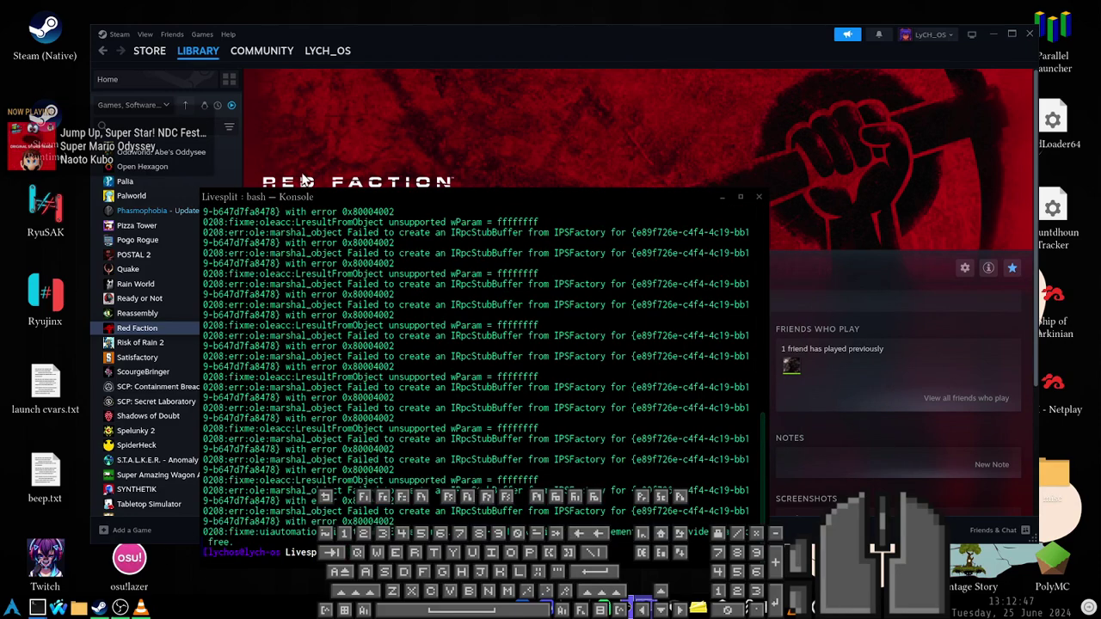
drag(303, 196, 366, 169)
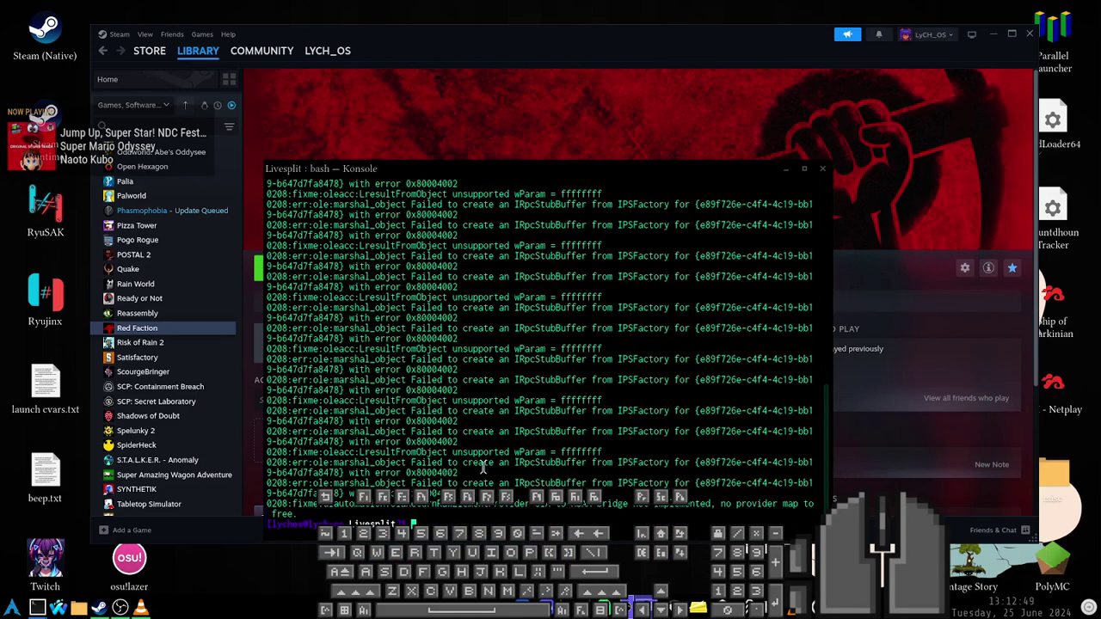
- Recall the previous LiveSplit launch command, insert the app ID, and run protontricks-launch --no-bwrap --appid 20530 ./LiveSplit.exe
key(Up)
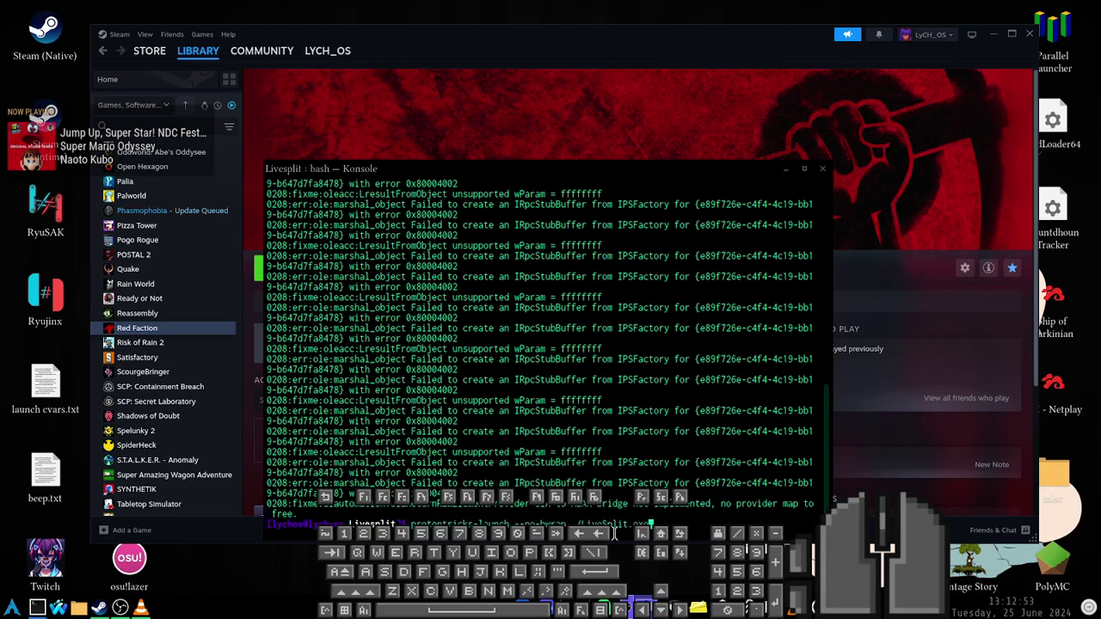
key(Left)
key(Left)
key(Left)
key(Left)
key(Left)
key(Left)
key(Left)
key(Left)
key(Left)
key(Left)
key(Left)
key(Left)
key(Left)
key(Left)
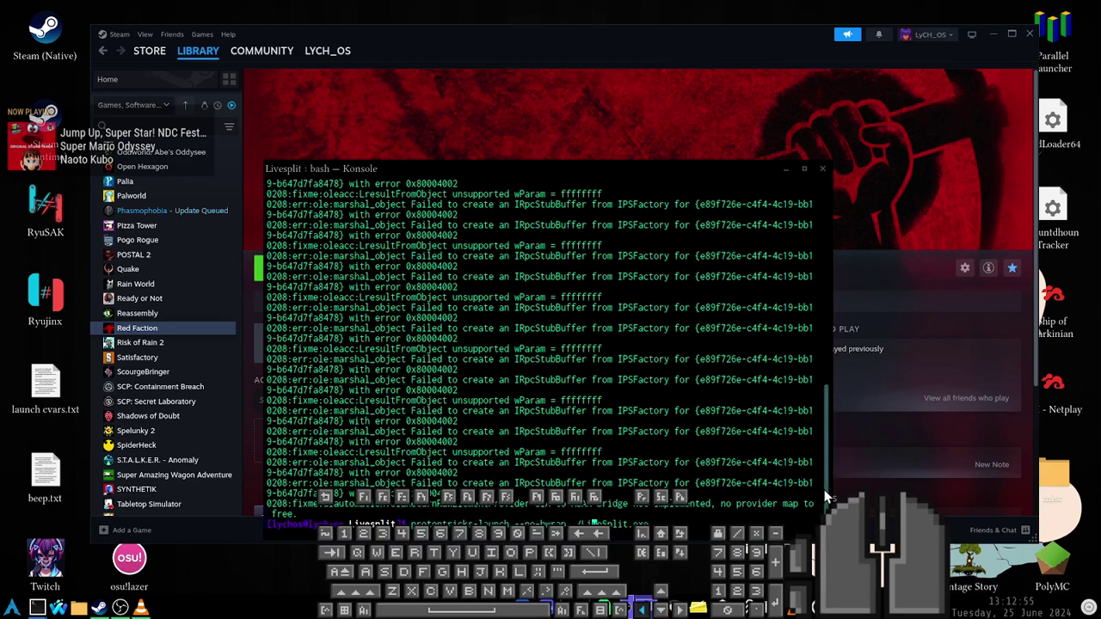
text(--appid)
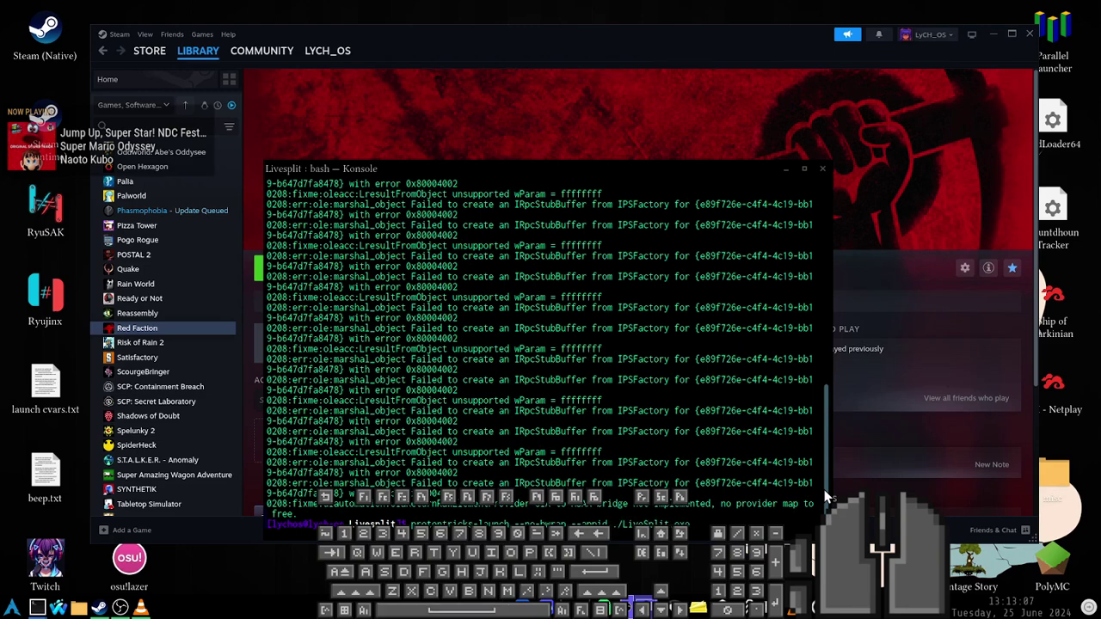
text(20530)
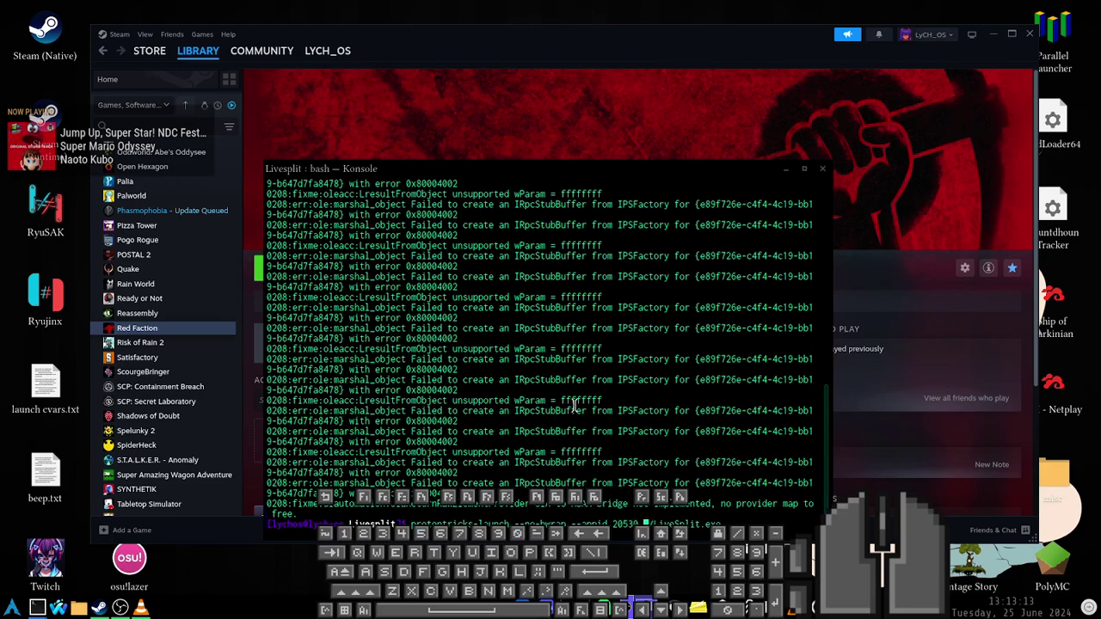
key(Return)
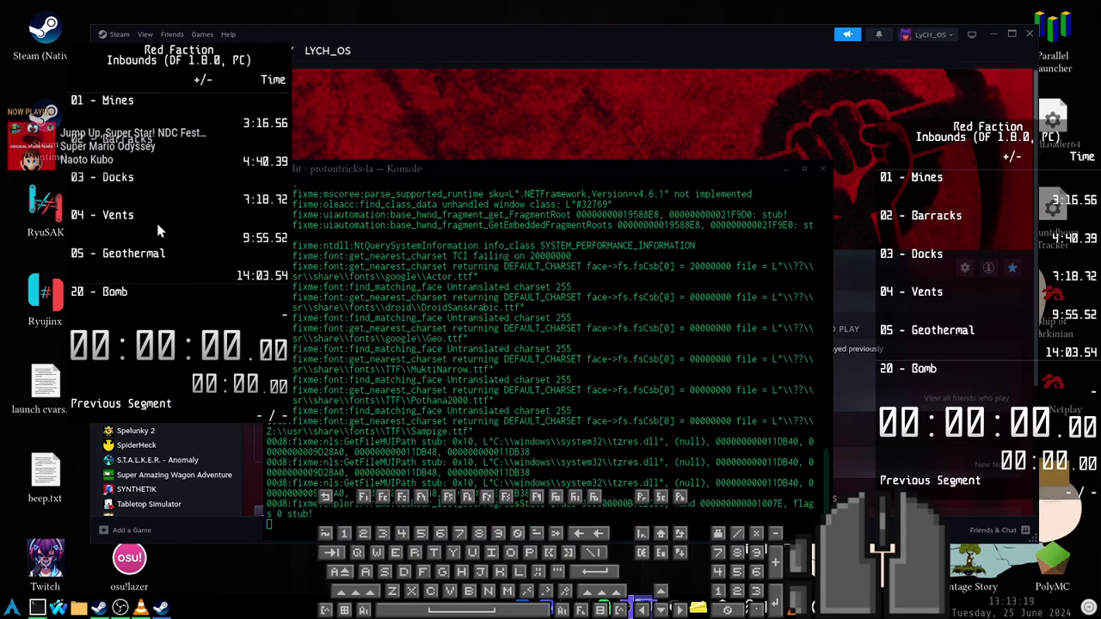
- Open LiveSplit's Splits Editor for the Red Faction Inbounds run, and try to enlarge and reposition its window
right_click(149, 149)
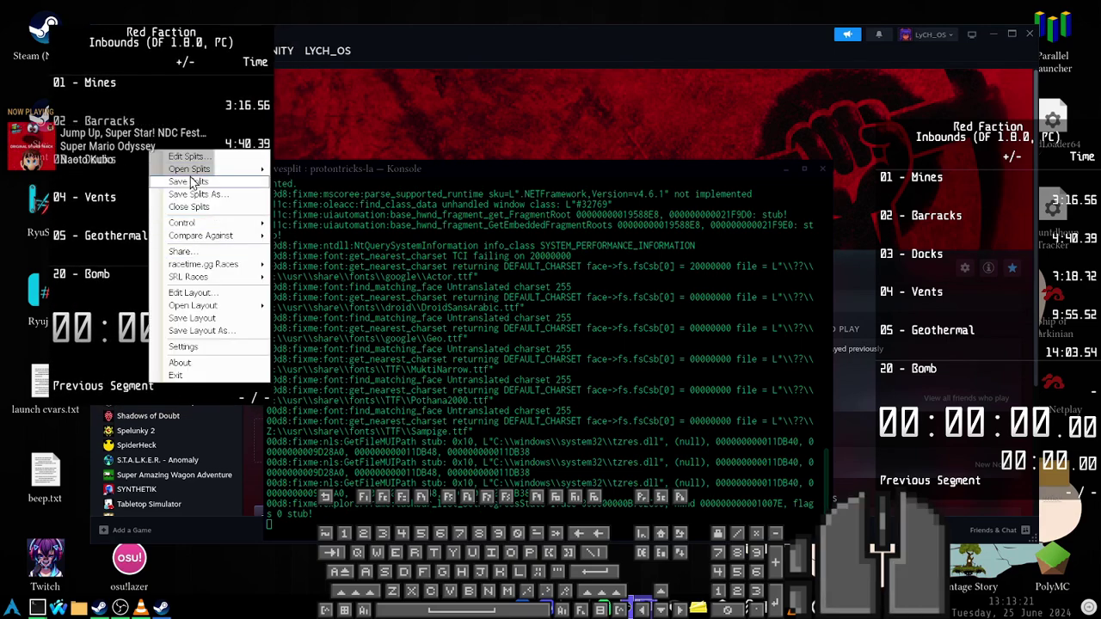
click(183, 157)
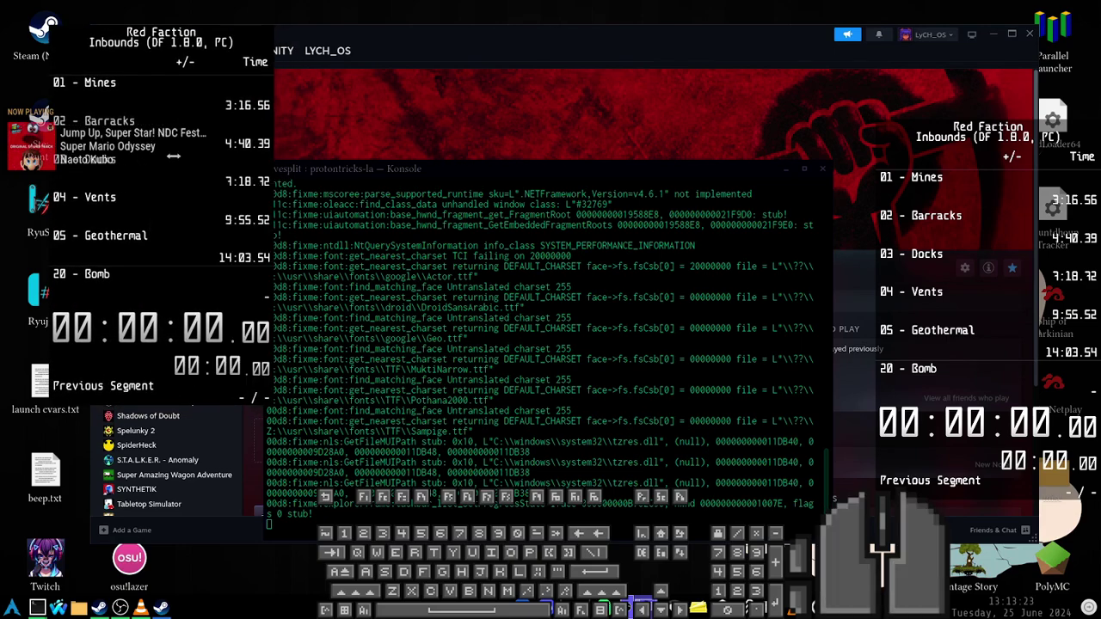
drag(191, 10, 454, 25)
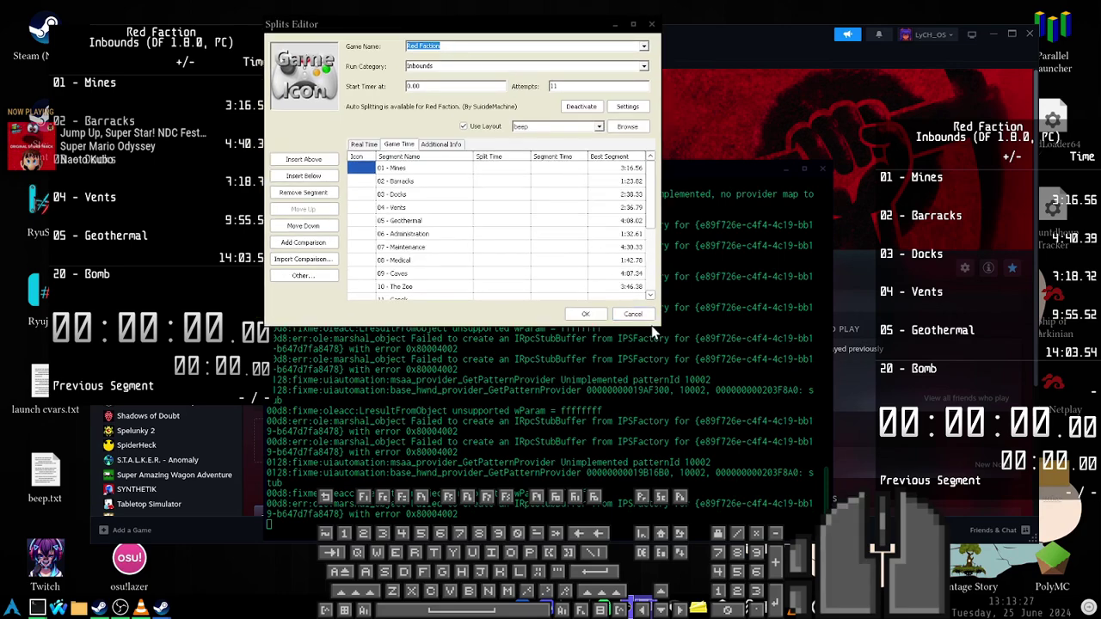
drag(651, 325, 647, 366)
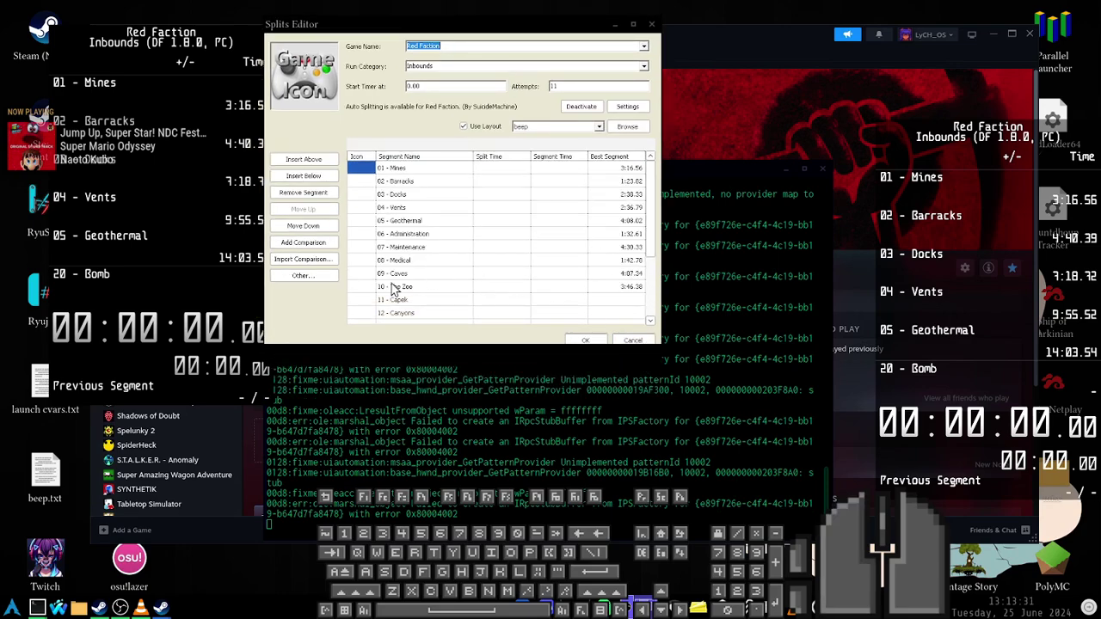
drag(360, 24, 446, 52)
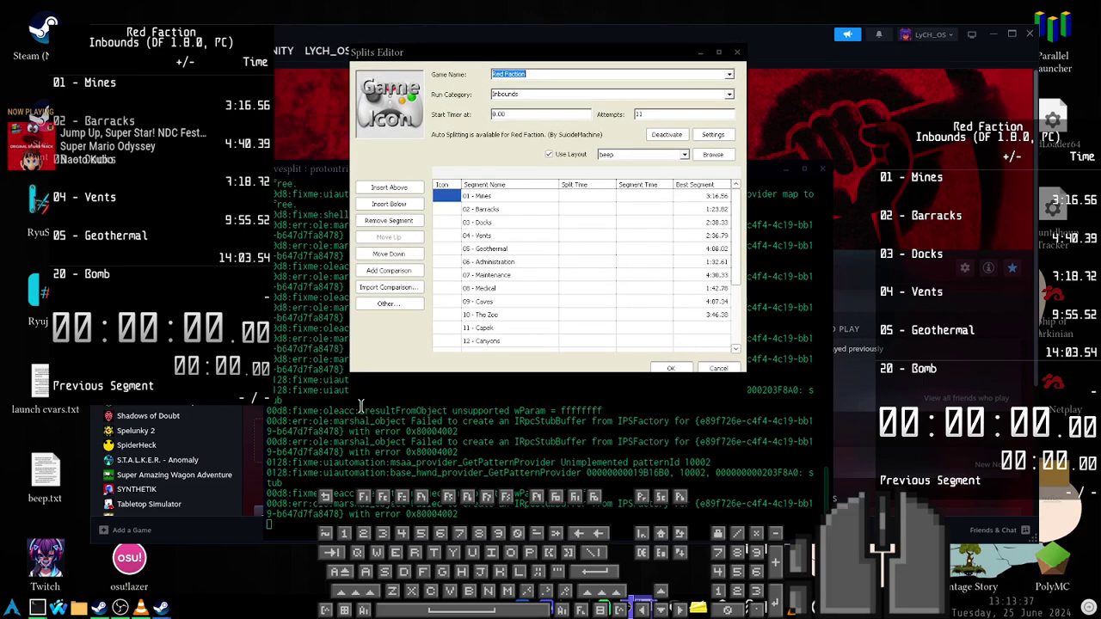
click(489, 134)
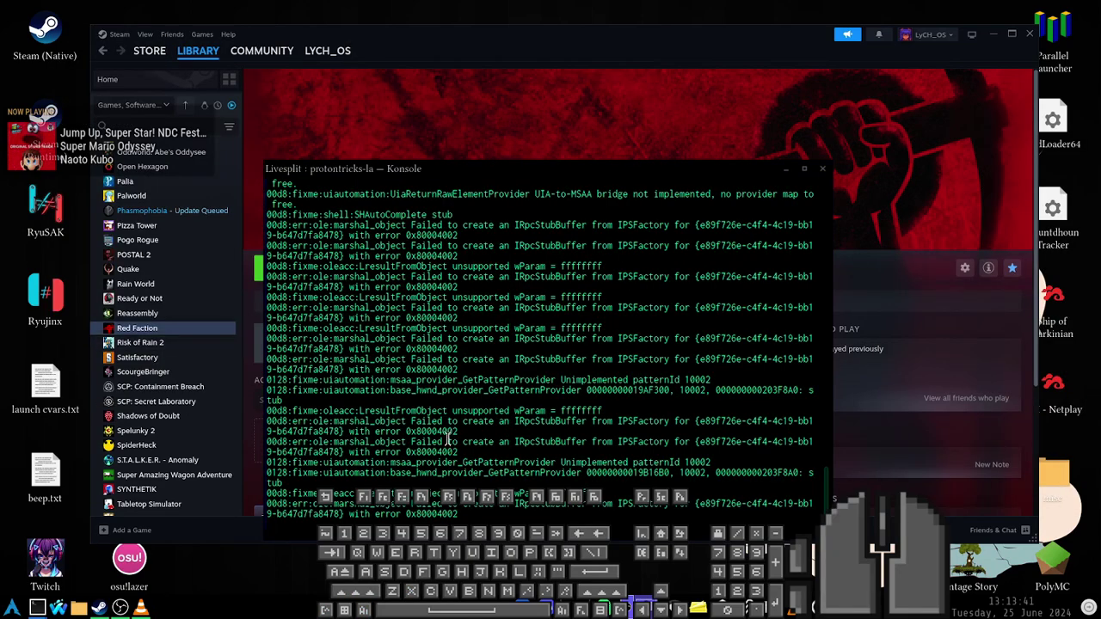
- Interrupt the running LiveSplit process in the terminal and relaunch it with the same protontricks-launch command
key(ctrl+c)
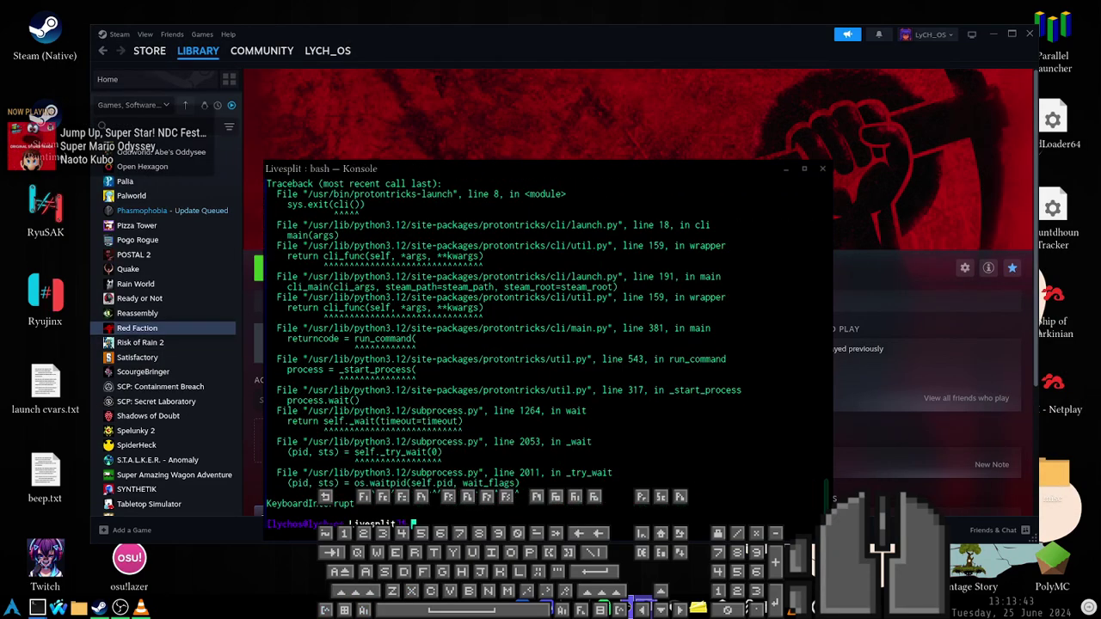
key(Up)
key(Return)
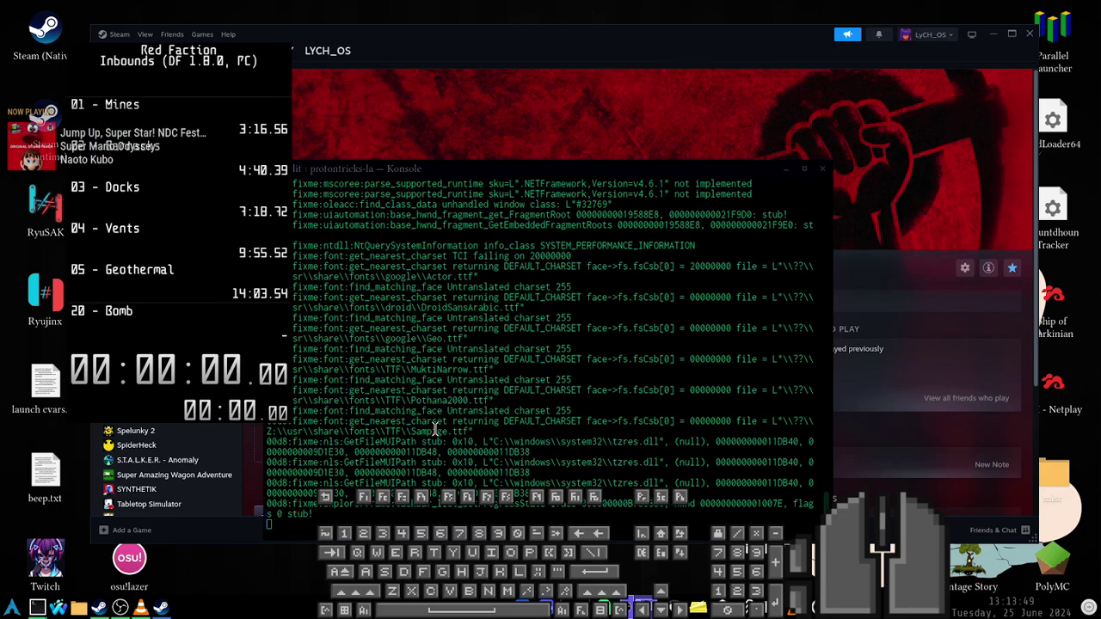
- Open the Splits Editor in the relaunched LiveSplit
right_click(206, 210)
click(232, 213)
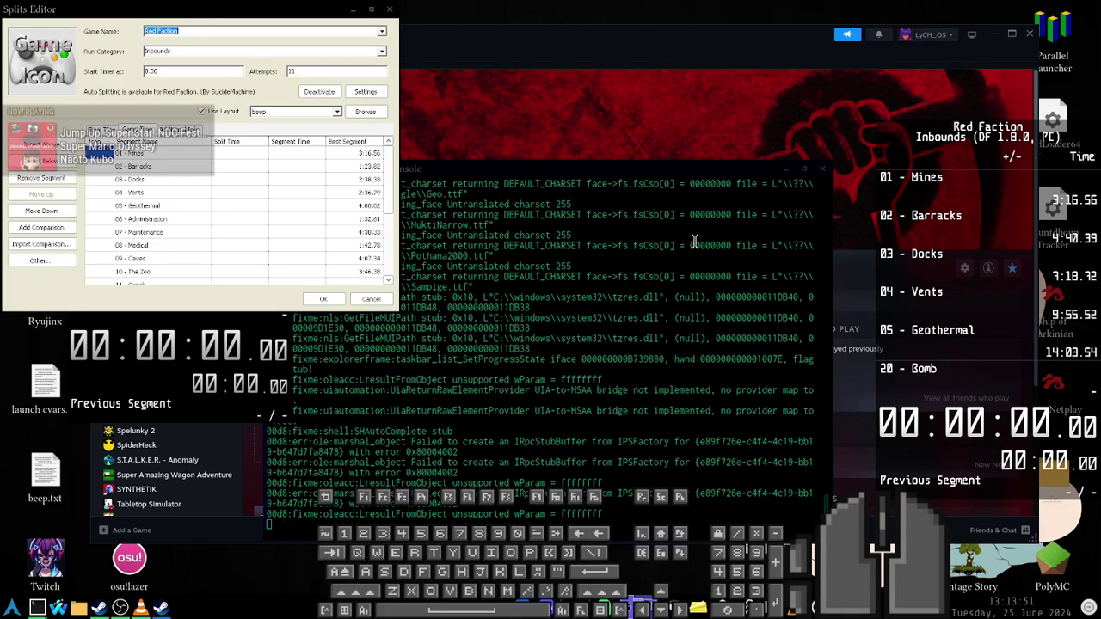
- Move the Splits Editor window clear of the timer and look through its list of Red Faction segments
drag(293, 17, 601, 82)
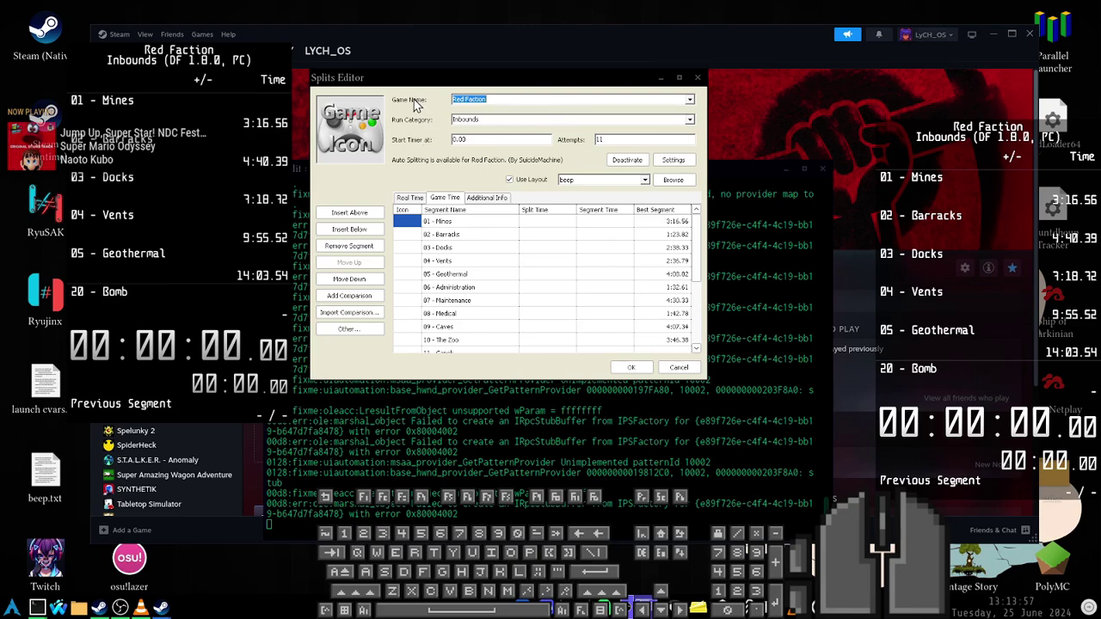
scroll(504, 270, down, 4)
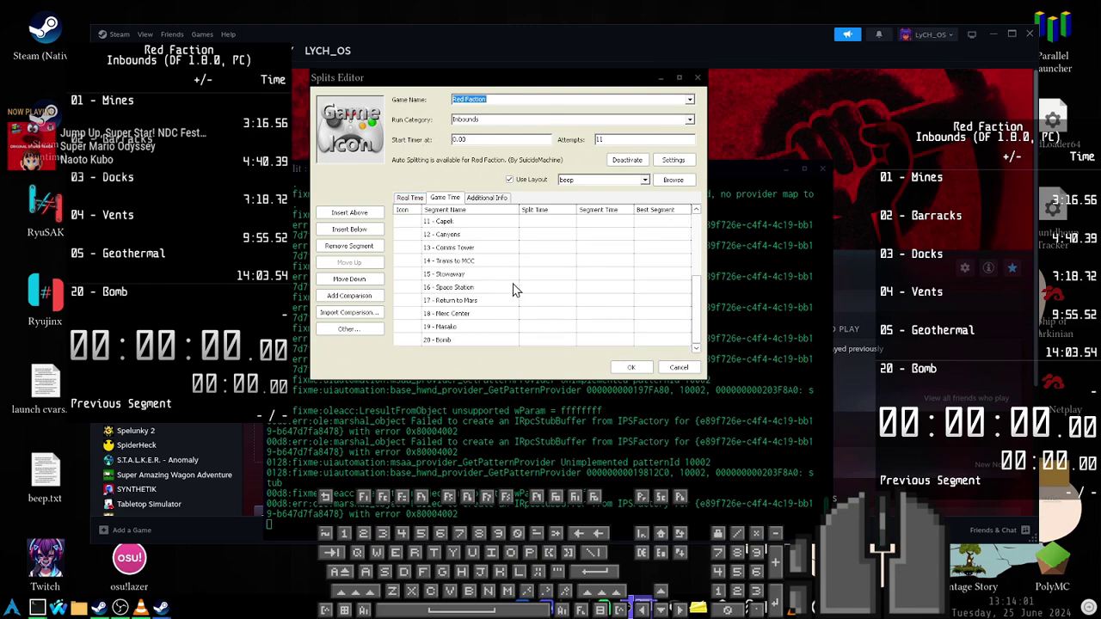
scroll(441, 223, up, 4)
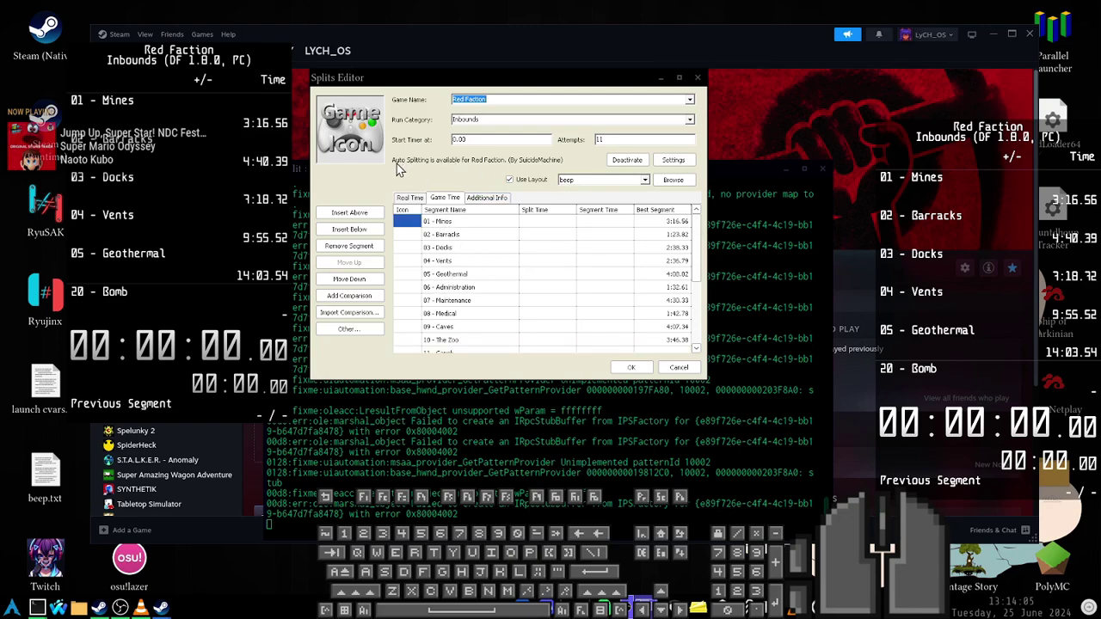
- Select Red Faction (Mobile) as the game name to compare auto splitter availability, and restore it to Red Faction
click(692, 103)
click(504, 115)
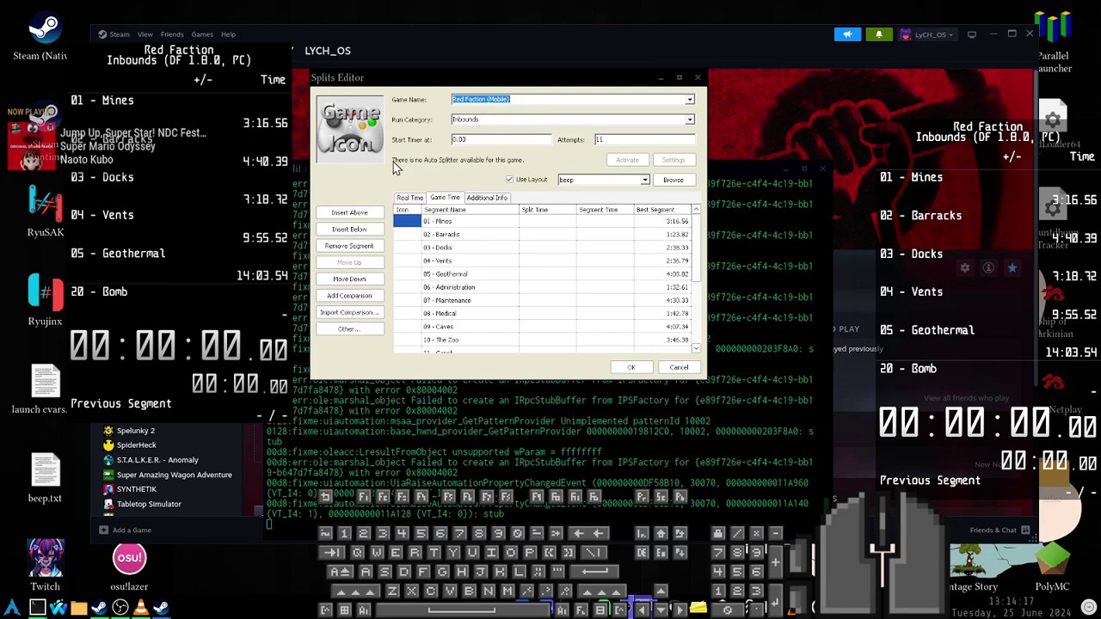
click(689, 100)
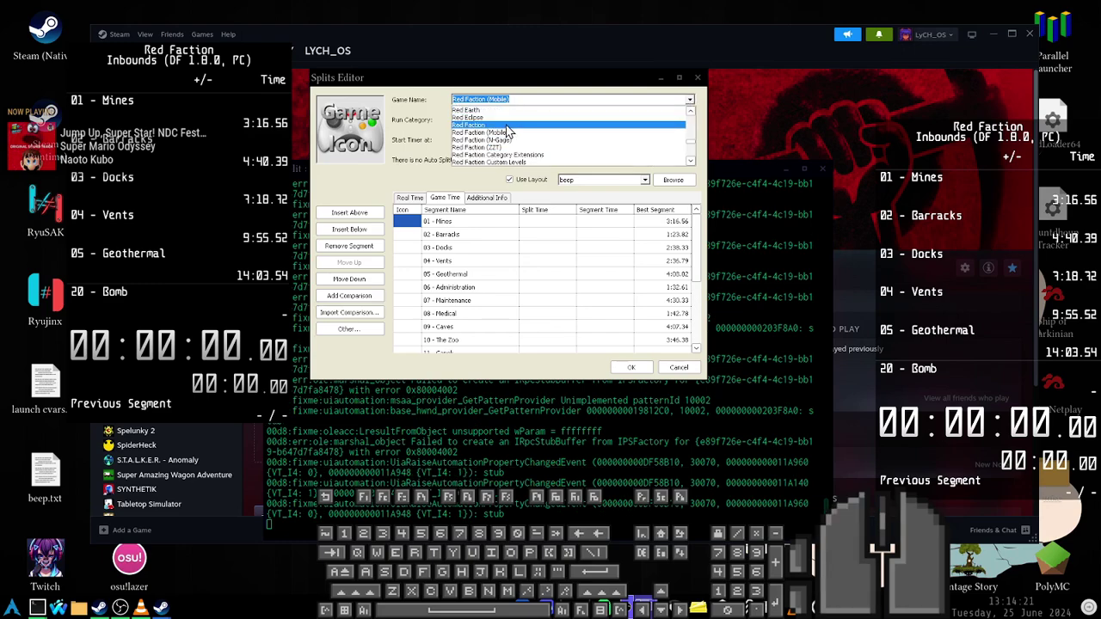
click(508, 126)
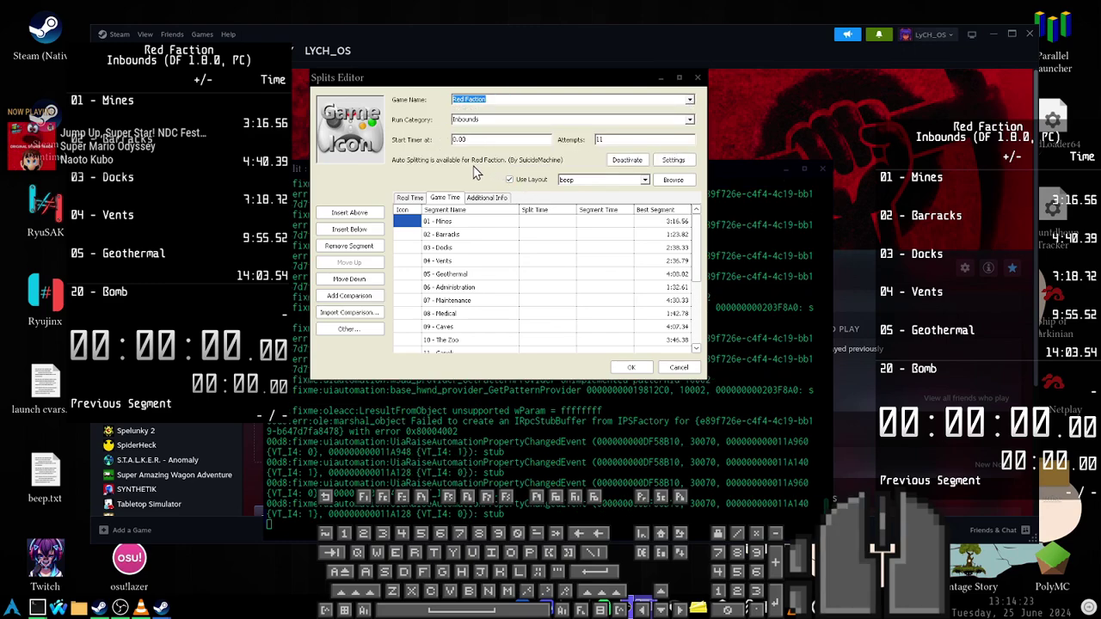
- Open the Red Faction auto splitter settings, review the chapter auto-splits for the Base Game mod, and cancel the dialog
click(673, 161)
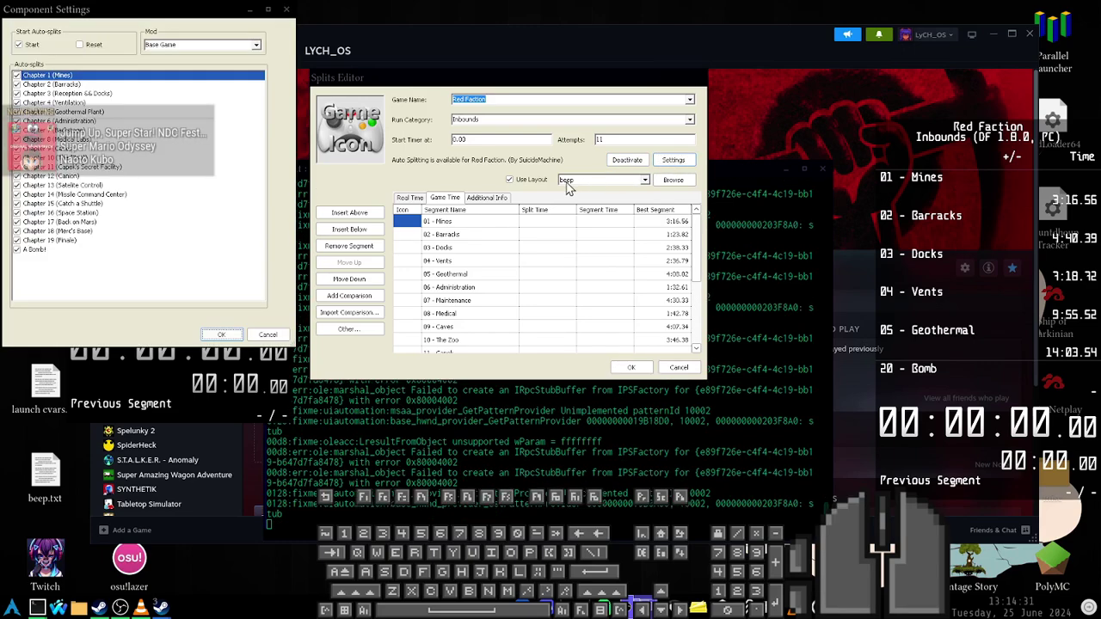
drag(127, 17, 850, 72)
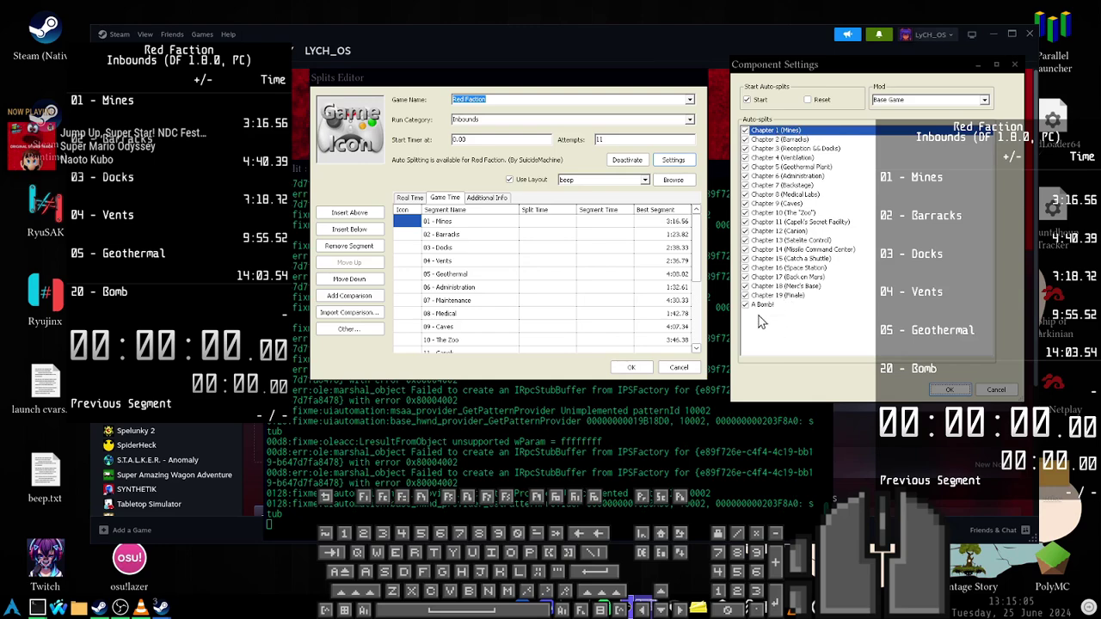
click(996, 390)
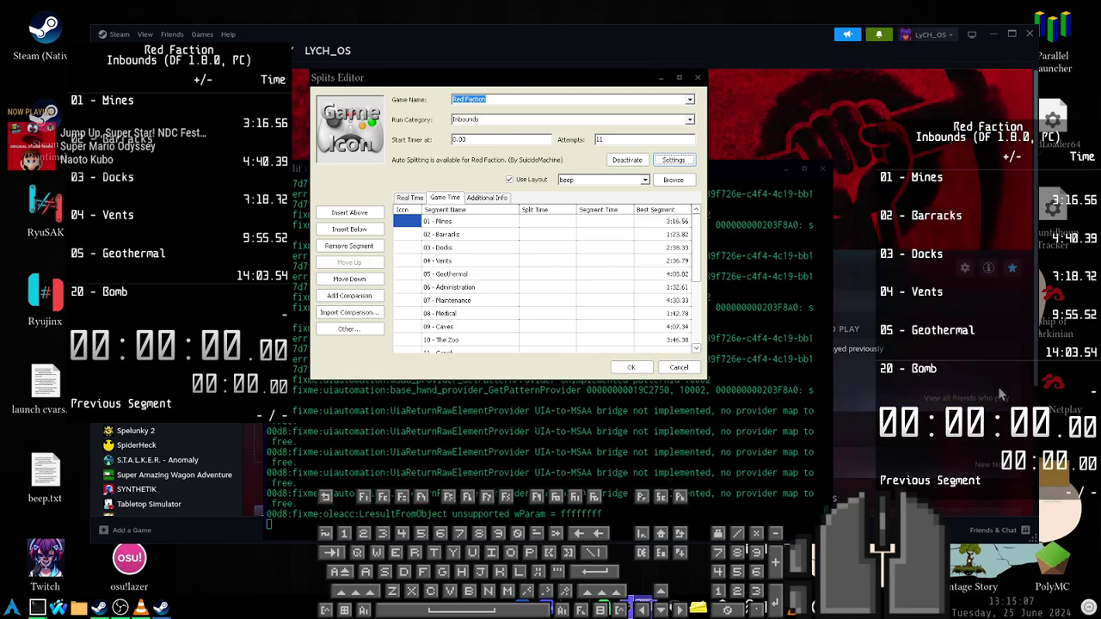
- Review the remaining segments down to 20 - Bomb and leave the Splits Editor without saving
drag(698, 241, 707, 200)
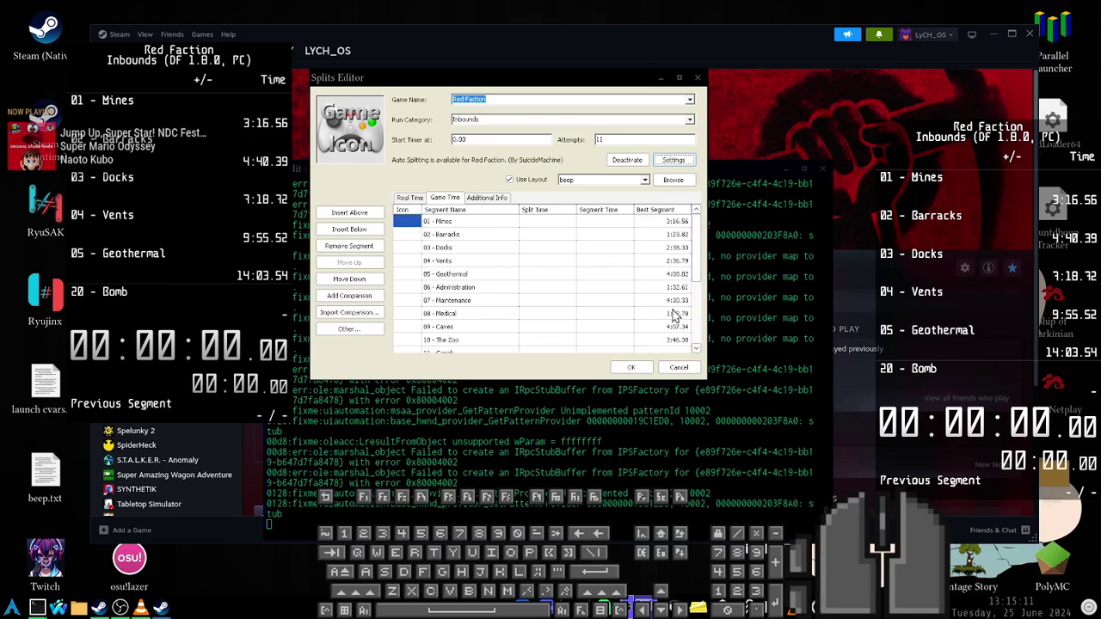
click(700, 260)
drag(700, 272, 703, 361)
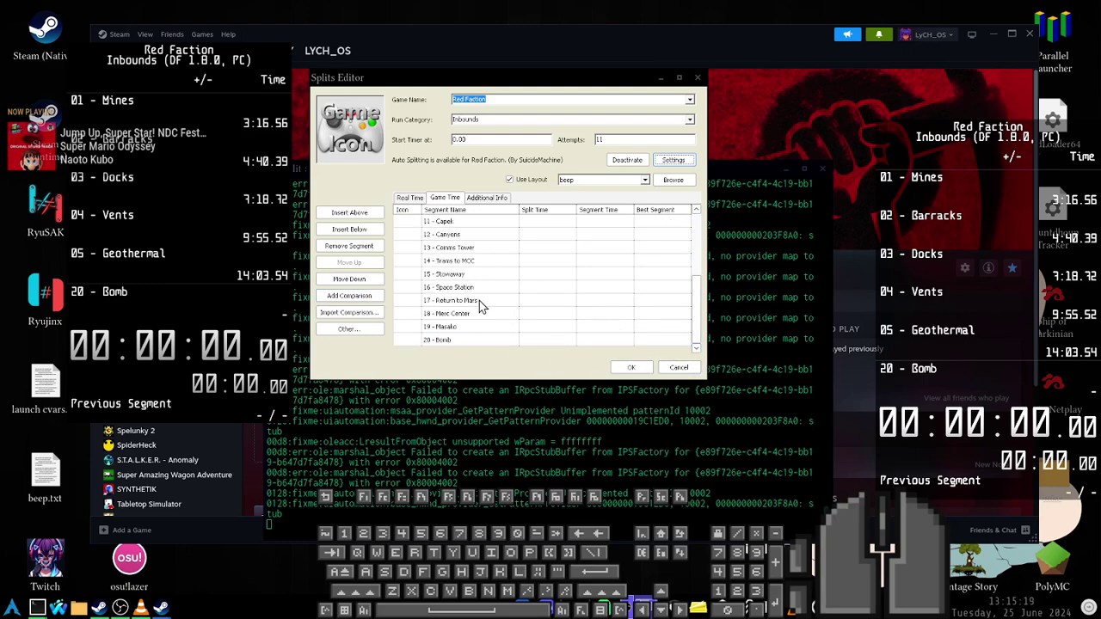
click(678, 369)
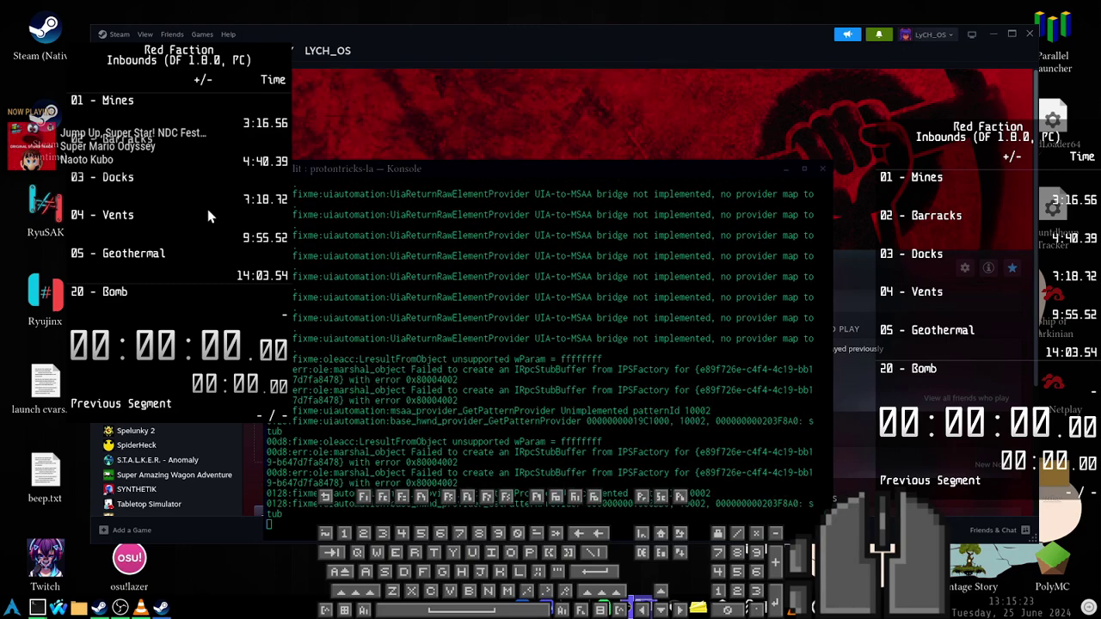
- Exit LiveSplit, move the terminal window lower, and return to Red Faction's Steam library page
click(483, 100)
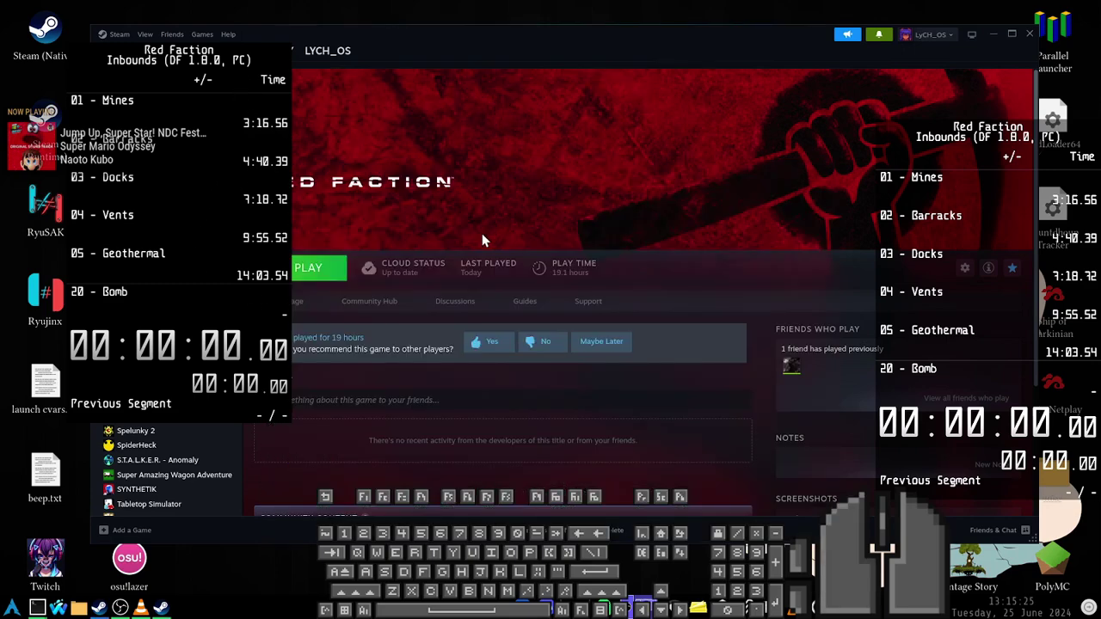
right_click(193, 255)
click(241, 485)
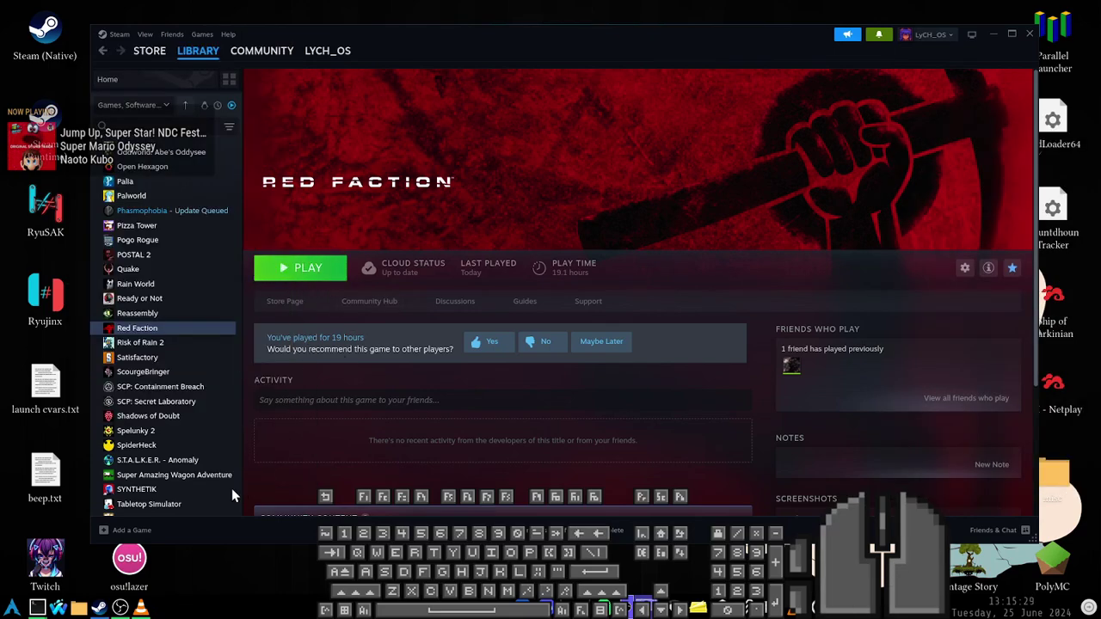
mouse_move(37, 607)
click(43, 571)
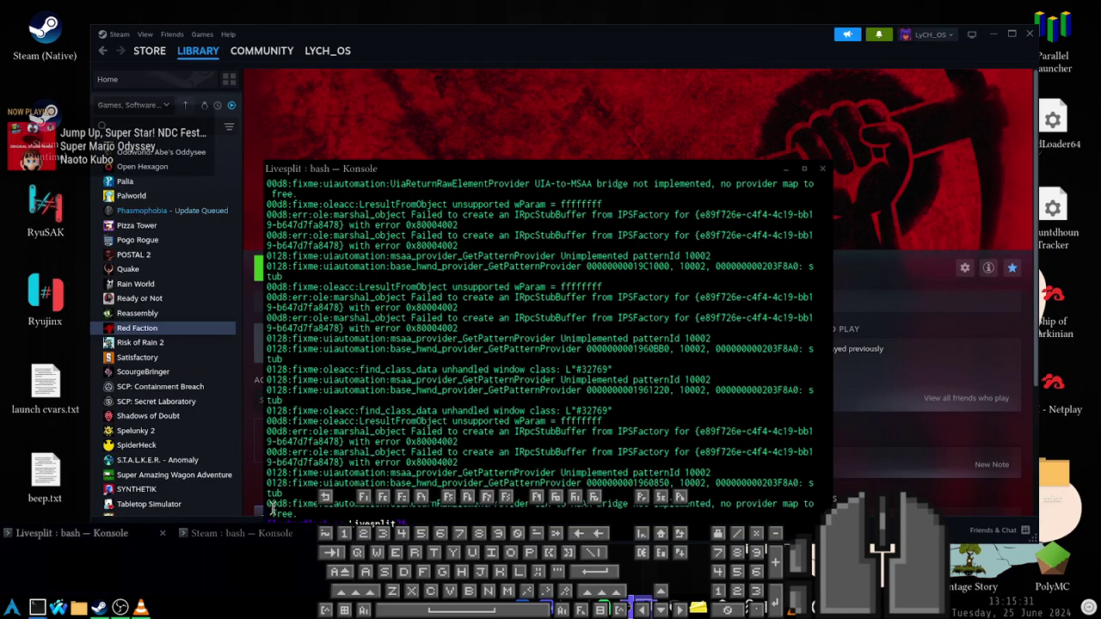
drag(346, 190, 334, 226)
click(435, 132)
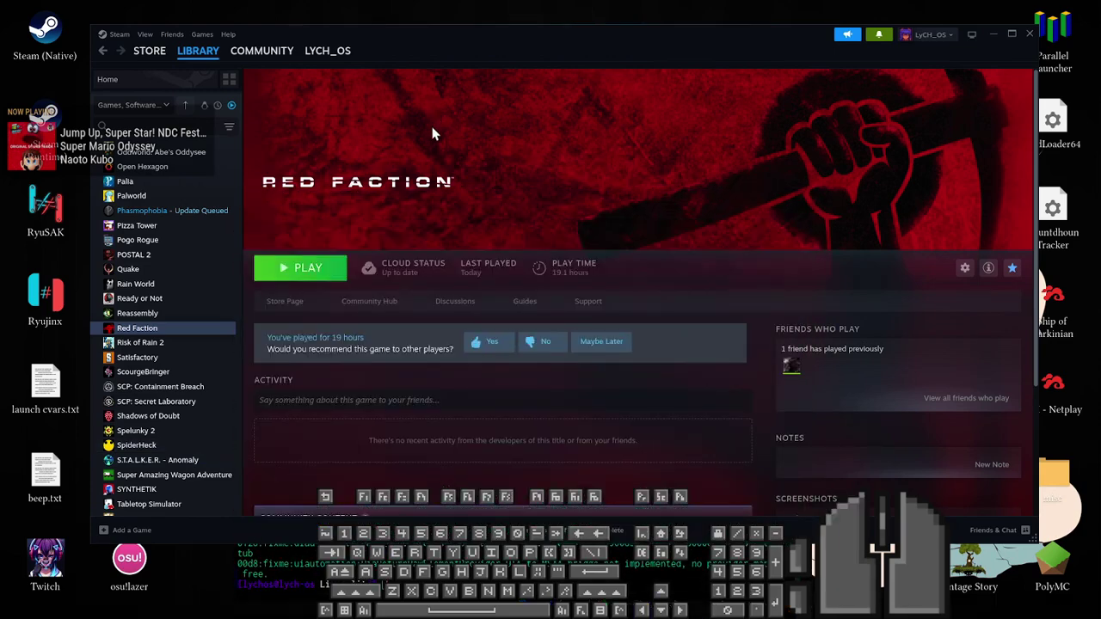
- Start Red Faction from Steam with LiveSplit relaunched from the terminal, and launch the game in the Dash Faction Launcher
click(310, 275)
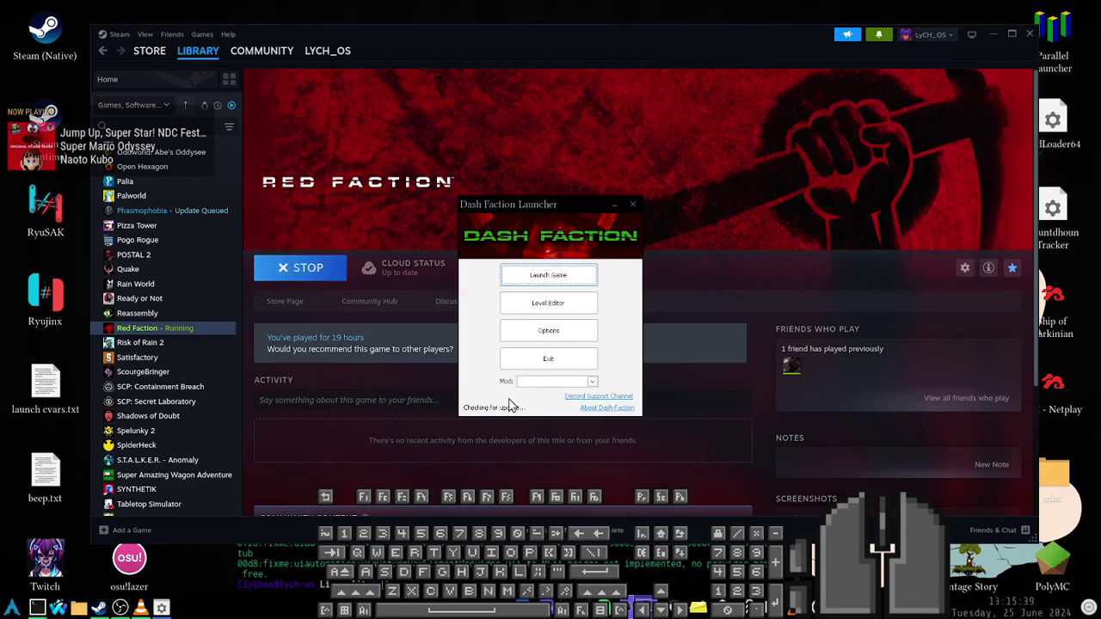
drag(552, 202, 807, 114)
click(324, 586)
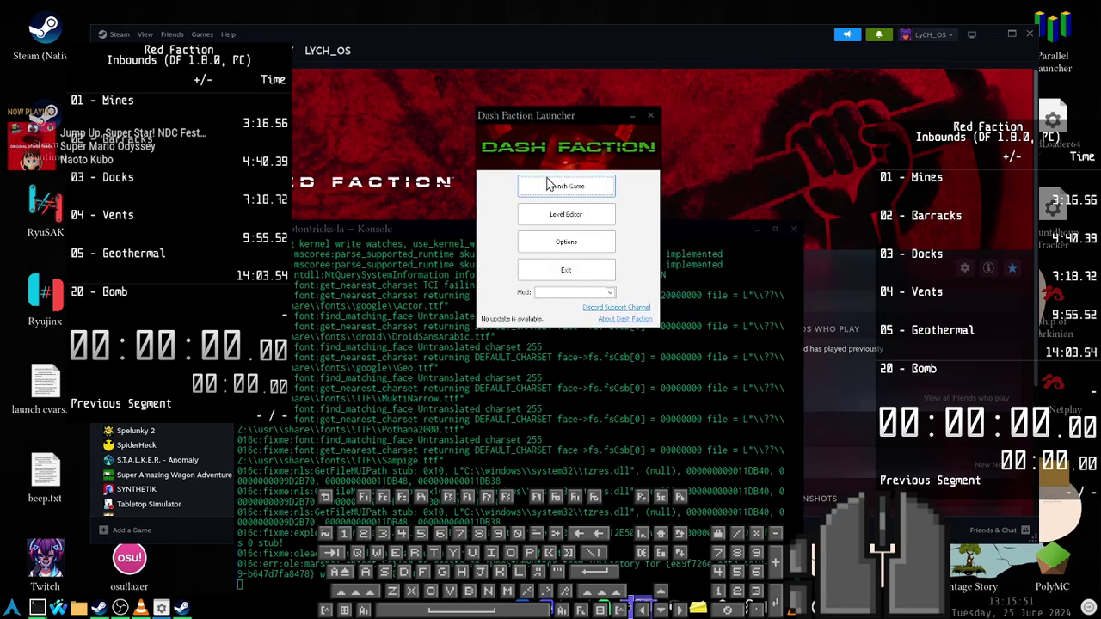
click(551, 186)
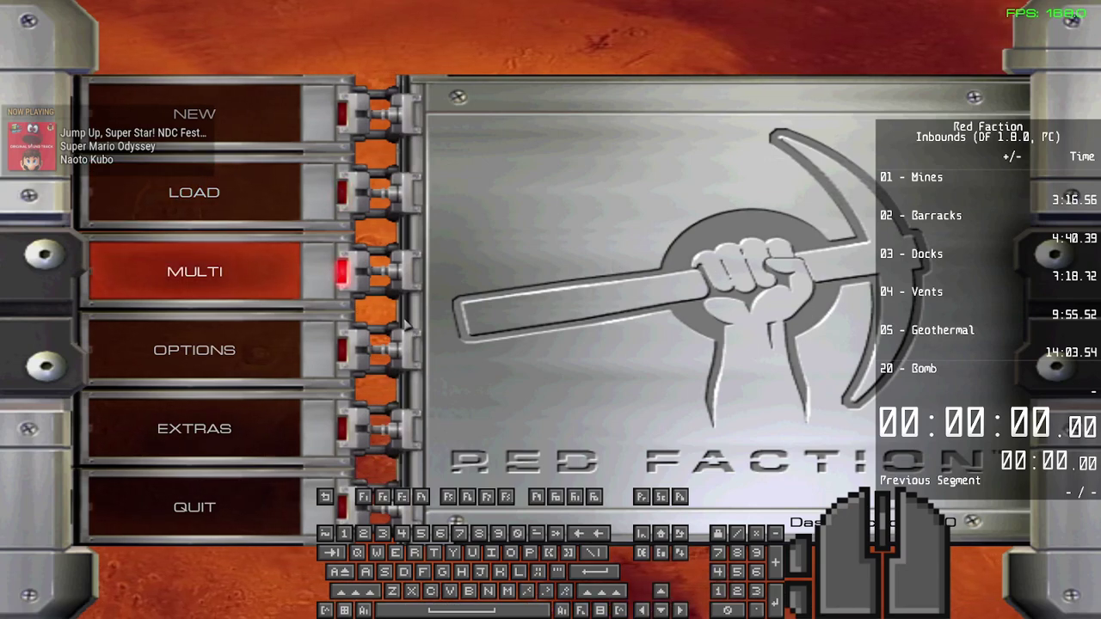
- Try LiveSplit's timer hotkeys on the Red Faction main menu, and quit the game
key(KP_1)
key(KP_3)
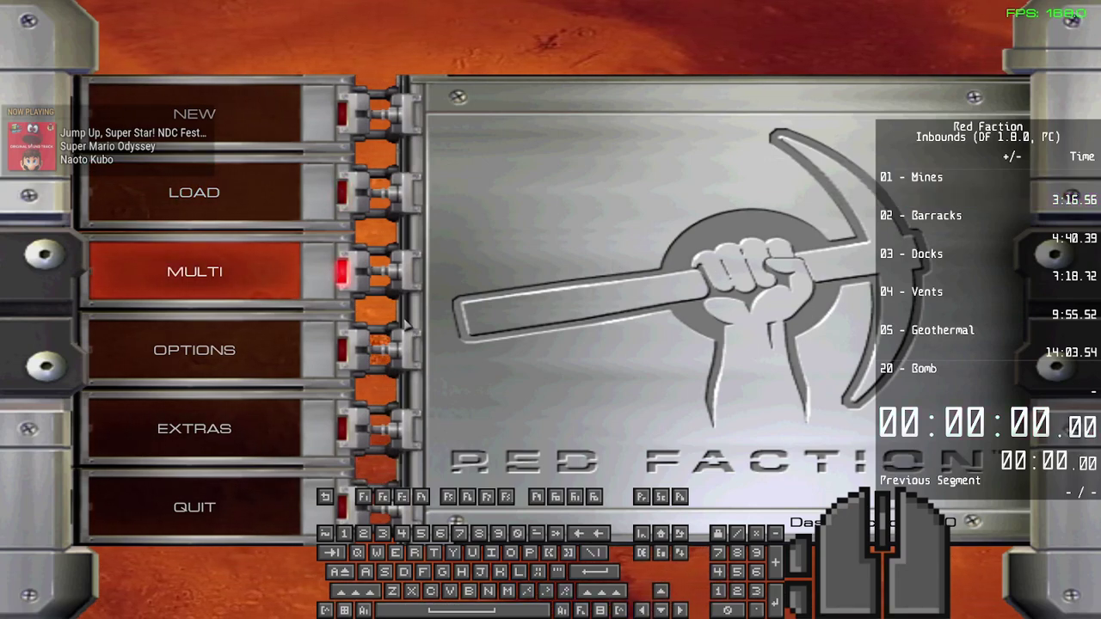
click(282, 488)
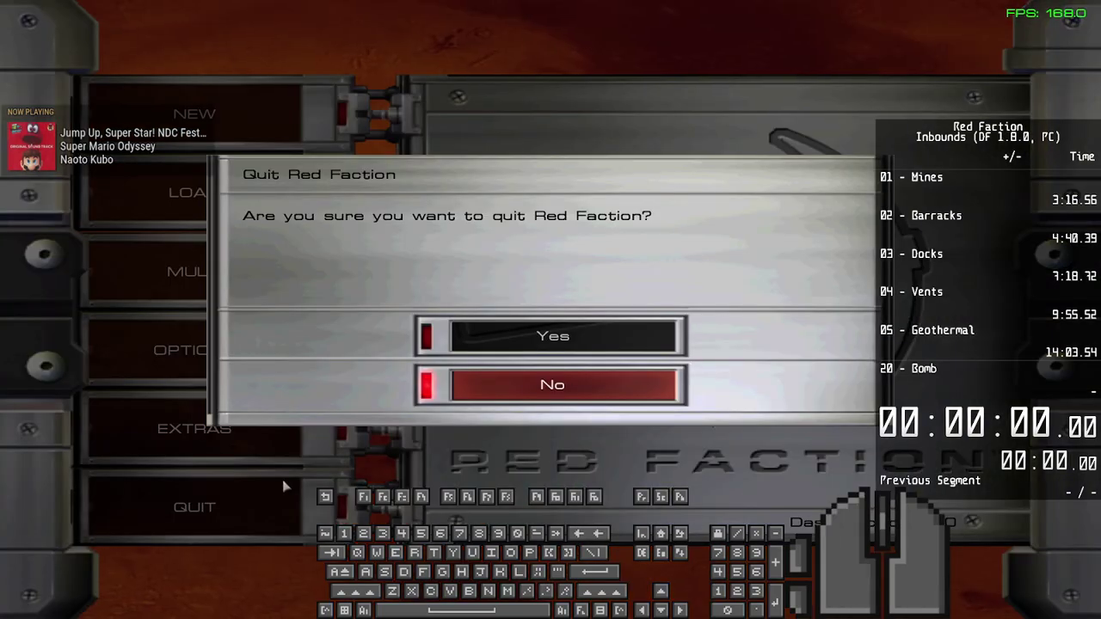
click(602, 344)
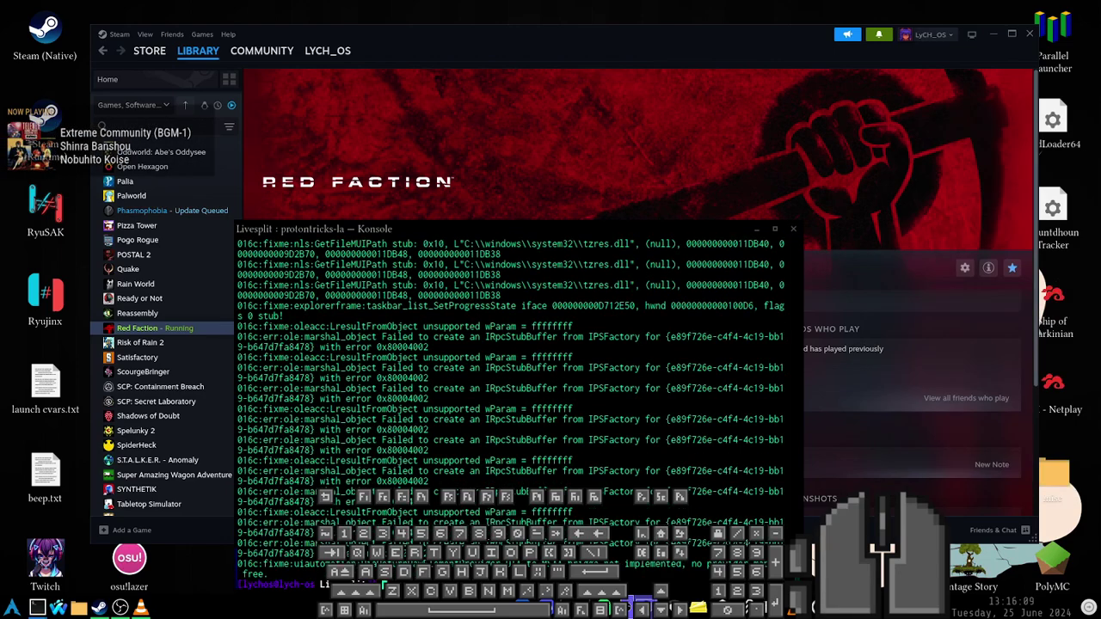
- Reposition the terminal window higher on the desktop and bring Steam back to the front
drag(416, 228, 422, 168)
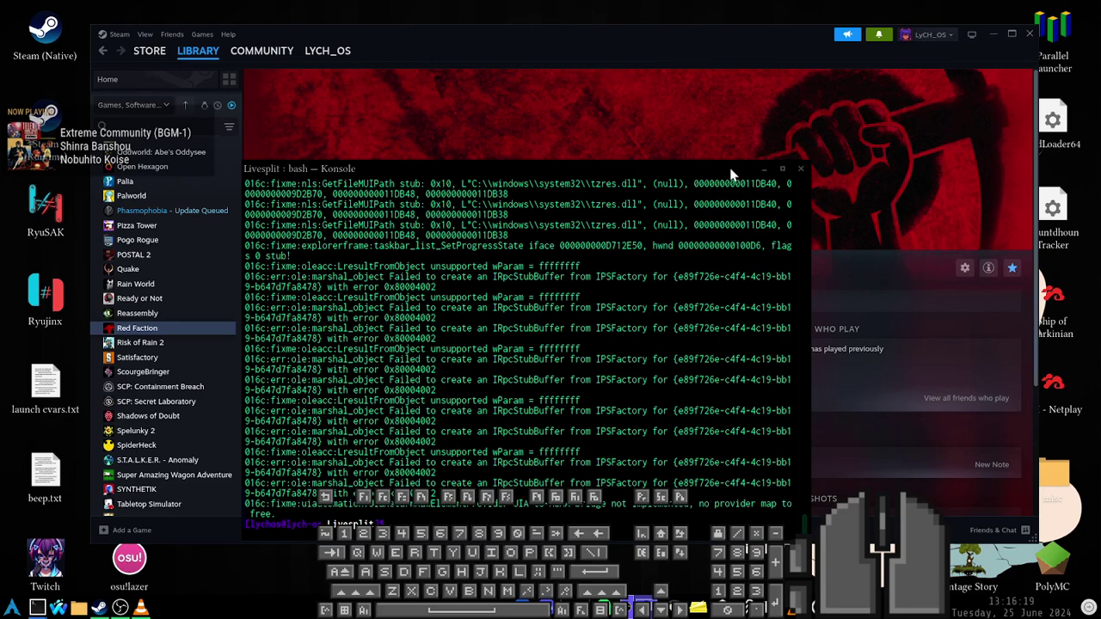
drag(730, 175, 715, 147)
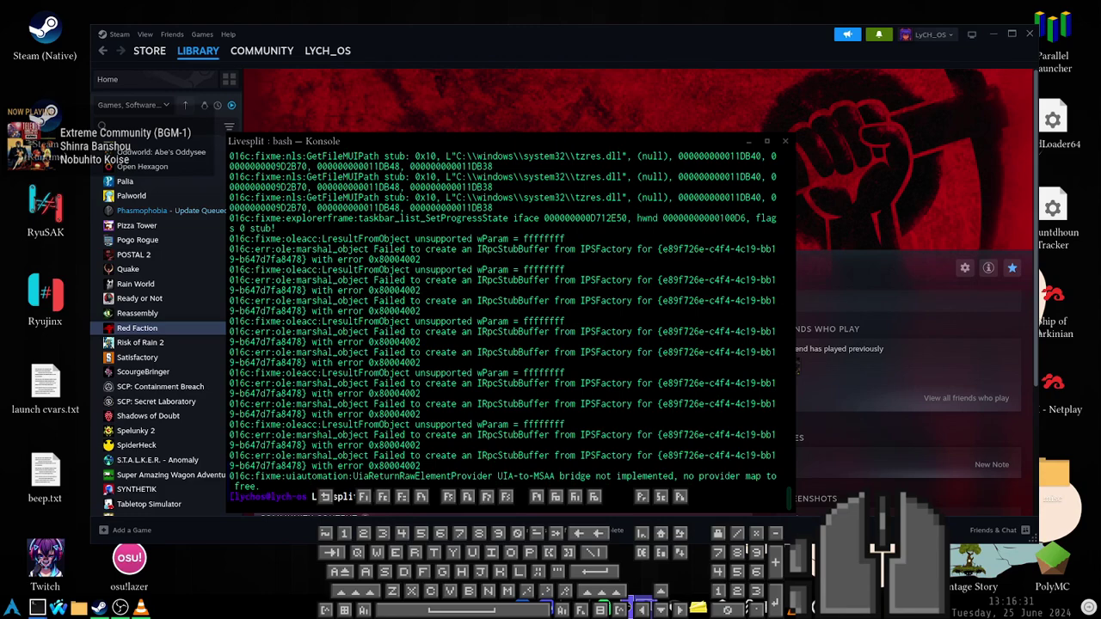
click(413, 38)
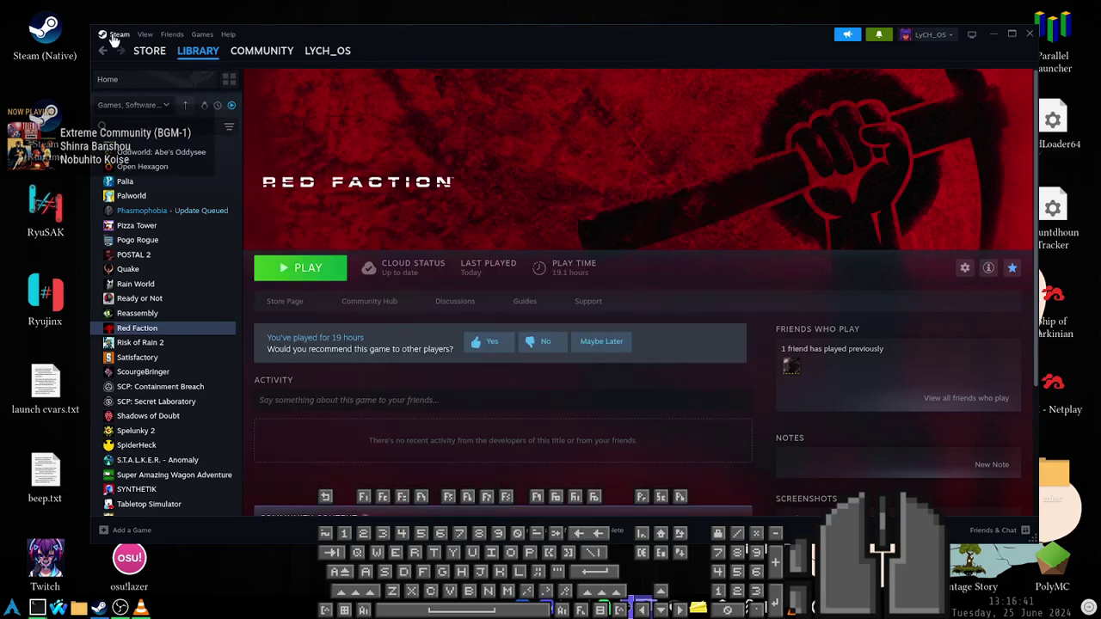
- Check the Steam Play options in Steam's global compatibility settings and close the settings
click(115, 36)
click(129, 147)
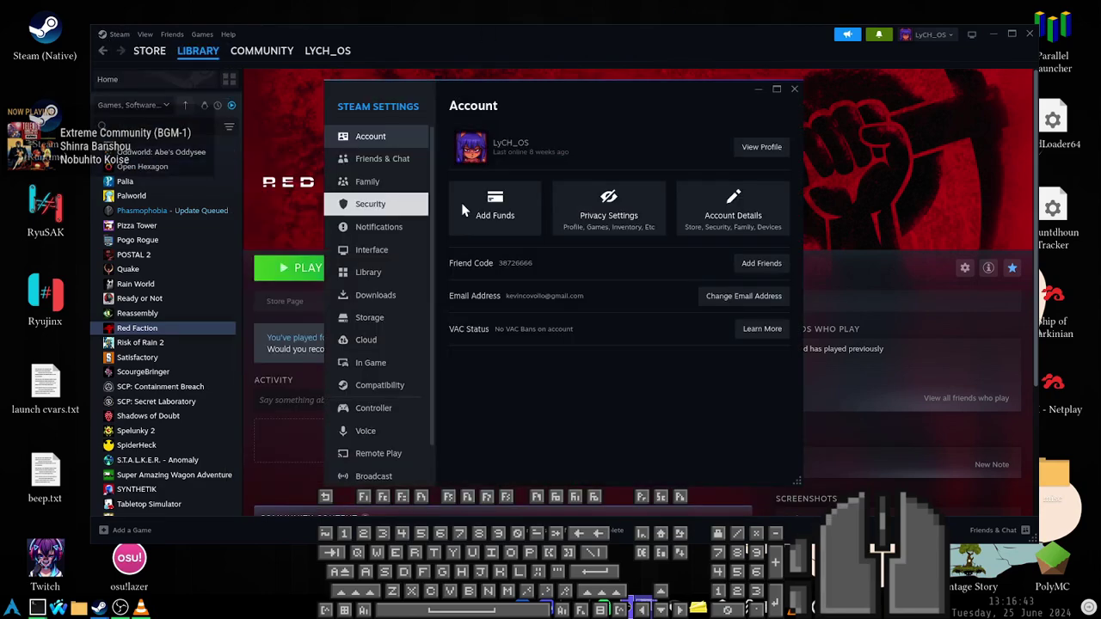
click(380, 386)
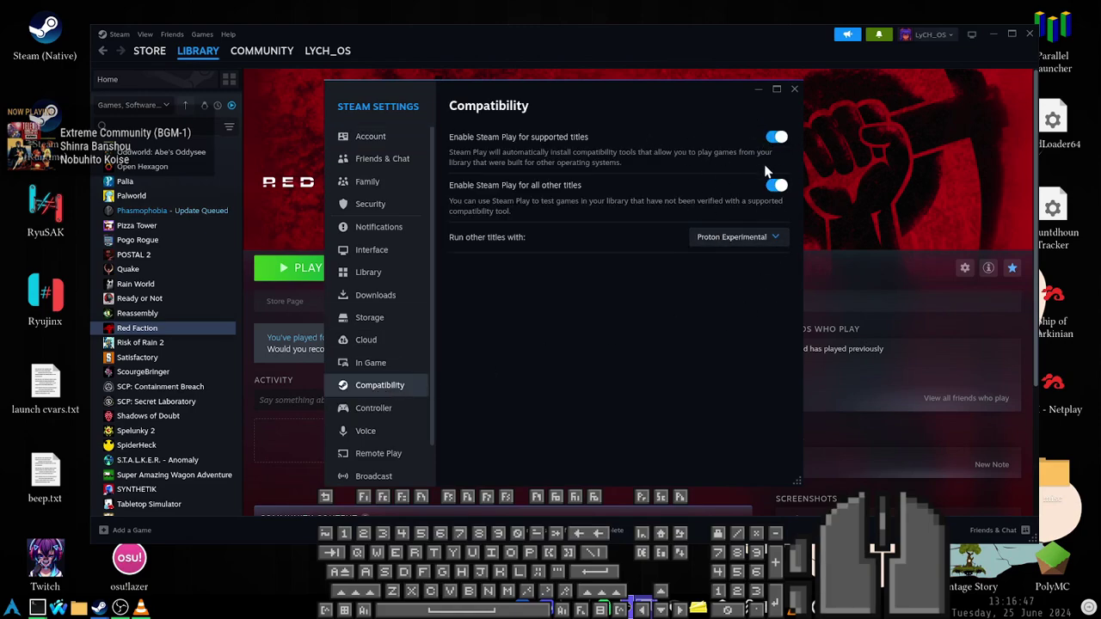
click(795, 90)
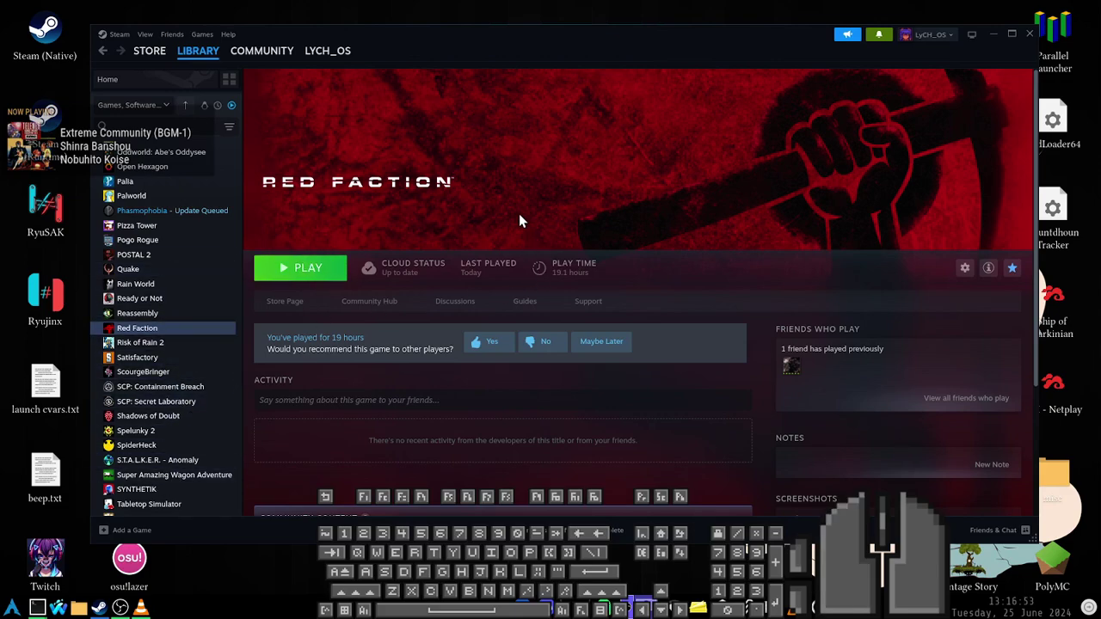
- Check the forced compatibility tool and the available Proton versions in Red Faction's properties, and close them unchanged
right_click(202, 329)
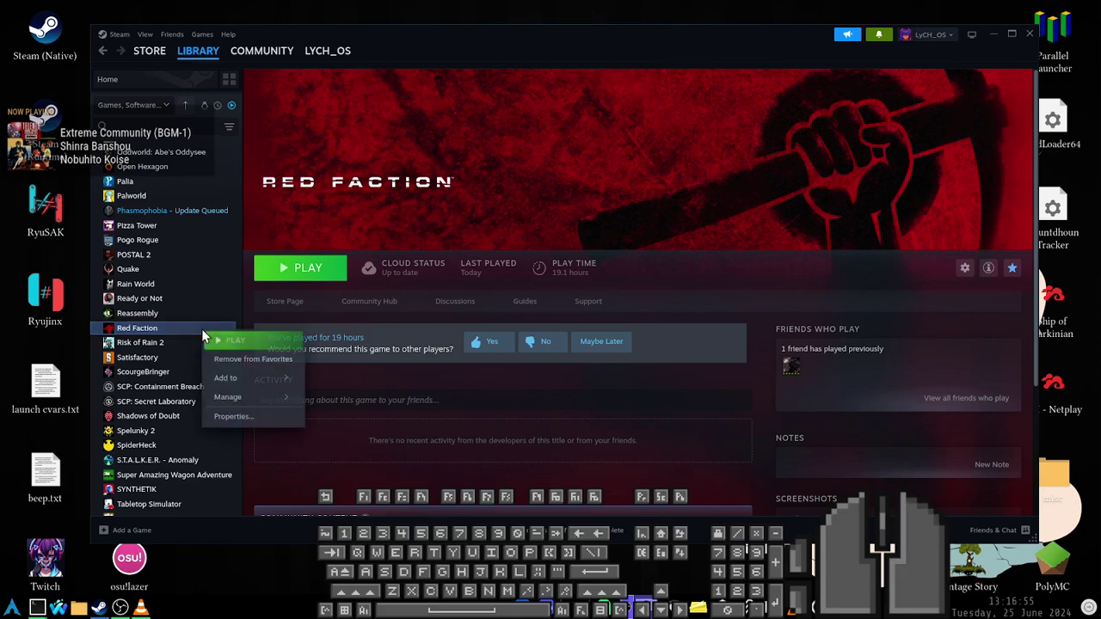
click(258, 418)
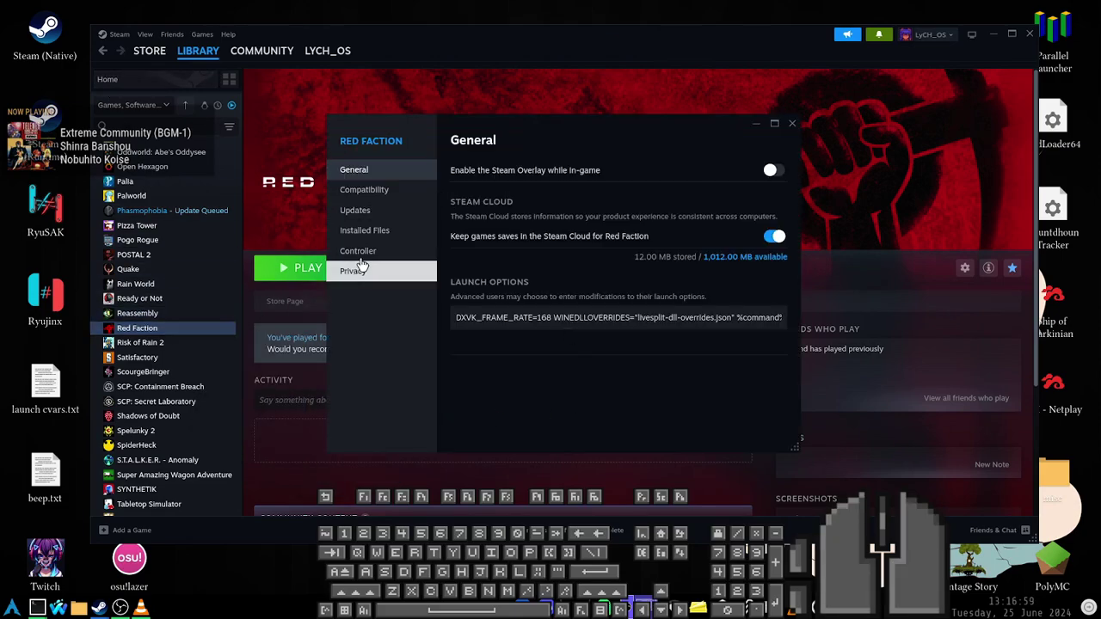
click(362, 189)
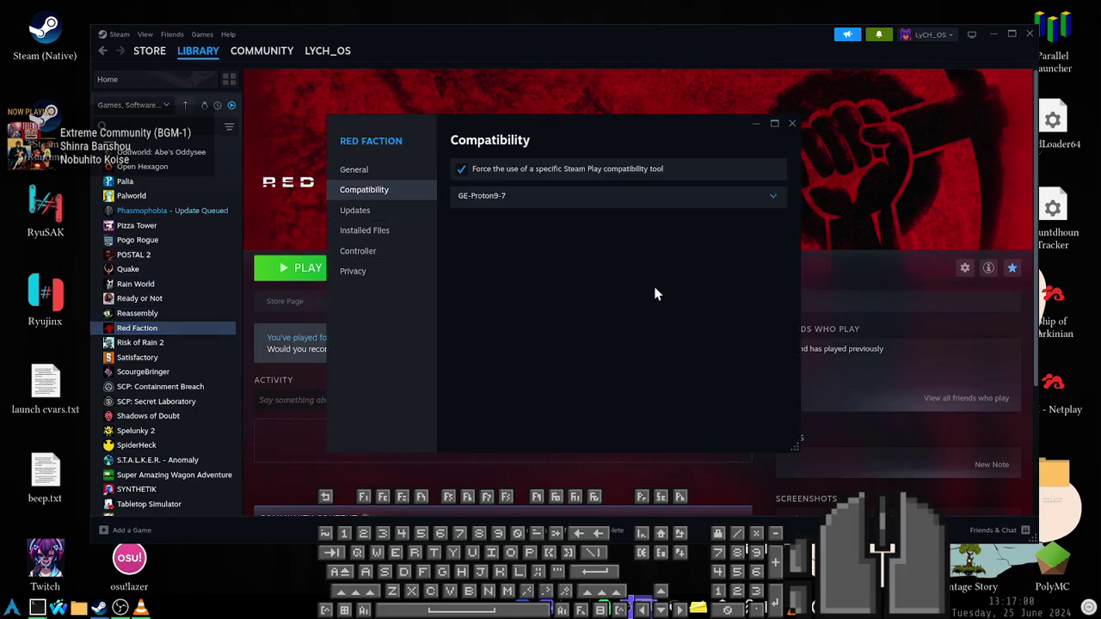
click(526, 197)
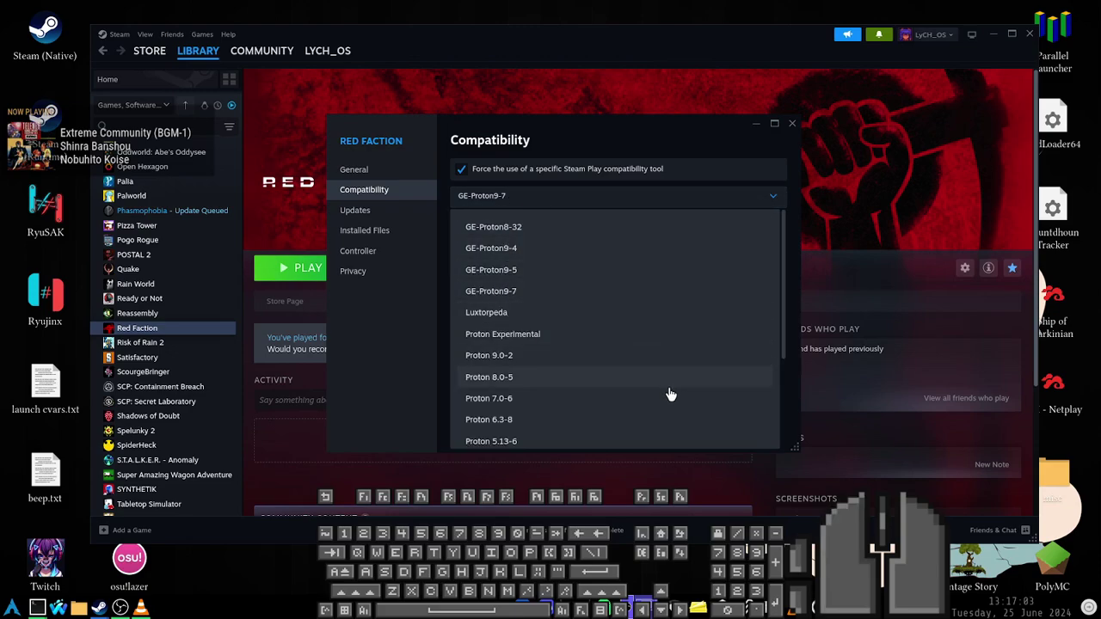
click(604, 193)
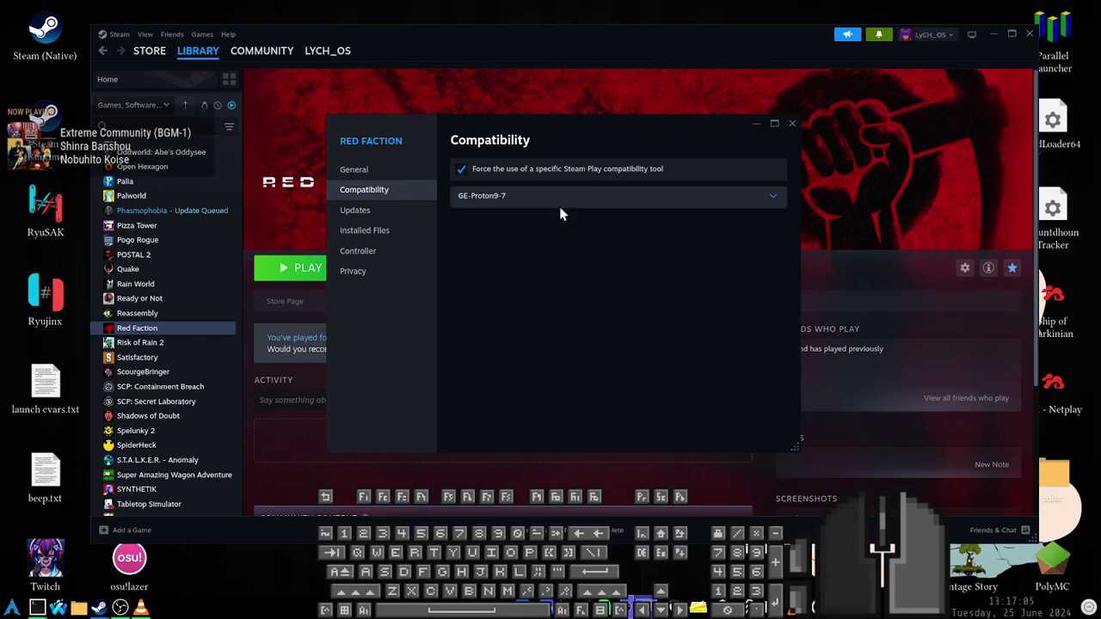
click(791, 123)
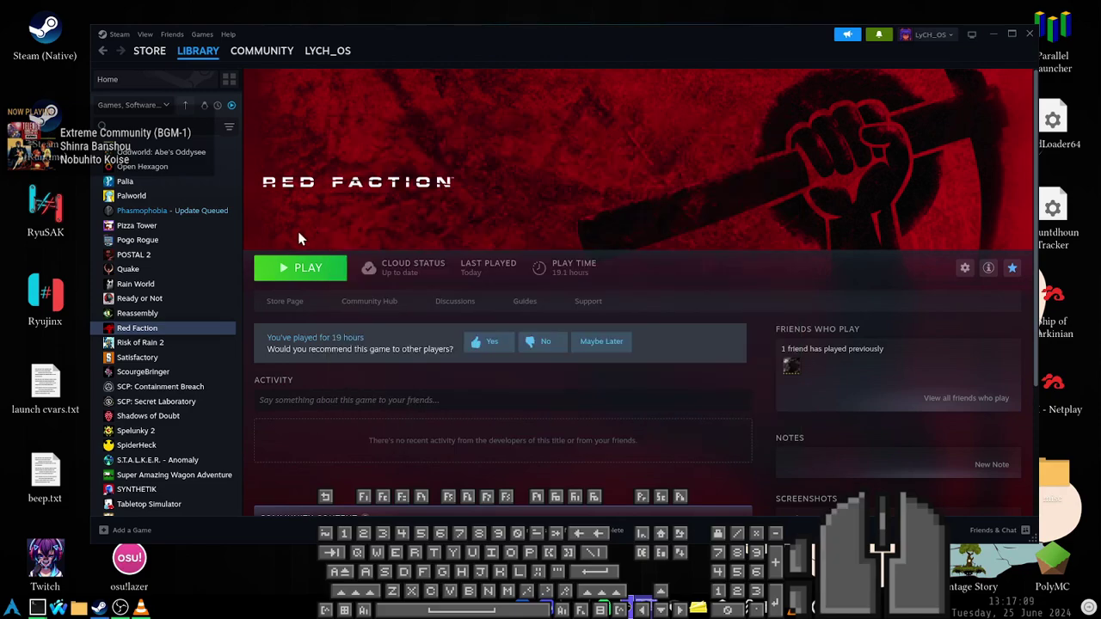